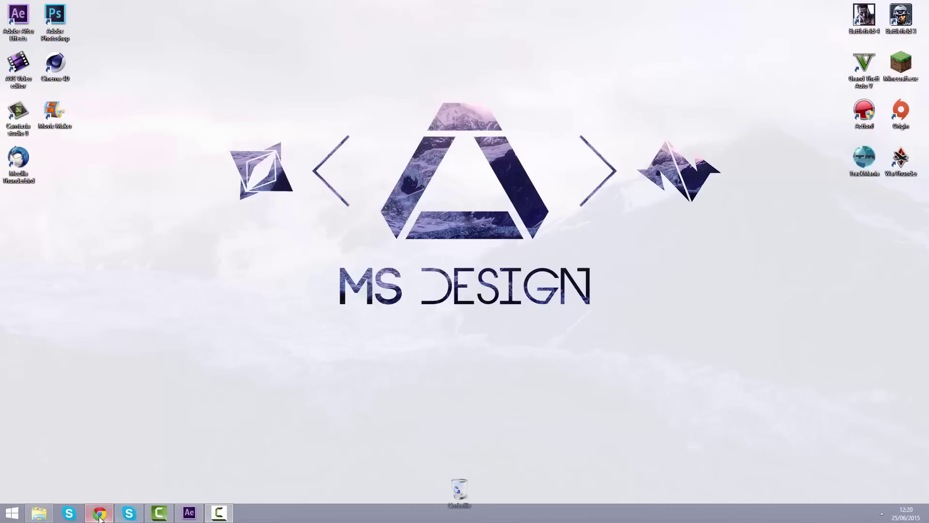
{"action": "left_click", "coordinate": [100, 512]}
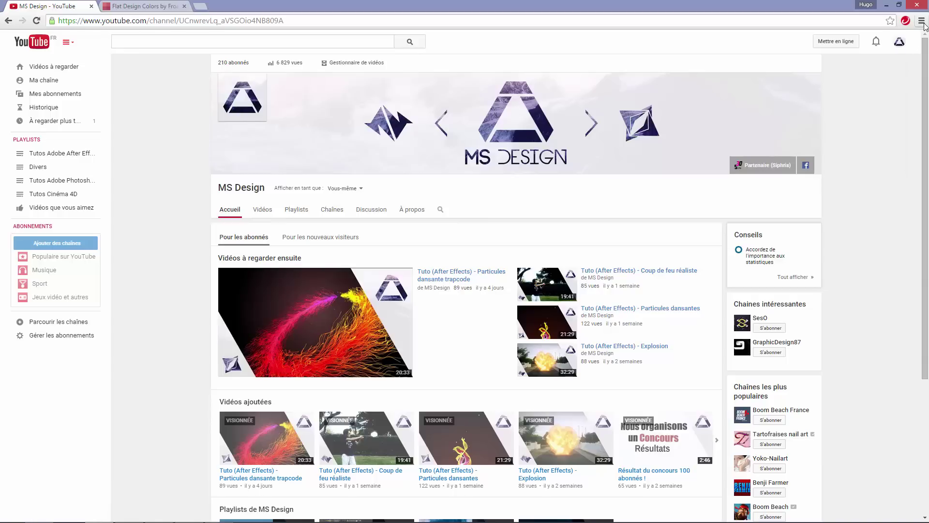
{"action": "left_click_drag", "start_coordinate": [926, 67], "coordinate": [928, 67]}
{"action": "left_click", "coordinate": [183, 4]}
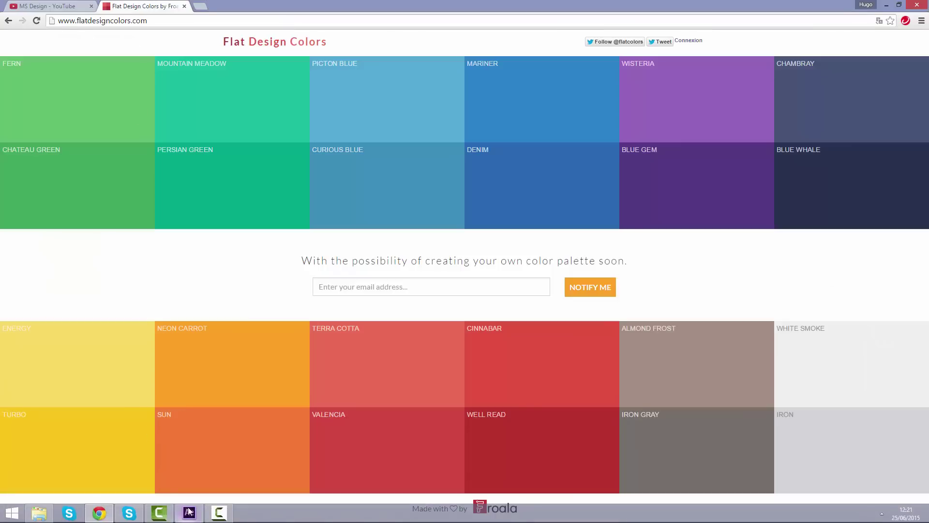
Switch to After Effects and scrub through the opening frames of the Render This composition.
{"action": "left_click", "coordinate": [189, 511]}
{"action": "key", "text": "space"}
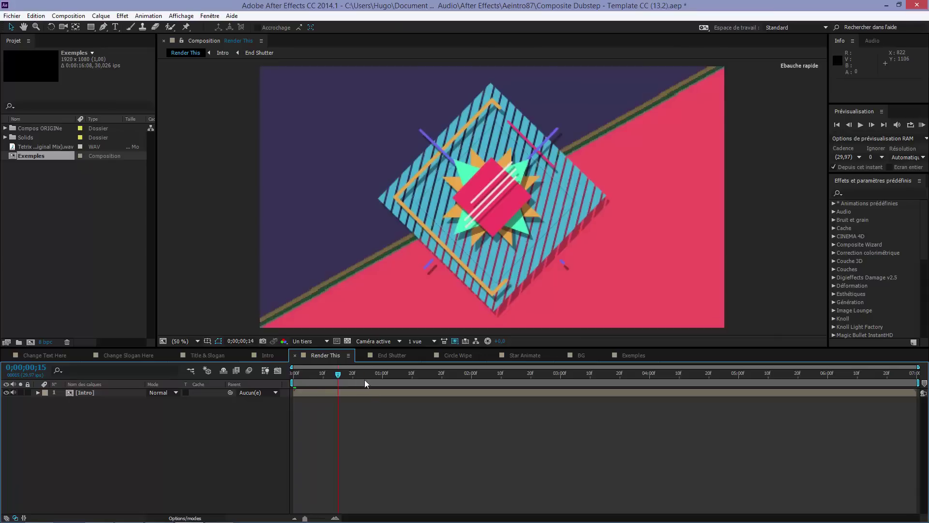
{"action": "left_click_drag", "start_coordinate": [365, 383], "coordinate": [325, 388]}
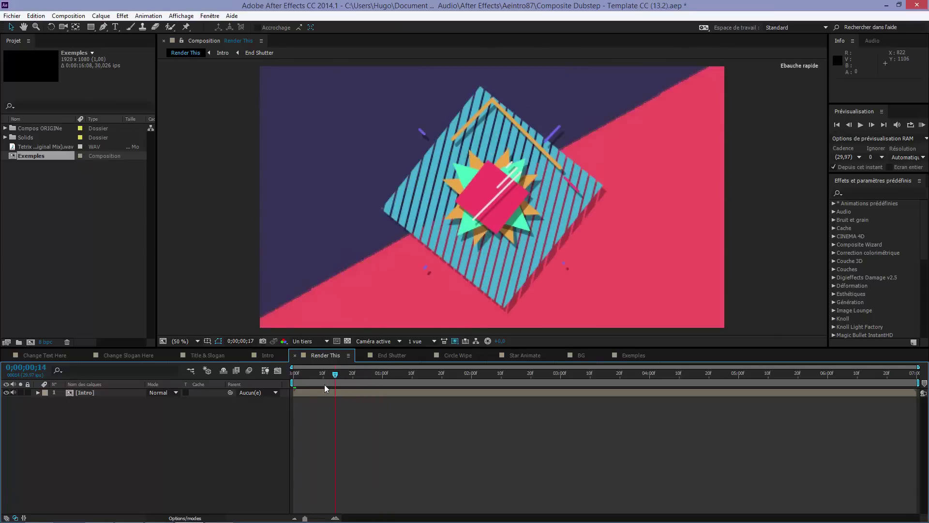
Return to Chrome and examine the Flat Design Colors site's address and colour swatches.
{"action": "left_click", "coordinate": [104, 514]}
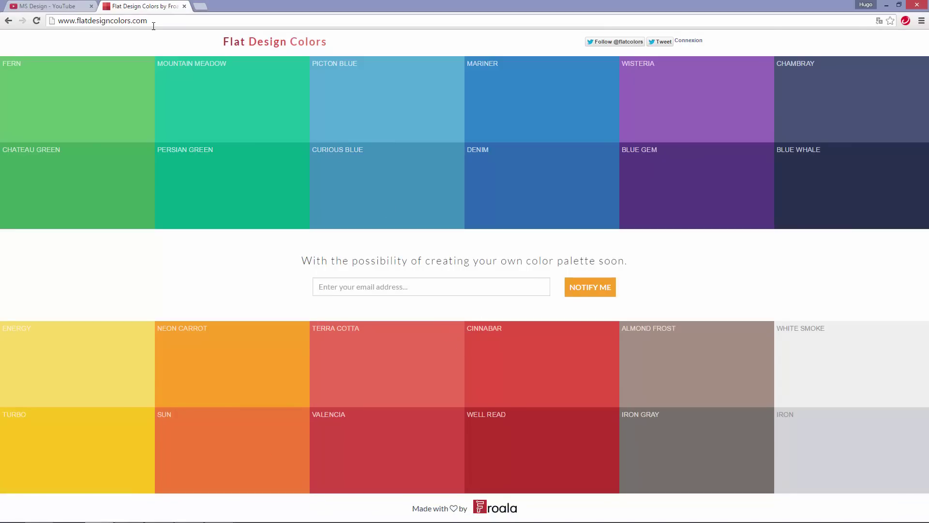
{"action": "left_click_drag", "start_coordinate": [147, 21], "coordinate": [55, 30]}
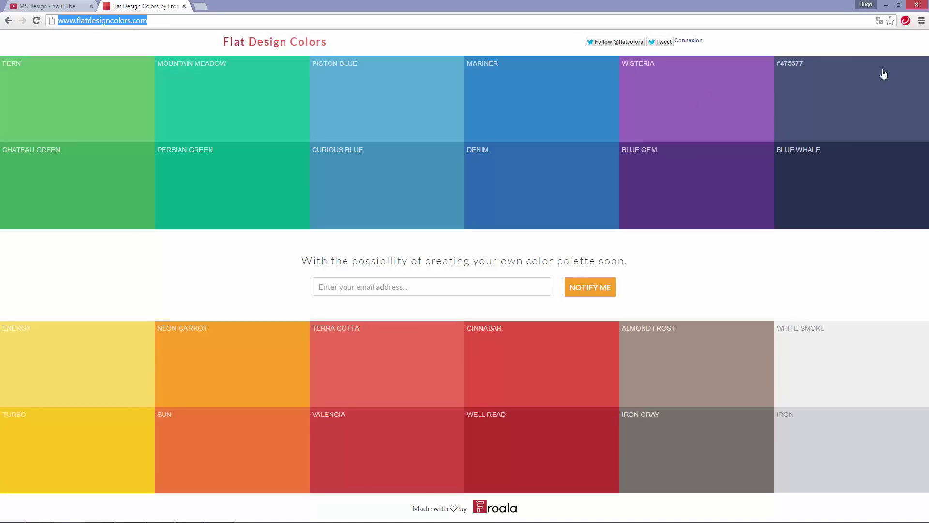
{"action": "left_click_drag", "start_coordinate": [709, 91], "coordinate": [600, 60]}
{"action": "left_click", "coordinate": [562, 70]}
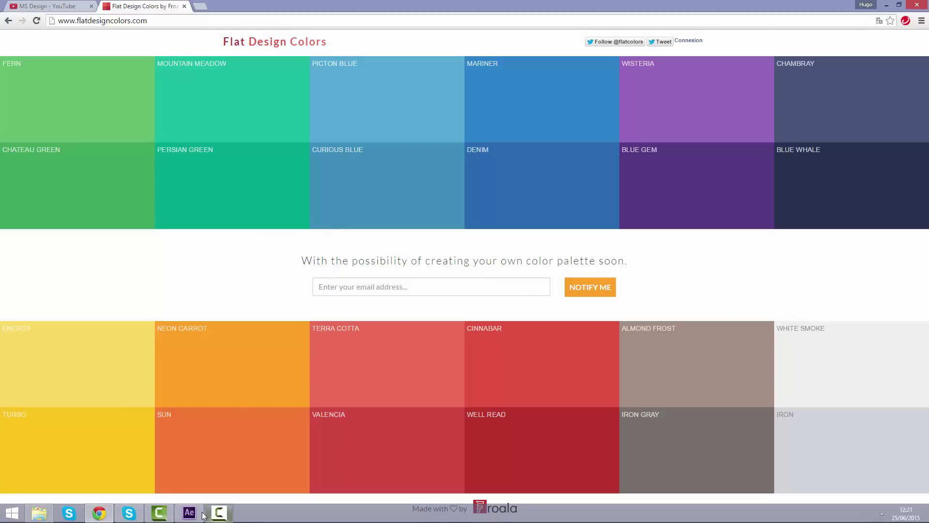
Go back to After Effects and scrub the intro animation to frame 9 to examine its flat colours.
{"action": "left_click", "coordinate": [196, 514]}
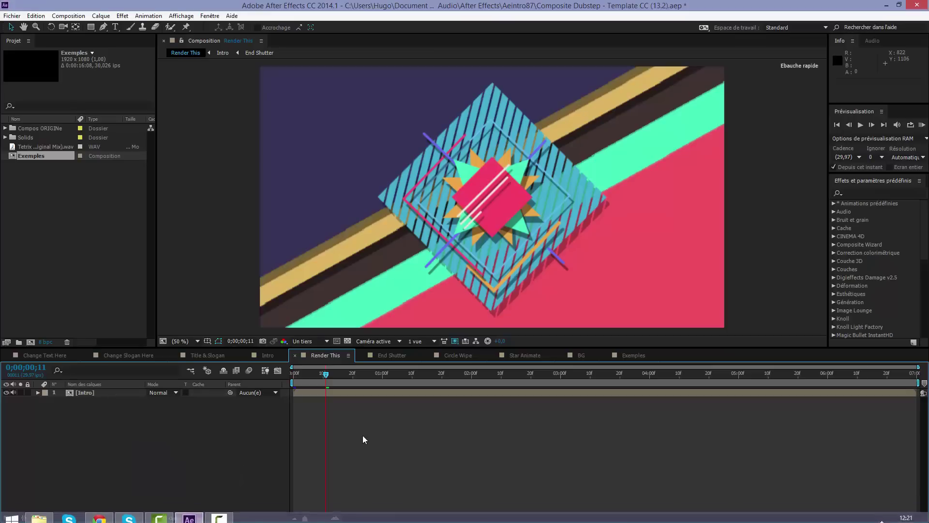
{"action": "left_click_drag", "start_coordinate": [347, 382], "coordinate": [321, 377]}
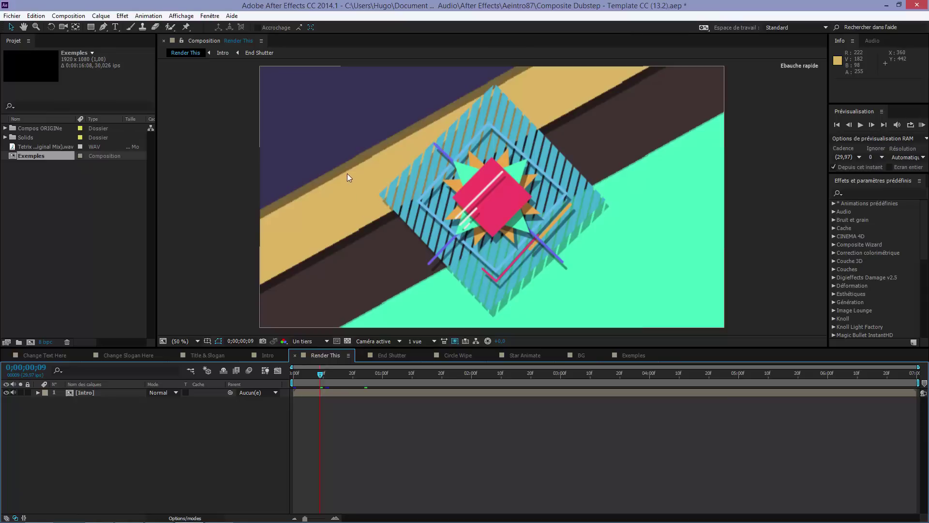
Create a white 1920 x 1080 px solid in the Exemples composition.
{"action": "left_click", "coordinate": [628, 357]}
{"action": "right_click", "coordinate": [528, 343]}
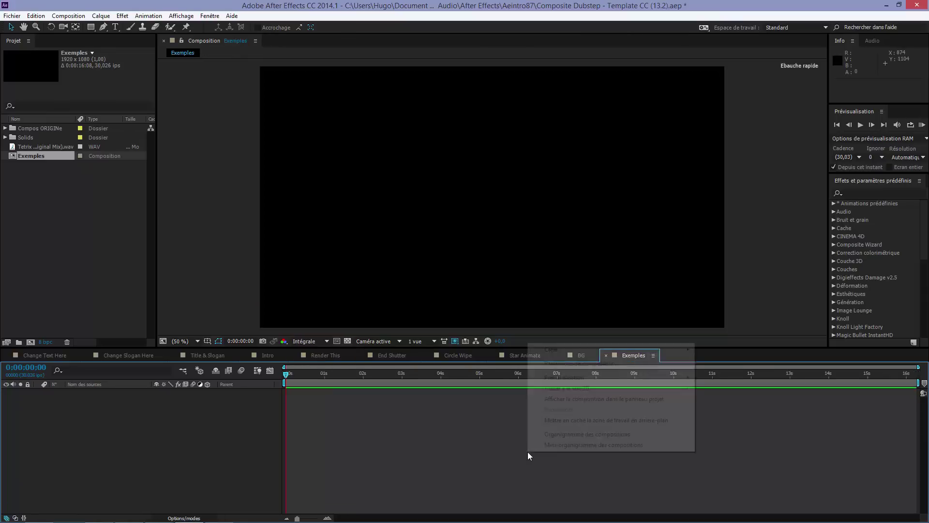
{"action": "right_click", "coordinate": [565, 345]}
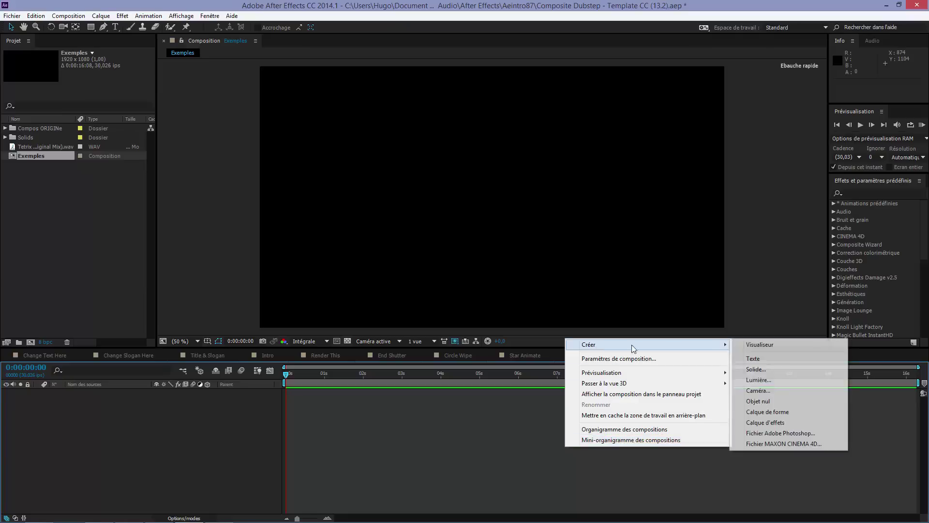
{"action": "left_click", "coordinate": [755, 355]}
{"action": "left_click", "coordinate": [646, 290]}
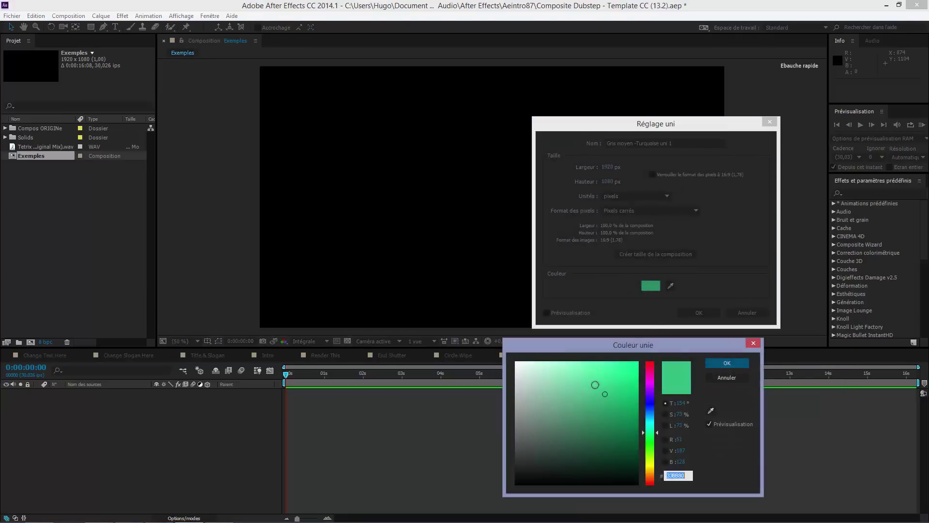
{"action": "left_click_drag", "start_coordinate": [604, 394], "coordinate": [402, 266]}
{"action": "key", "text": "Return"}
{"action": "left_click", "coordinate": [681, 312]}
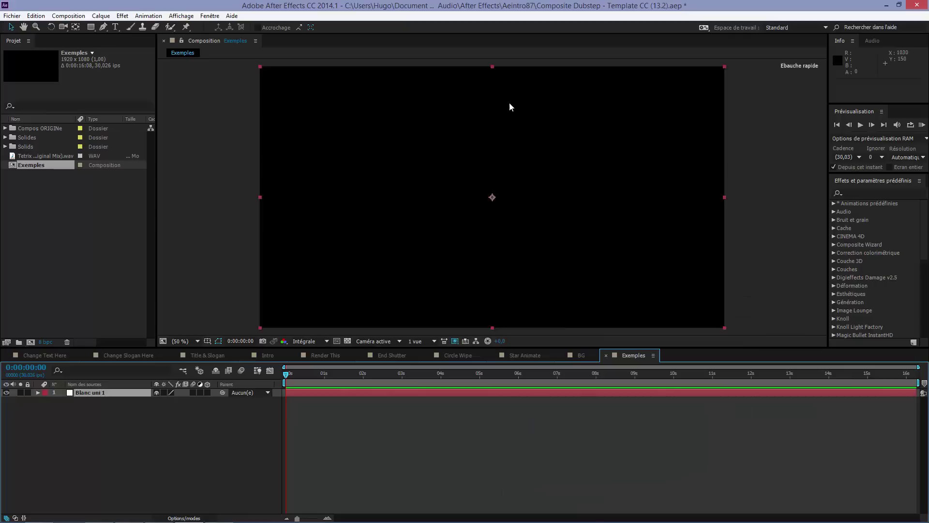
Scale the white solid to about 17% height, roughly halve its width and move it to about 530, 136.
{"action": "left_click_drag", "start_coordinate": [497, 70], "coordinate": [496, 178]}
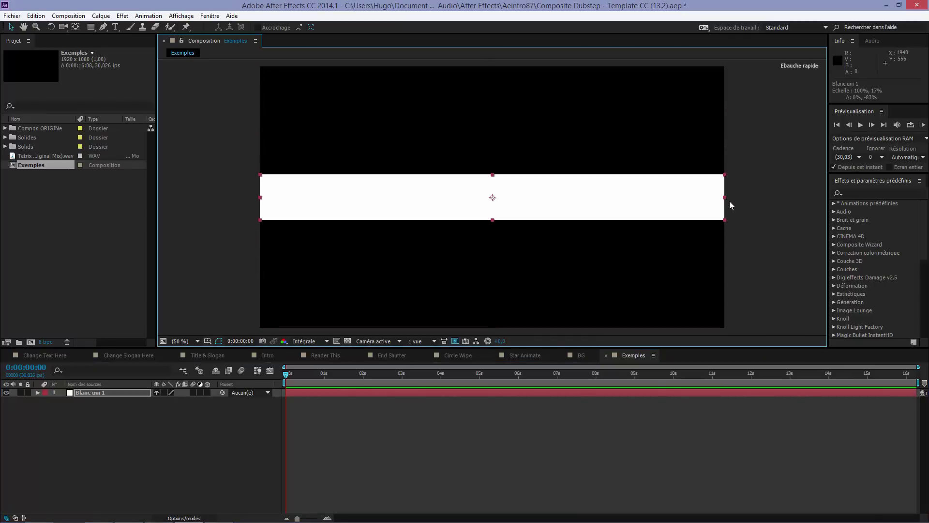
{"action": "left_click_drag", "start_coordinate": [724, 197], "coordinate": [610, 199]}
{"action": "left_click_drag", "start_coordinate": [524, 193], "coordinate": [428, 114]}
Create a purple solid, shrink it to a small rectangle and place it on the white bar at about 160, 124.
{"action": "right_click", "coordinate": [456, 339]}
{"action": "mouse_move", "coordinate": [581, 344]}
{"action": "left_click", "coordinate": [646, 369]}
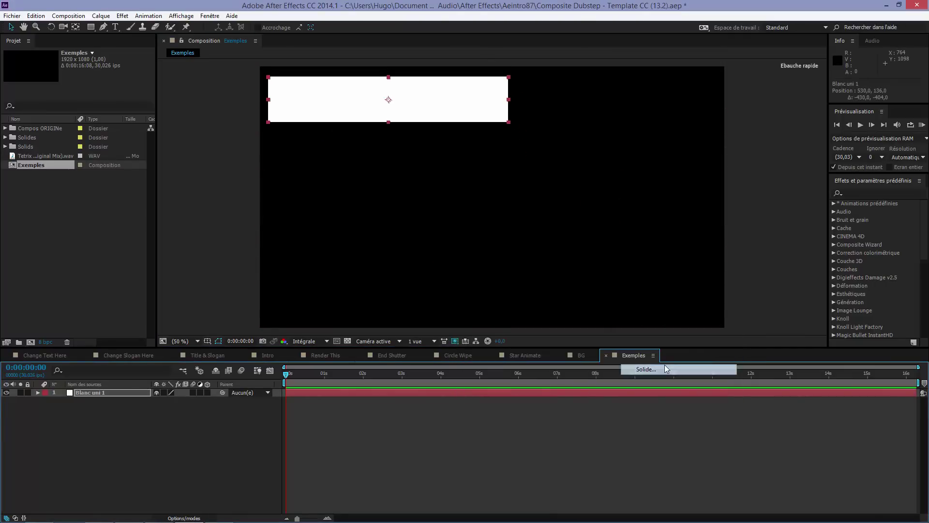
{"action": "left_click", "coordinate": [650, 285]}
{"action": "left_click_drag", "start_coordinate": [642, 422], "coordinate": [649, 384]}
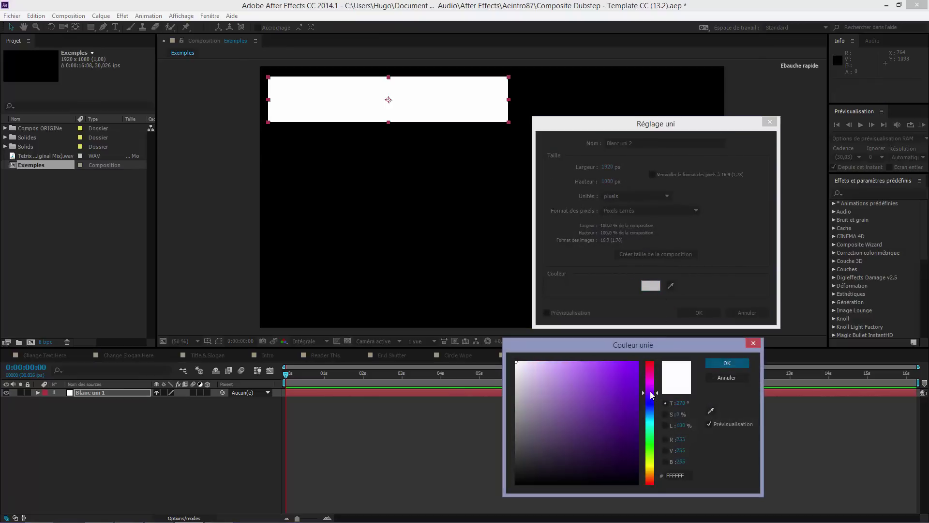
{"action": "left_click", "coordinate": [608, 384]}
{"action": "left_click", "coordinate": [727, 363]}
{"action": "left_click", "coordinate": [715, 316]}
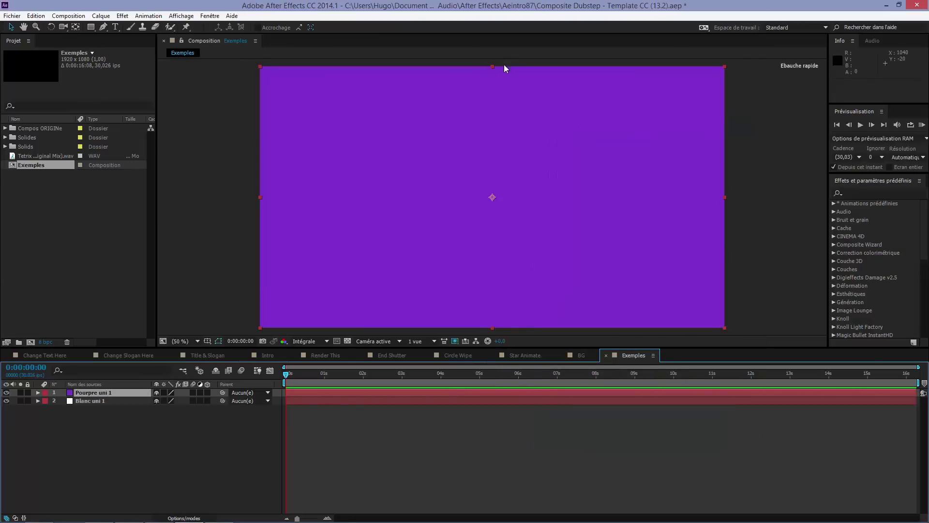
{"action": "left_click_drag", "start_coordinate": [488, 66], "coordinate": [494, 182]}
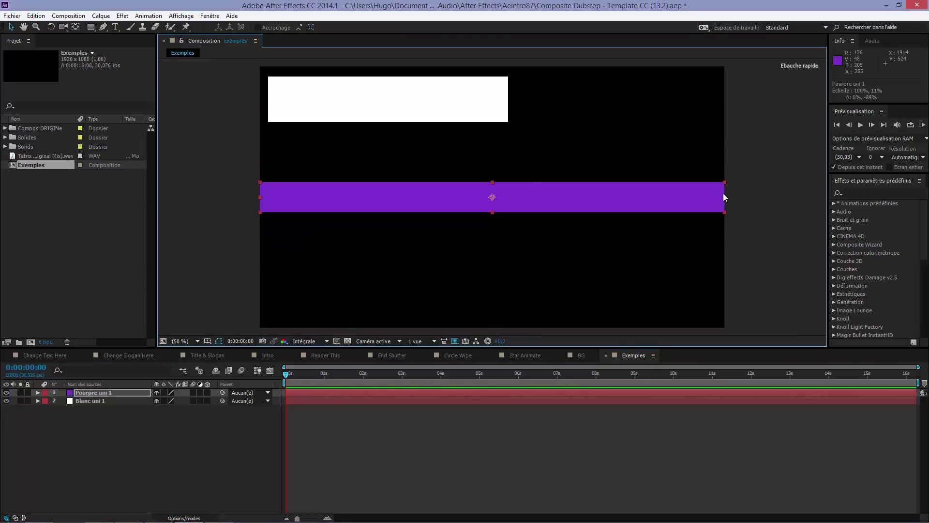
{"action": "left_click_drag", "start_coordinate": [724, 197], "coordinate": [308, 104]}
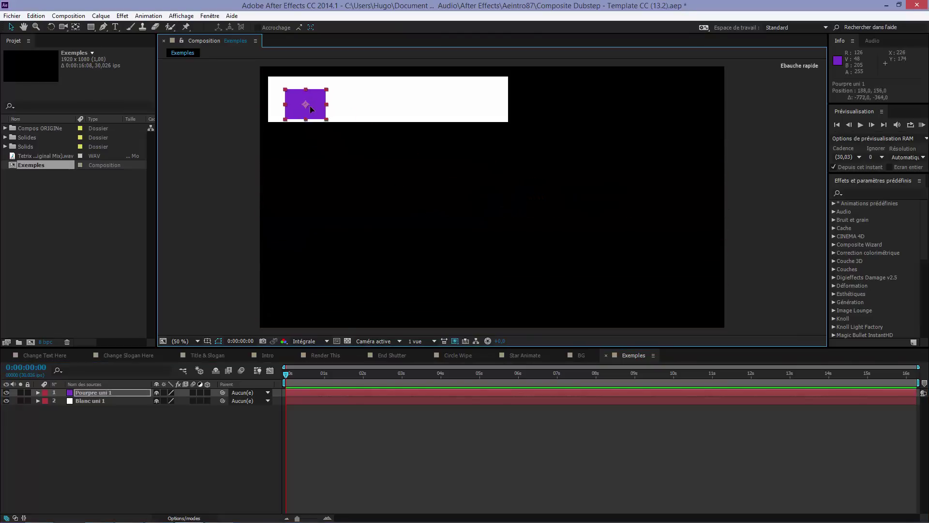
Create a green solid, shrink it to a small rectangle and place it on the white bar beside the purple one.
{"action": "right_click", "coordinate": [420, 435]}
{"action": "mouse_move", "coordinate": [444, 335]}
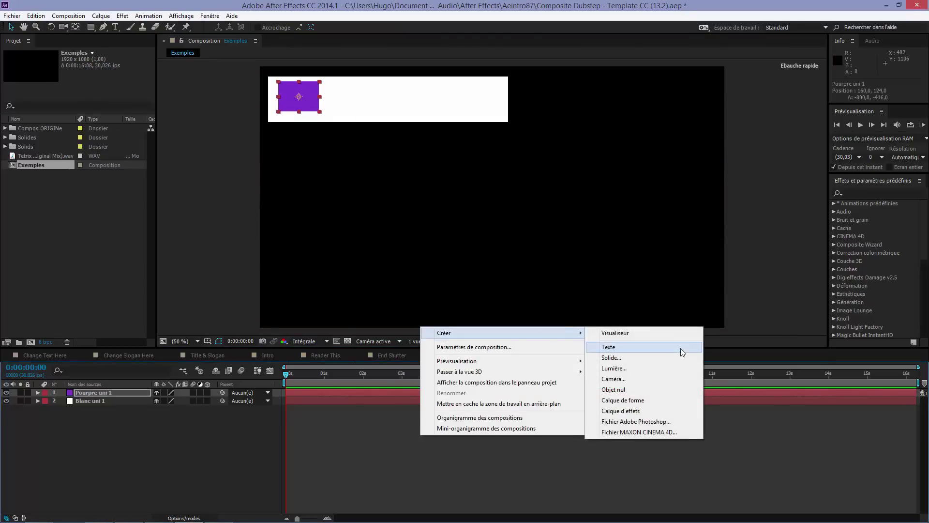
{"action": "left_click", "coordinate": [668, 361]}
{"action": "left_click", "coordinate": [648, 287]}
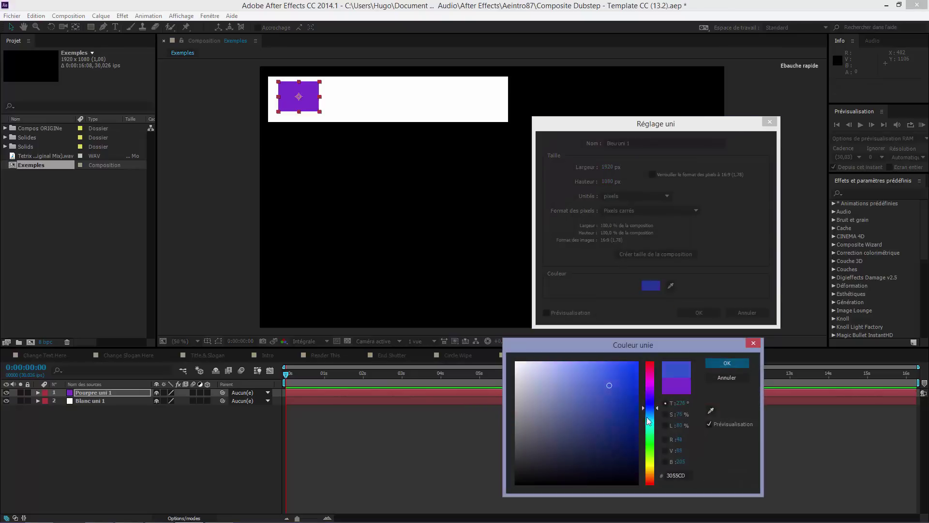
{"action": "left_click", "coordinate": [651, 454]}
{"action": "left_click", "coordinate": [724, 364]}
{"action": "left_click", "coordinate": [704, 312]}
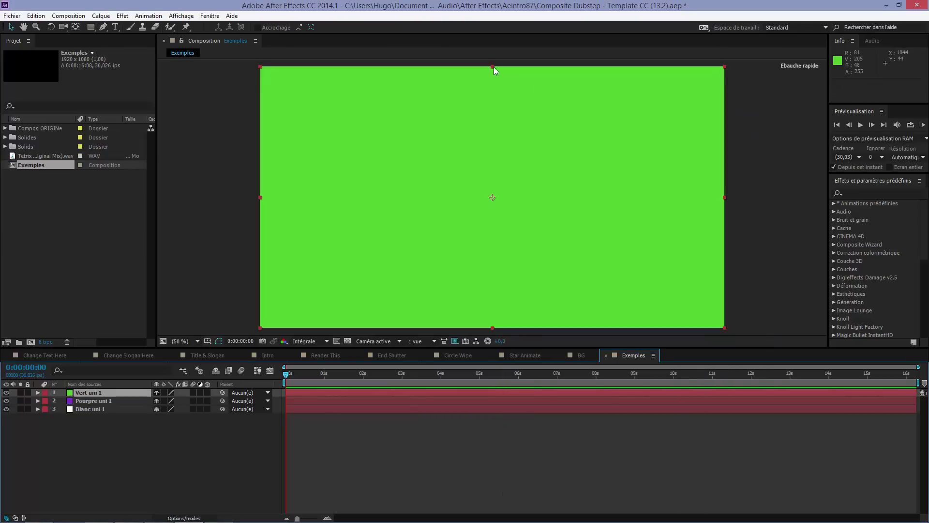
{"action": "left_click_drag", "start_coordinate": [494, 66], "coordinate": [493, 181]}
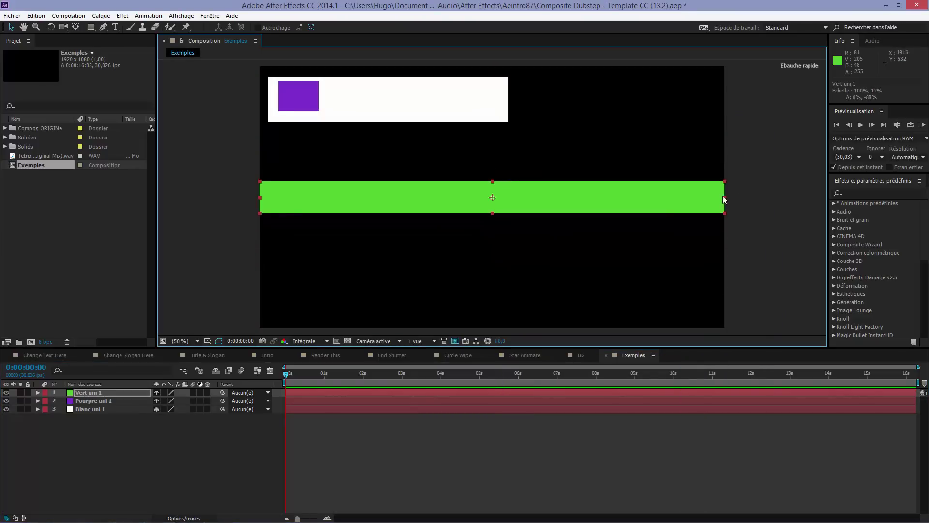
{"action": "left_click_drag", "start_coordinate": [721, 202], "coordinate": [357, 93]}
{"action": "left_click", "coordinate": [404, 483]}
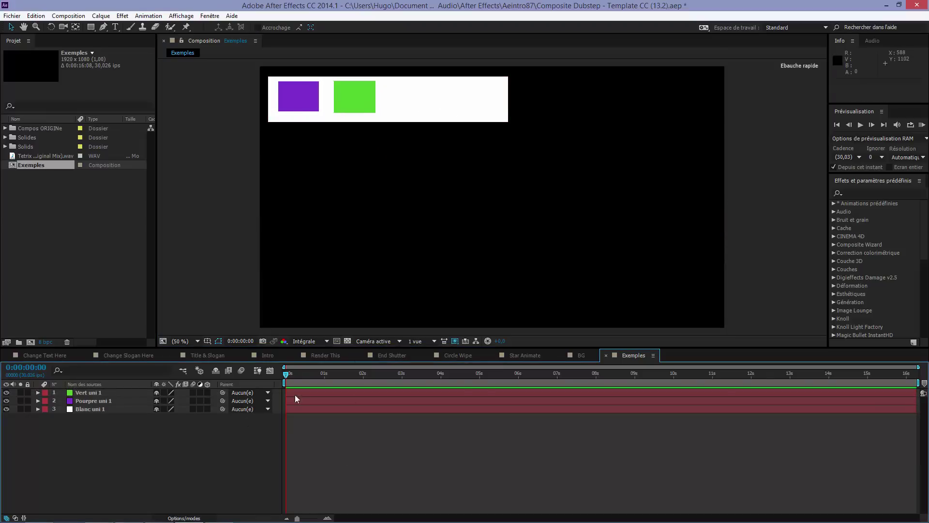
Add the Exemples composition as a layer above Intro in the Render This composition.
{"action": "left_click", "coordinate": [479, 355]}
{"action": "left_click", "coordinate": [335, 354]}
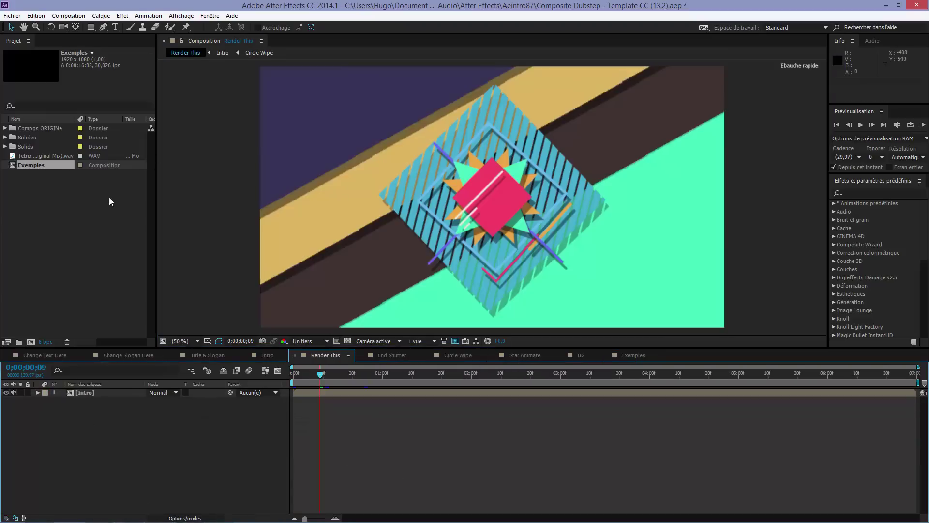
{"action": "left_click_drag", "start_coordinate": [44, 165], "coordinate": [345, 390]}
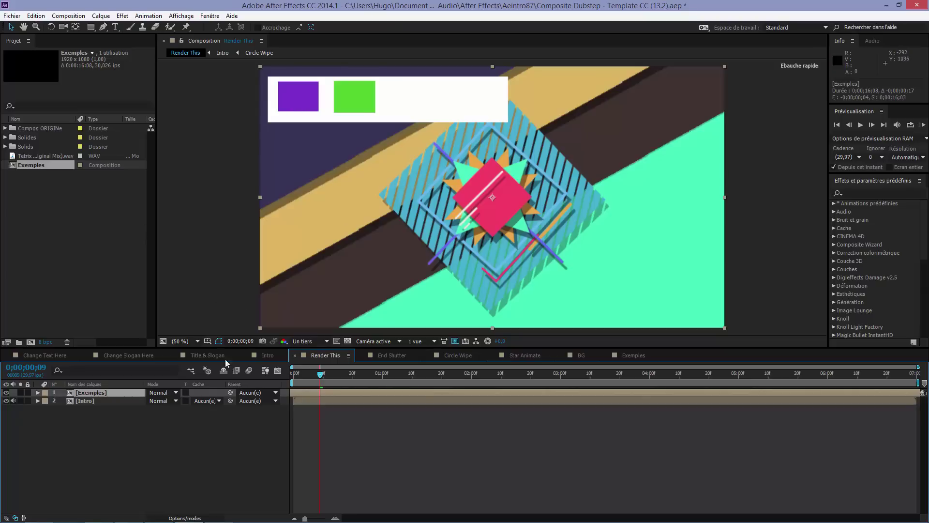
{"action": "left_click", "coordinate": [332, 406]}
{"action": "left_click", "coordinate": [339, 394]}
Examine the intro with the Exemples overlay up close and at frame 11.
{"action": "key", "text": "slash"}
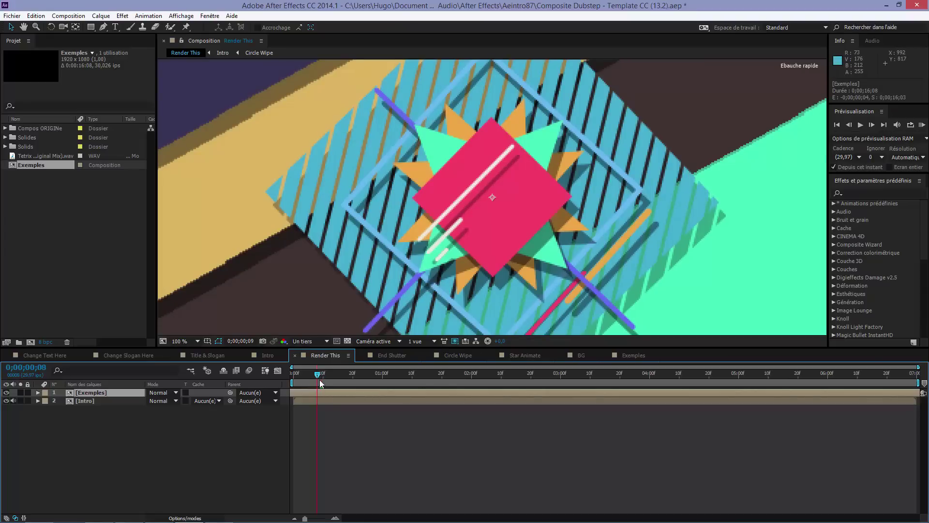
{"action": "left_click_drag", "start_coordinate": [320, 380], "coordinate": [327, 382]}
{"action": "scroll", "coordinate": [641, 277], "scroll_direction": "down", "scroll_amount": 4}
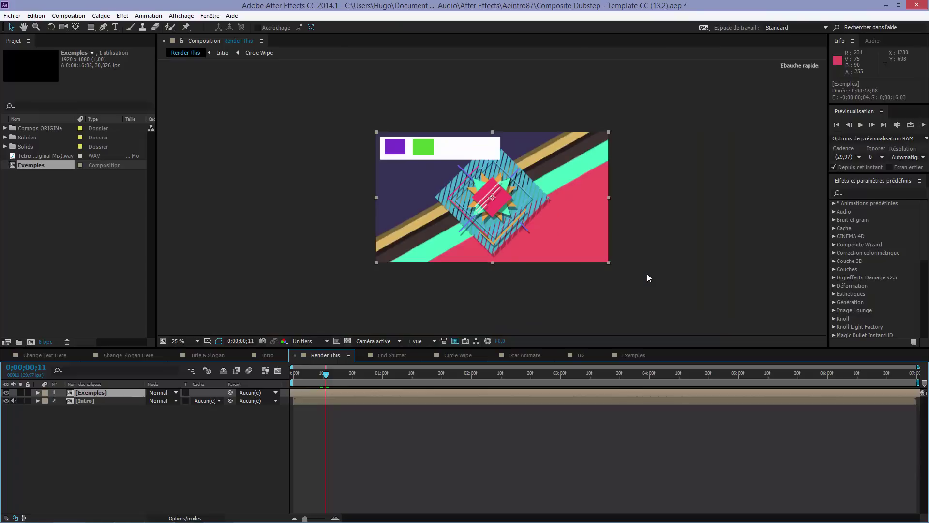
{"action": "scroll", "coordinate": [435, 216], "scroll_direction": "up", "scroll_amount": 2}
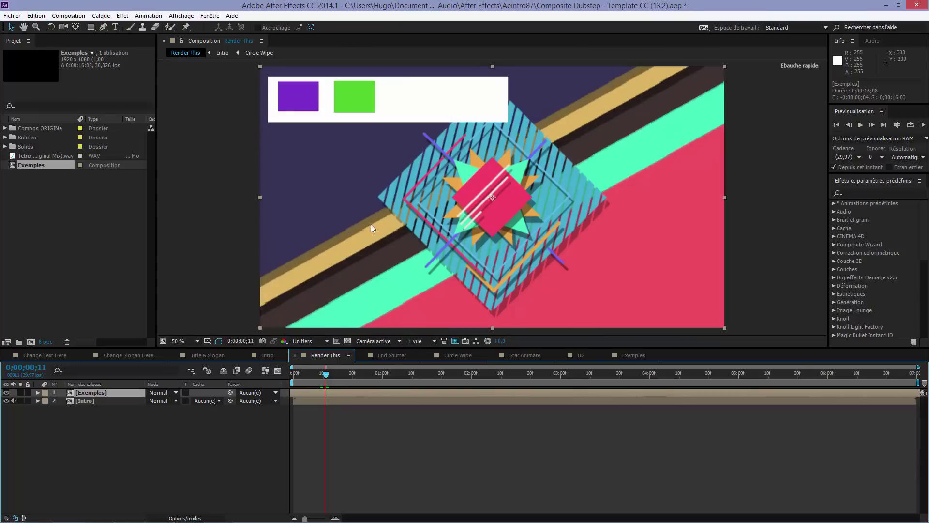
Open the Exemples composition and delete its green, purple and white solids.
{"action": "double_click", "coordinate": [126, 392]}
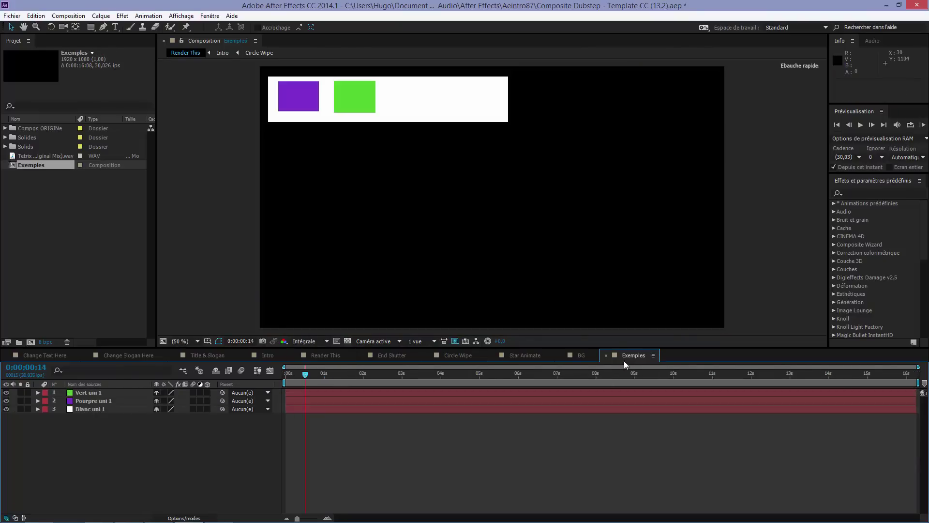
{"action": "left_click_drag", "start_coordinate": [118, 442], "coordinate": [72, 389]}
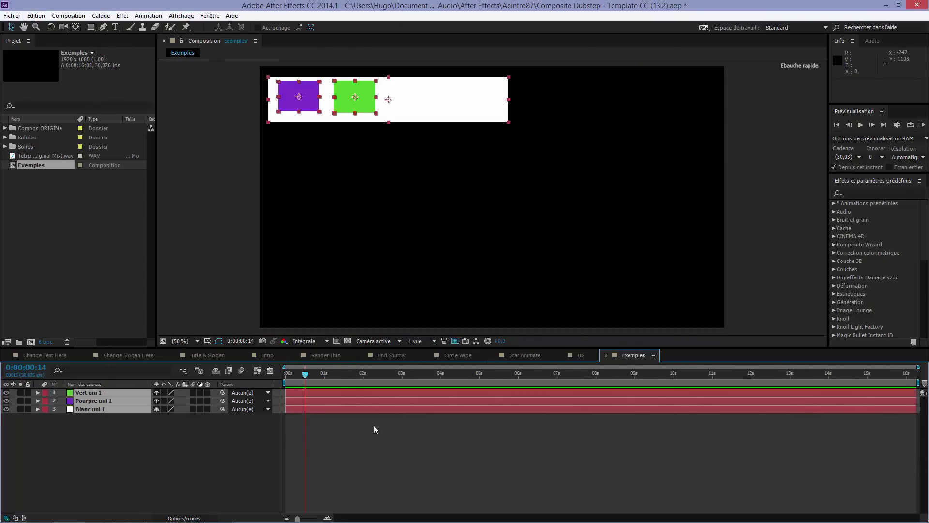
{"action": "key", "text": "Delete"}
Create a full-frame white solid in Exemples as the background.
{"action": "right_click", "coordinate": [535, 407]}
{"action": "mouse_move", "coordinate": [602, 367]}
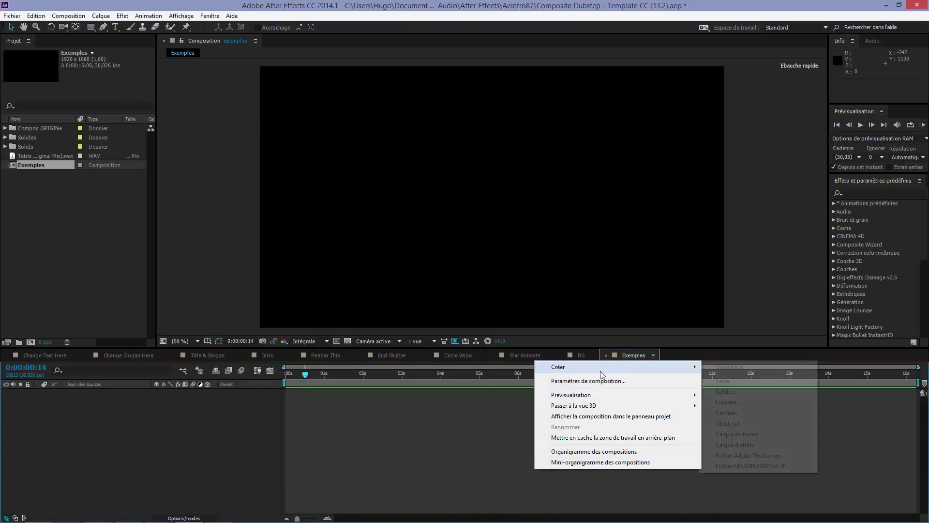
{"action": "left_click", "coordinate": [732, 387]}
{"action": "left_click", "coordinate": [651, 286]}
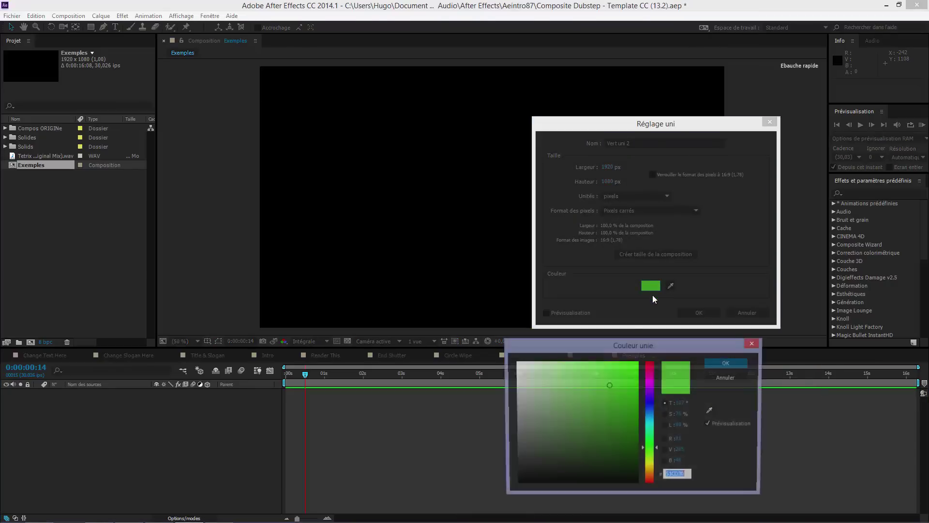
{"action": "left_click_drag", "start_coordinate": [523, 368], "coordinate": [442, 310]}
{"action": "key", "text": "Return"}
{"action": "left_click", "coordinate": [699, 313]}
Create a bright blue solid (RGB 0, 54, 255) above the white background and scale it to a centred bar, 34% by 4%.
{"action": "right_click", "coordinate": [514, 361]}
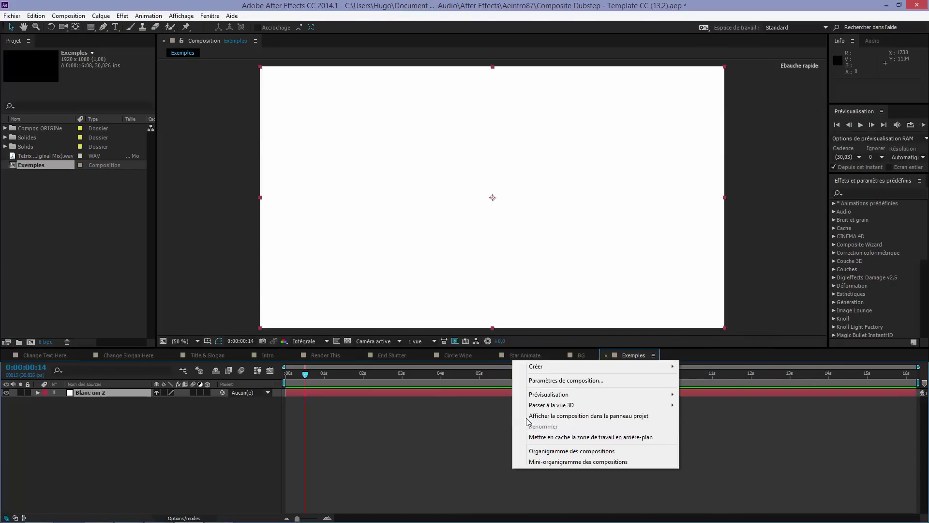
{"action": "mouse_move", "coordinate": [537, 366]}
{"action": "left_click", "coordinate": [707, 391]}
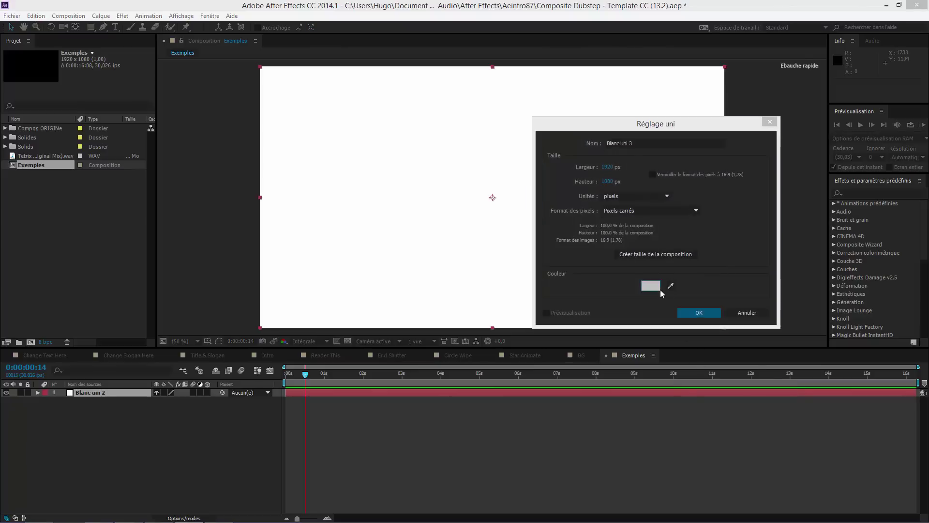
{"action": "left_click", "coordinate": [650, 285]}
{"action": "left_click", "coordinate": [648, 407]}
{"action": "left_click", "coordinate": [637, 362]}
{"action": "left_click", "coordinate": [727, 362]}
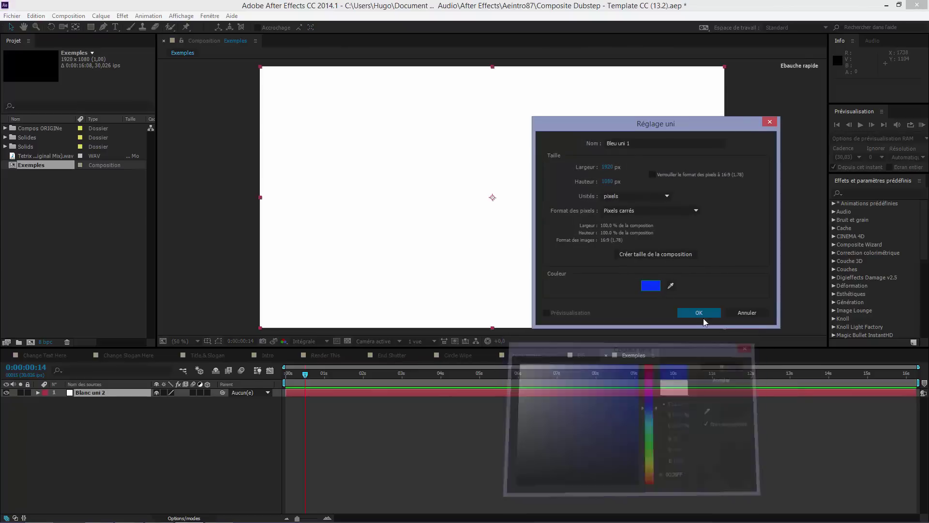
{"action": "left_click", "coordinate": [698, 313]}
{"action": "left_click_drag", "start_coordinate": [492, 67], "coordinate": [496, 192]}
{"action": "left_click_drag", "start_coordinate": [724, 203], "coordinate": [573, 202]}
Add a drop shadow (Ombre portée) layer style to the blue bar.
{"action": "right_click", "coordinate": [525, 201]}
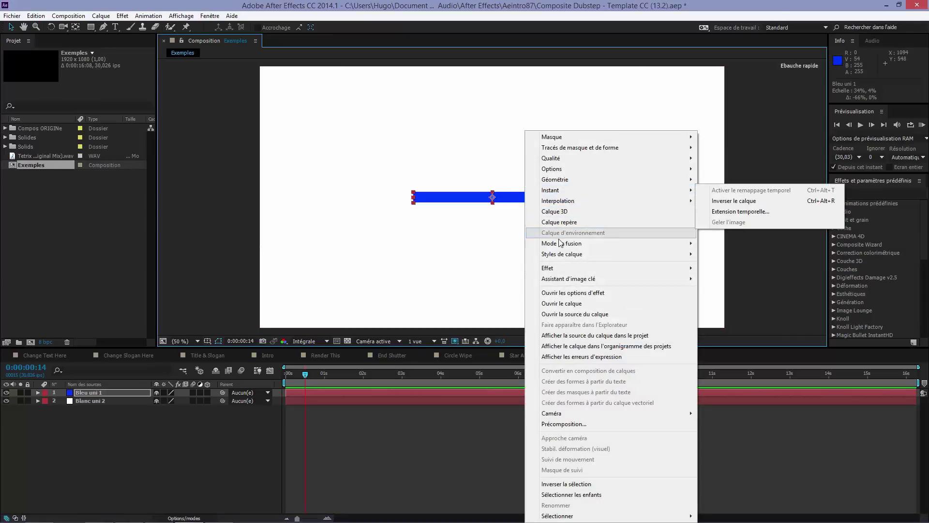
{"action": "mouse_move", "coordinate": [567, 259]}
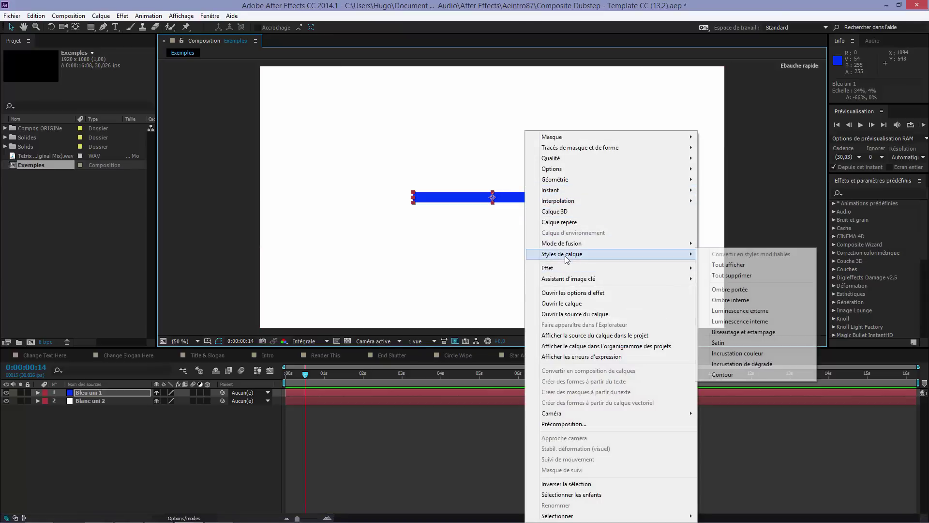
{"action": "left_click", "coordinate": [748, 290]}
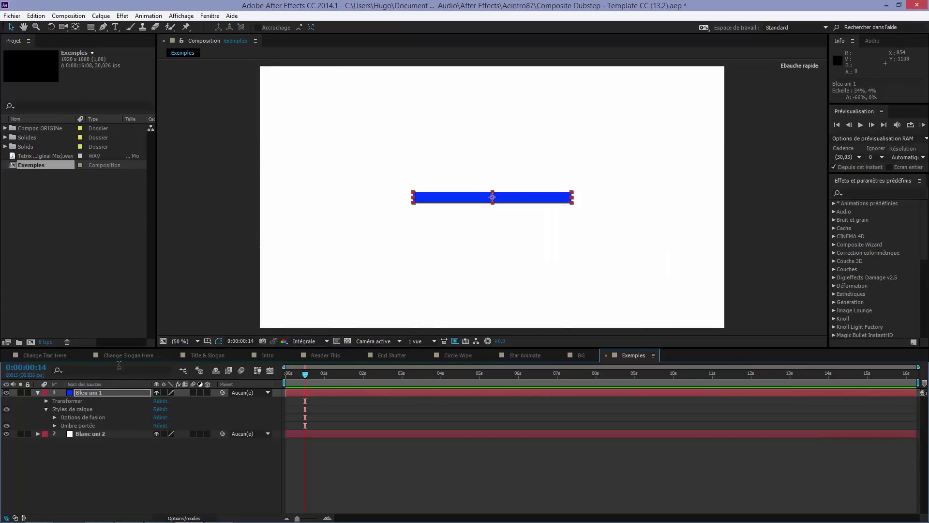
Set the blue bar's drop shadow to distance 62 and opacity 44%, angled almost straight down.
{"action": "left_click", "coordinate": [54, 426]}
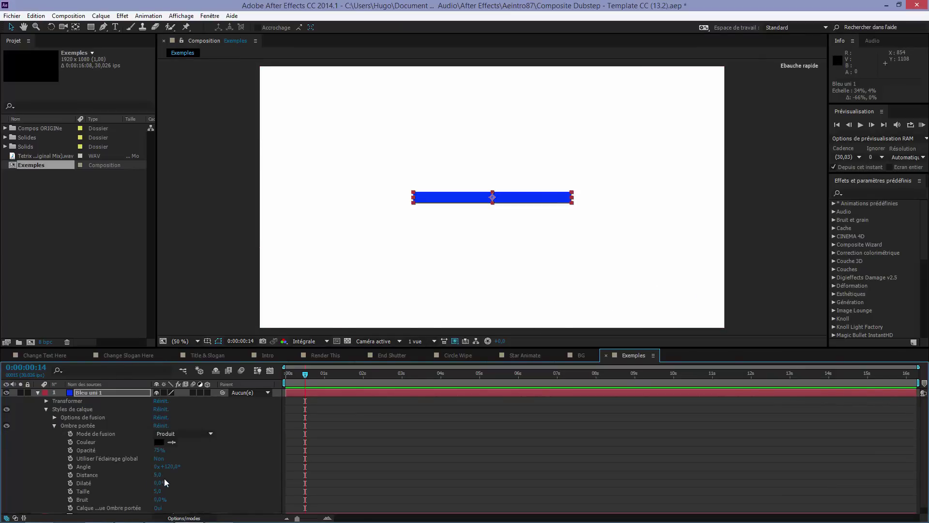
{"action": "left_click_drag", "start_coordinate": [158, 479], "coordinate": [262, 480]}
{"action": "left_click_drag", "start_coordinate": [270, 484], "coordinate": [269, 484]}
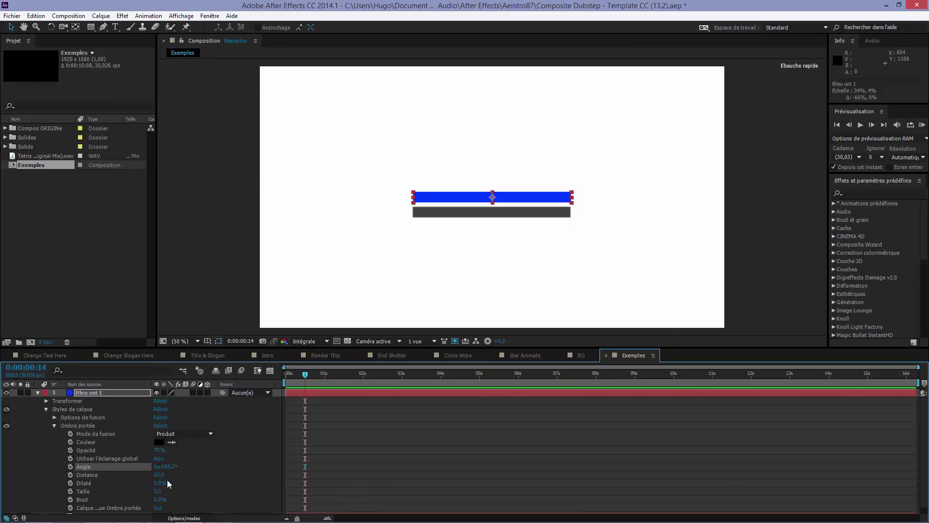
{"action": "left_click_drag", "start_coordinate": [149, 450], "coordinate": [51, 458]}
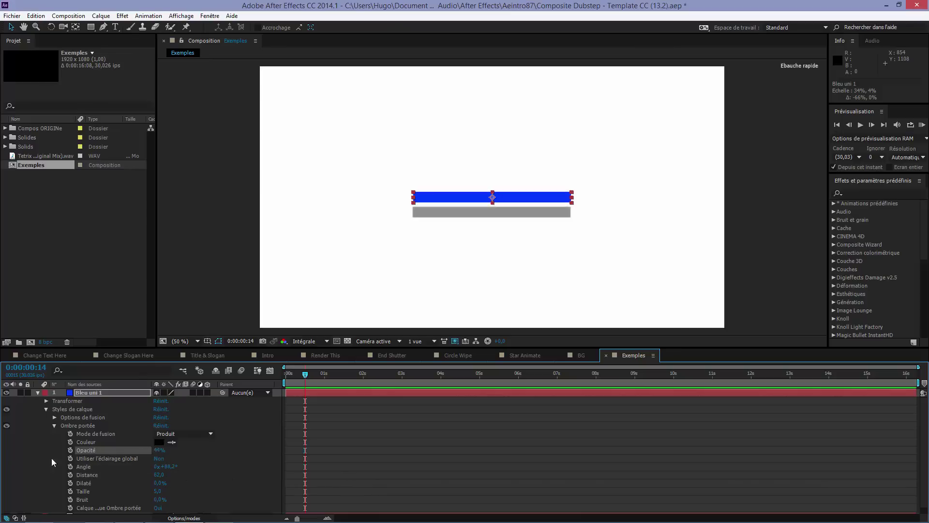
{"action": "left_click", "coordinate": [345, 456]}
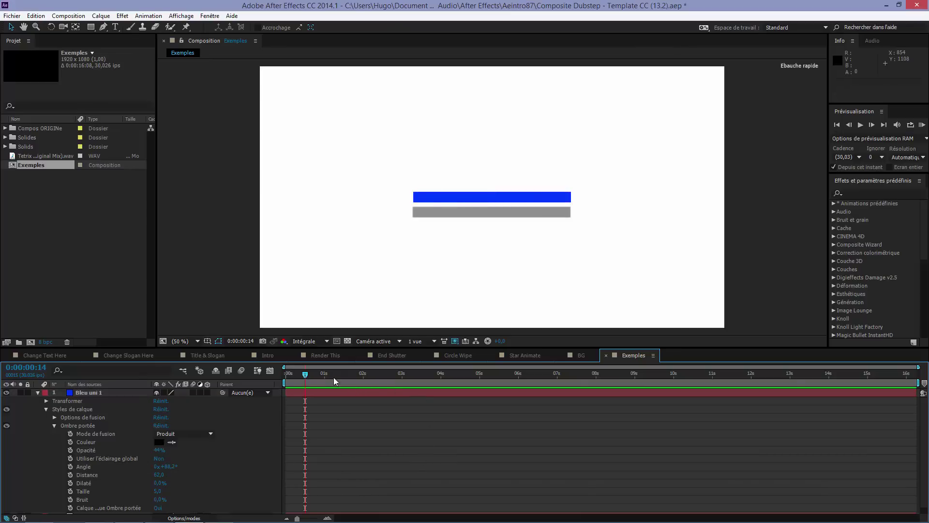
Animate the blue bar's position from its centred place at frame 0 to 1660, 310 at 0:00:01:08.
{"action": "left_click_drag", "start_coordinate": [334, 380], "coordinate": [284, 386]}
{"action": "left_click", "coordinate": [301, 393]}
{"action": "key", "text": "p"}
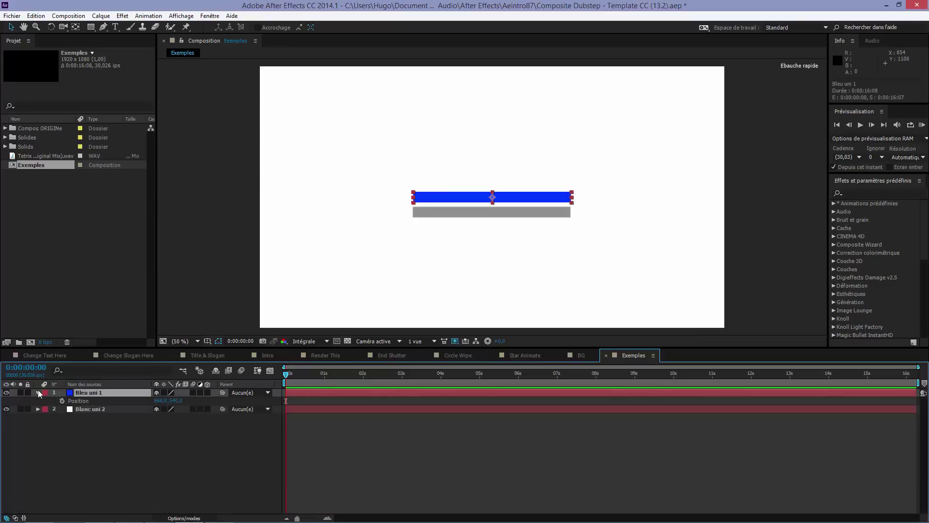
{"action": "left_click", "coordinate": [61, 400]}
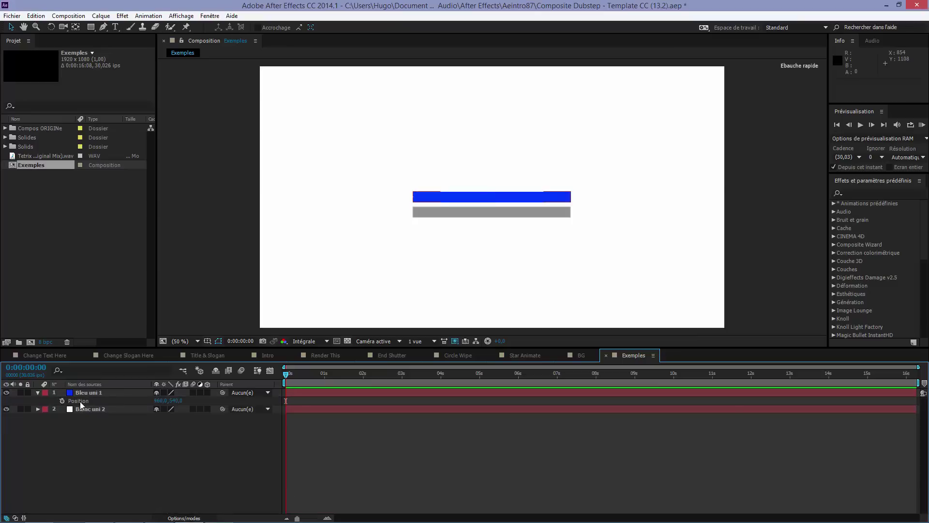
{"action": "left_click", "coordinate": [339, 372]}
{"action": "left_click_drag", "start_coordinate": [512, 203], "coordinate": [682, 146]}
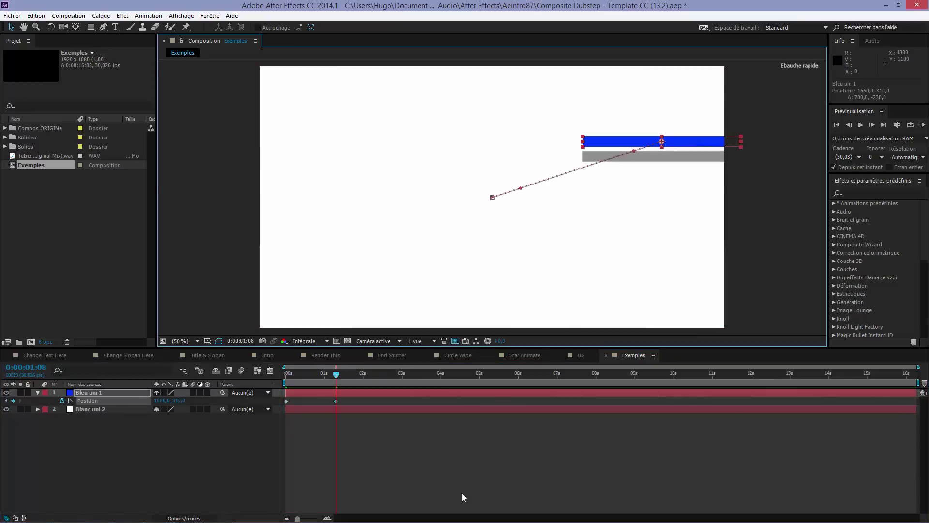
{"action": "left_click", "coordinate": [286, 445]}
At 0:00:00:19, rotate the blue bar by one turn plus 15° to show how its shadow behaves.
{"action": "left_click_drag", "start_coordinate": [343, 387], "coordinate": [309, 381]}
{"action": "left_click", "coordinate": [309, 393]}
{"action": "key", "text": "r"}
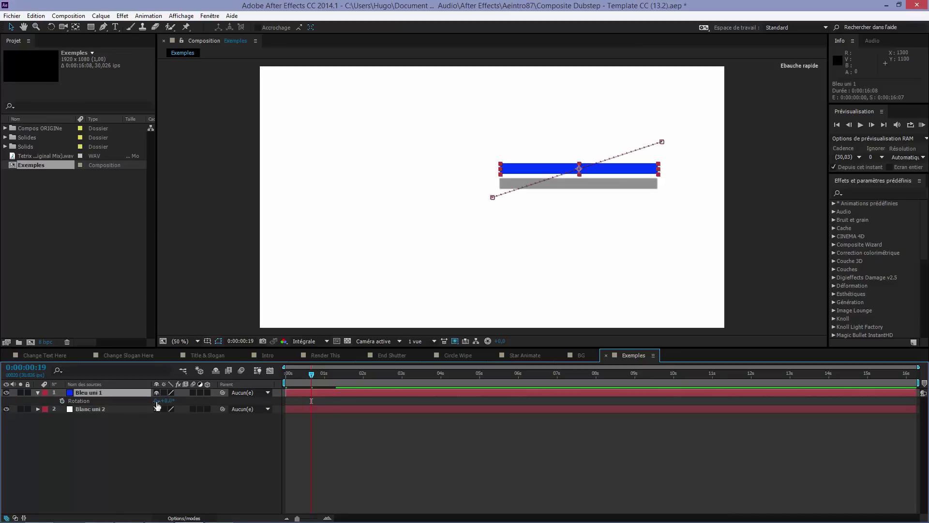
{"action": "left_click_drag", "start_coordinate": [168, 403], "coordinate": [357, 431]}
{"action": "left_click", "coordinate": [416, 446]}
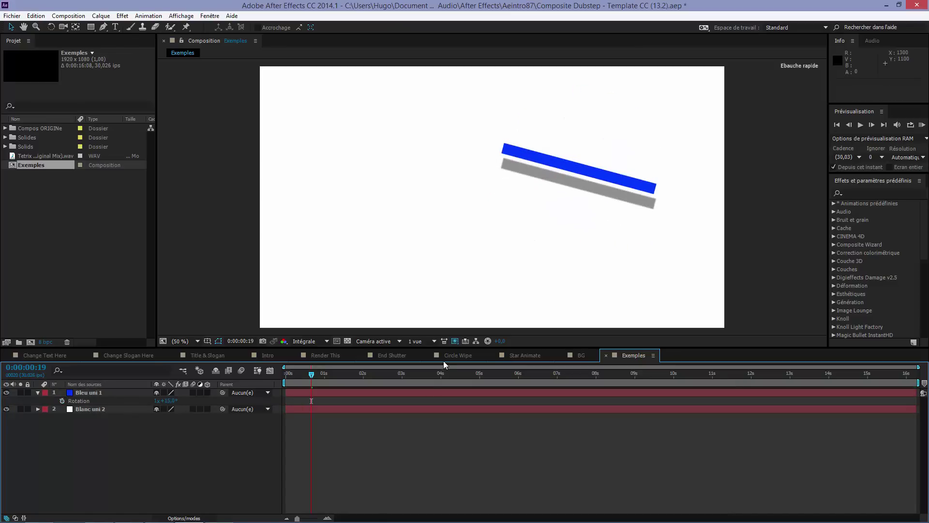
Examine the shadows in the Render This composition up close and at 50% zoom, and return to Exemples.
{"action": "left_click", "coordinate": [392, 356]}
{"action": "left_click", "coordinate": [320, 355]}
{"action": "key", "text": "slash"}
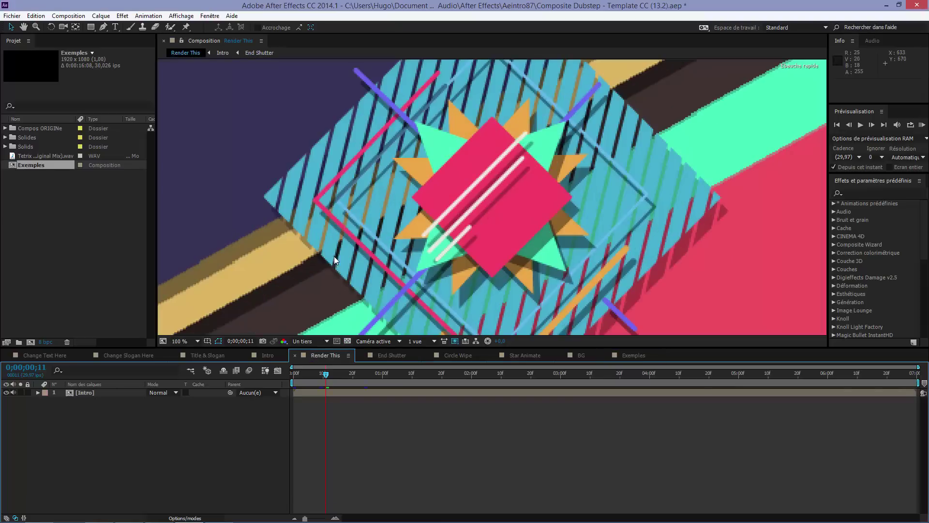
{"action": "left_click_drag", "start_coordinate": [643, 283], "coordinate": [510, 219]}
{"action": "scroll", "coordinate": [487, 214], "scroll_direction": "down", "scroll_amount": 4}
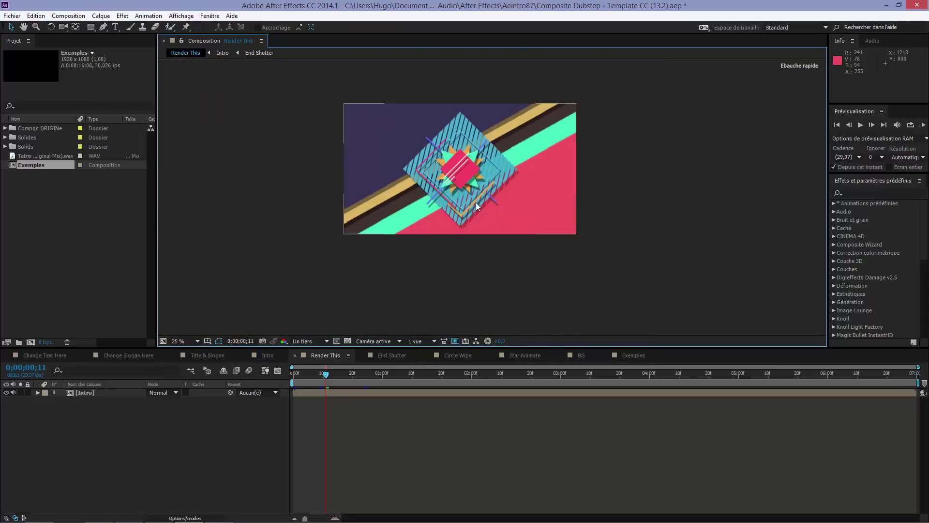
{"action": "left_click", "coordinate": [180, 342]}
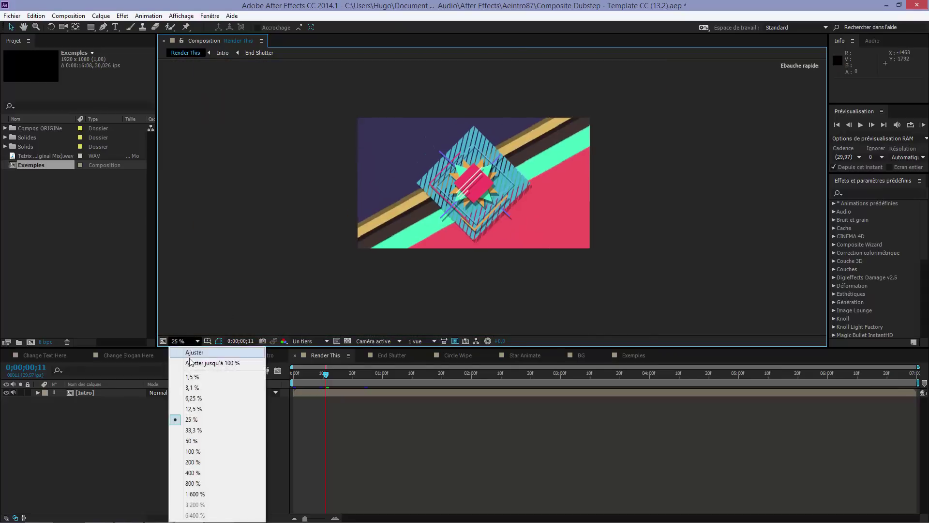
{"action": "left_click", "coordinate": [180, 446]}
{"action": "left_click", "coordinate": [628, 358]}
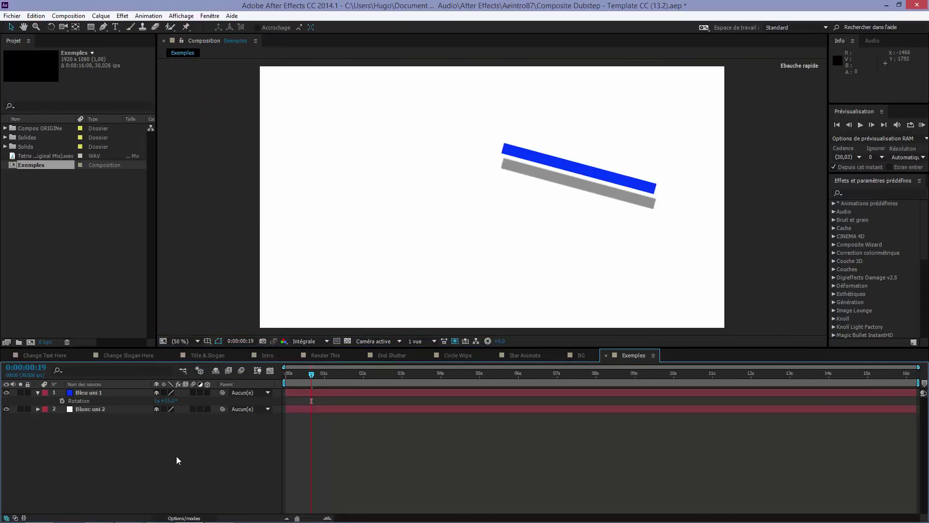
{"action": "left_click", "coordinate": [114, 392]}
{"action": "right_click", "coordinate": [115, 392]}
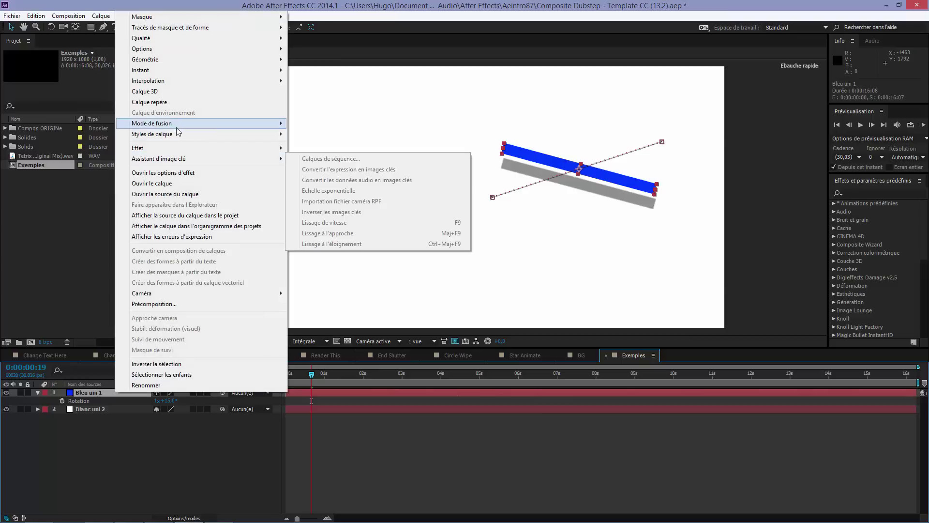
{"action": "mouse_move", "coordinate": [180, 136]}
{"action": "left_click", "coordinate": [87, 455]}
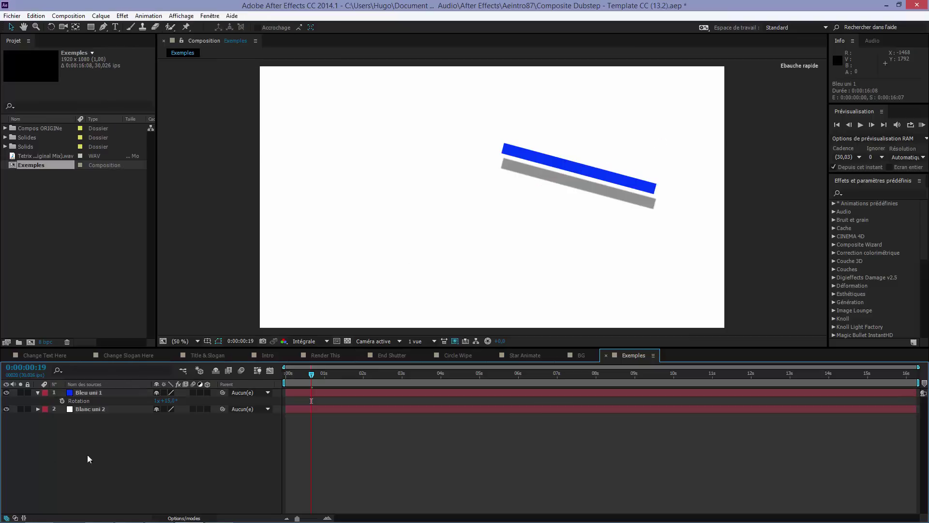
Delete the blue and white solids from the Exemples composition.
{"action": "left_click", "coordinate": [97, 393]}
{"action": "left_click", "coordinate": [101, 409], "text": "shift"}
{"action": "key", "text": "Delete"}
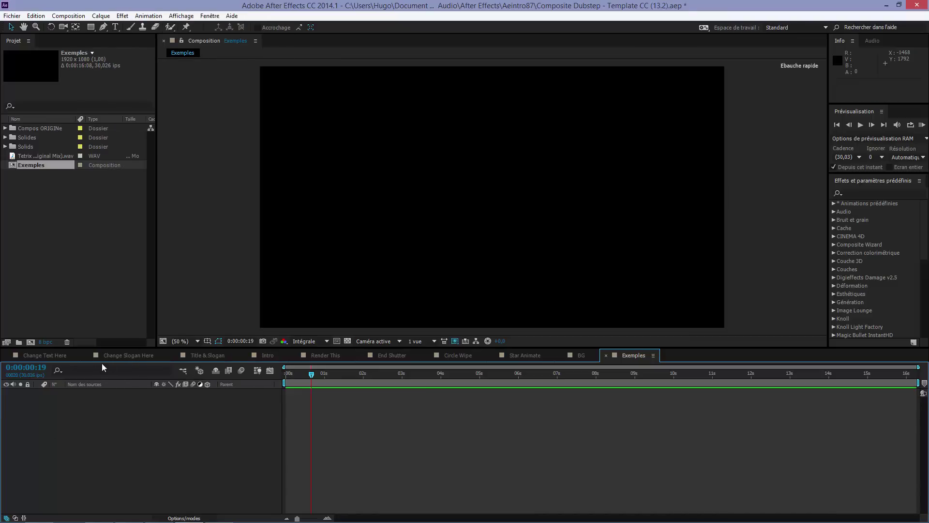
Open the Intro composition nested in Render This and move the playhead to 0;00;01;04.
{"action": "left_click", "coordinate": [399, 355]}
{"action": "left_click", "coordinate": [343, 356]}
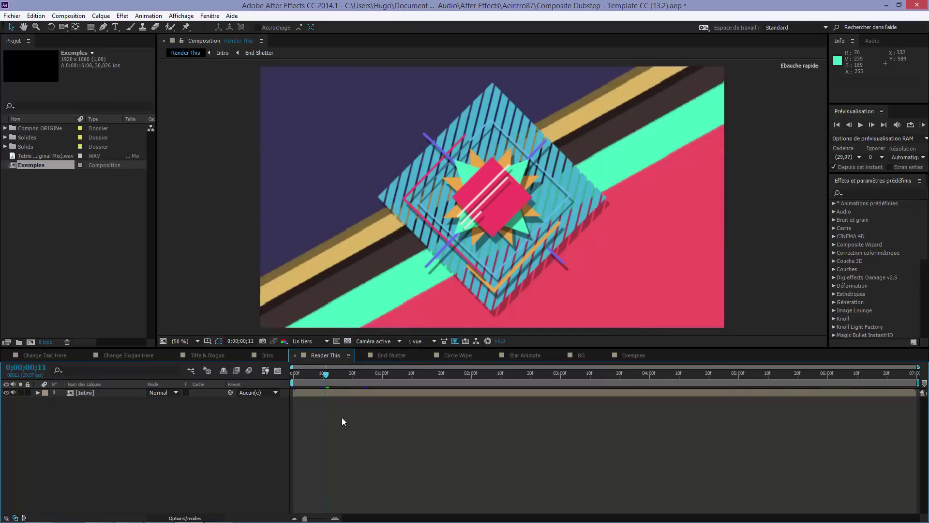
{"action": "double_click", "coordinate": [80, 393]}
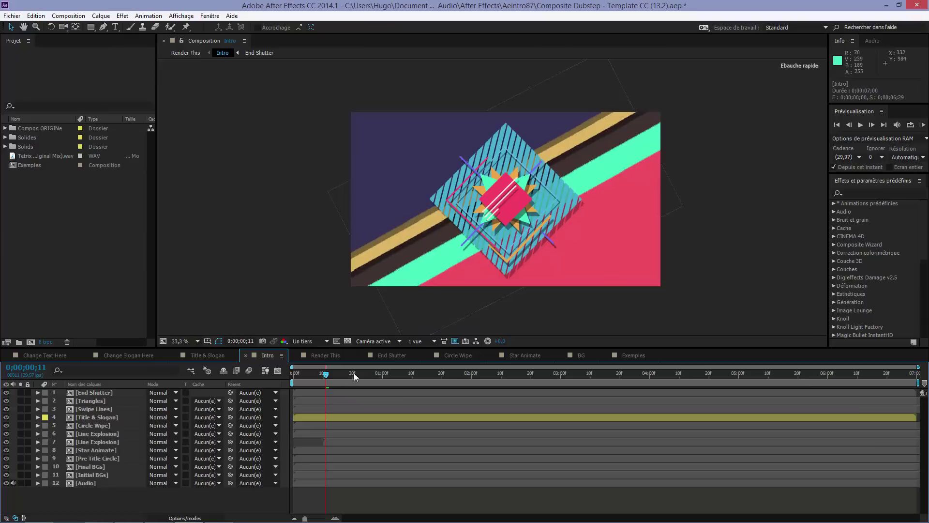
{"action": "left_click_drag", "start_coordinate": [354, 373], "coordinate": [387, 389]}
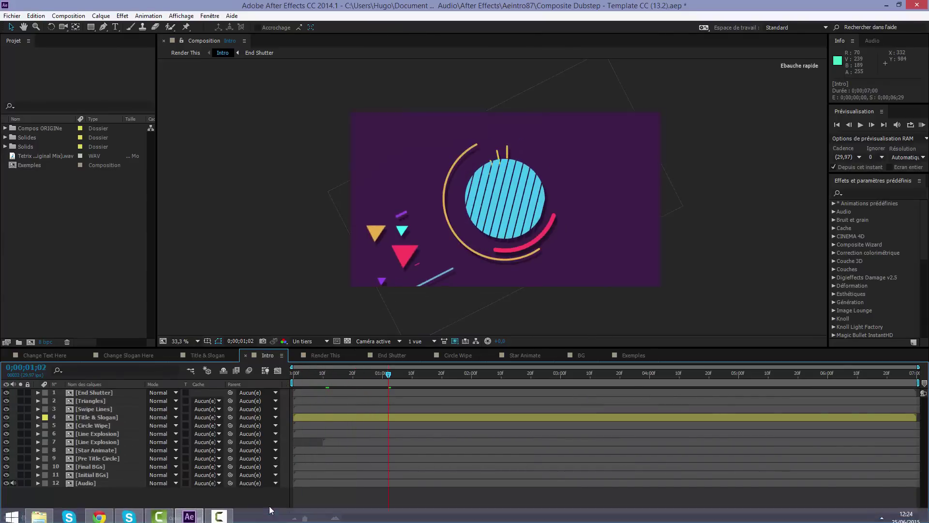
{"action": "left_click", "coordinate": [218, 513]}
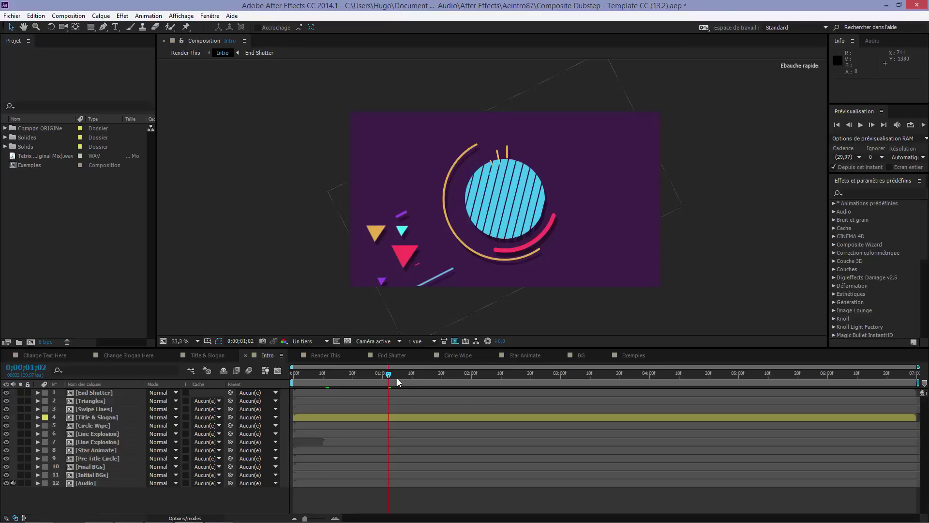
{"action": "left_click_drag", "start_coordinate": [397, 379], "coordinate": [394, 379]}
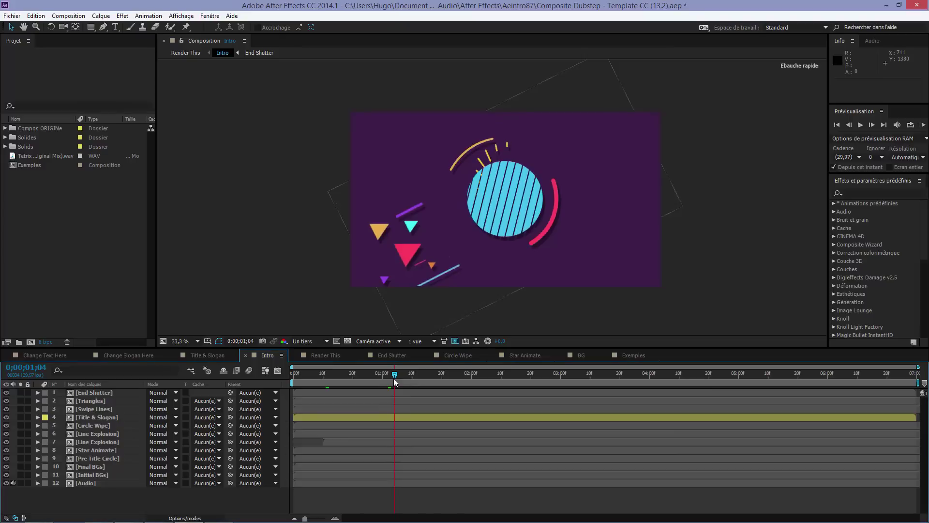
Examine the striped circle and triangles at 50% zoom, hiding and reshowing the Triangles layer.
{"action": "key", "text": "slash"}
{"action": "left_click_drag", "start_coordinate": [584, 205], "coordinate": [523, 111]}
{"action": "scroll", "coordinate": [541, 221], "scroll_direction": "down", "scroll_amount": 2}
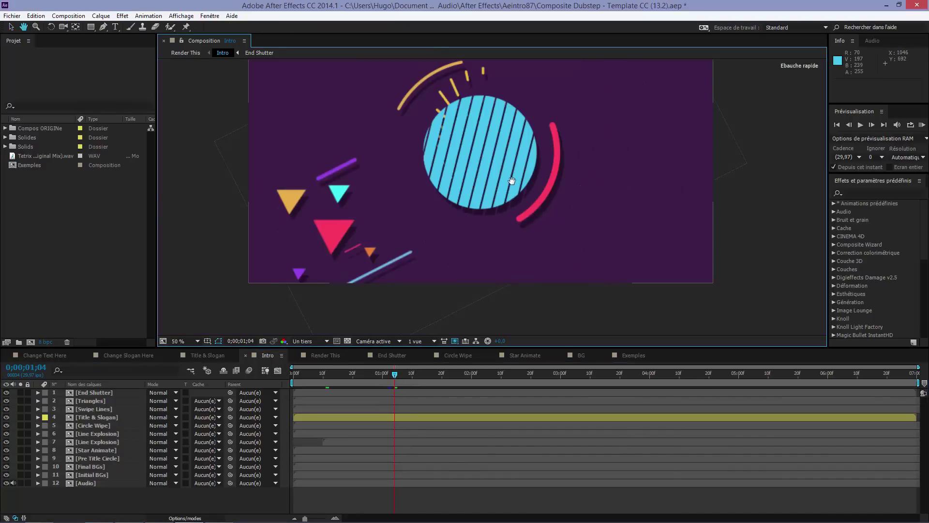
{"action": "left_click_drag", "start_coordinate": [526, 197], "coordinate": [555, 241]}
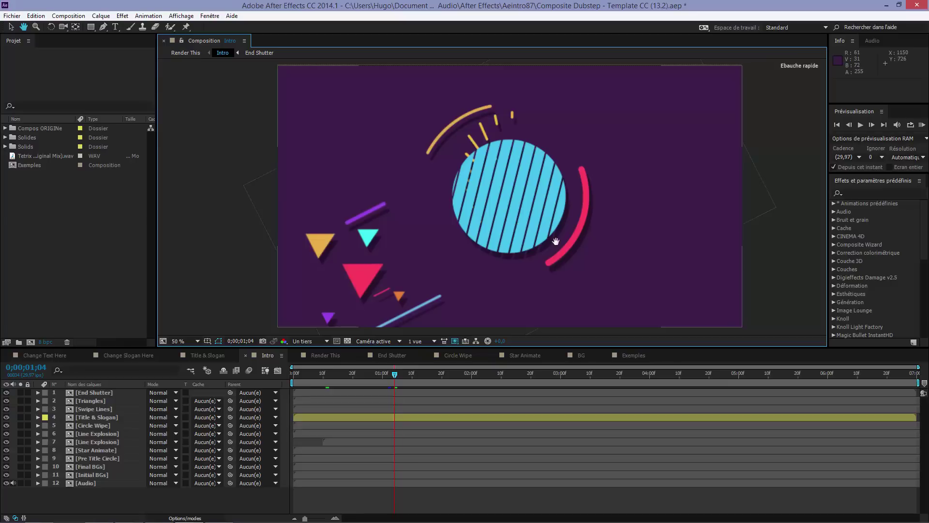
{"action": "left_click", "coordinate": [6, 401]}
{"action": "left_click", "coordinate": [6, 401]}
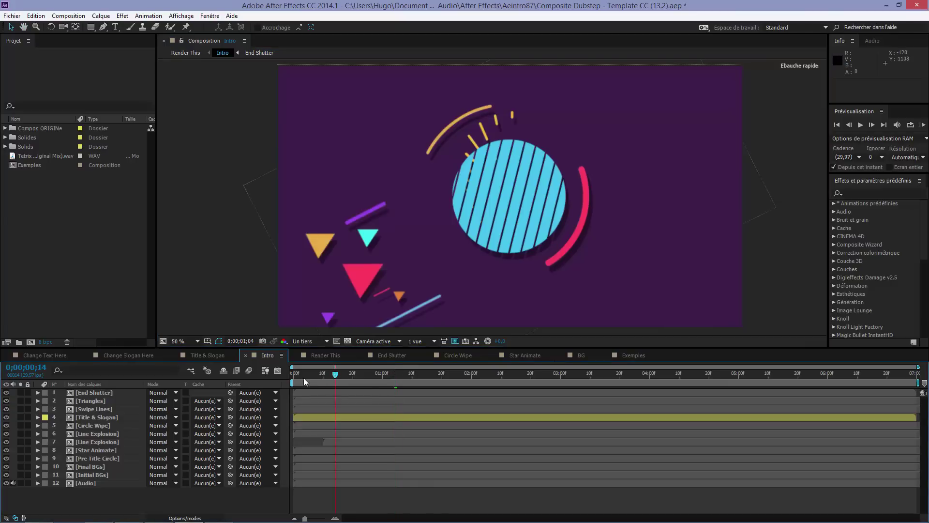
Preview the intro animation from its first frame to 0;00;00;09.
{"action": "left_click_drag", "start_coordinate": [304, 378], "coordinate": [274, 379]}
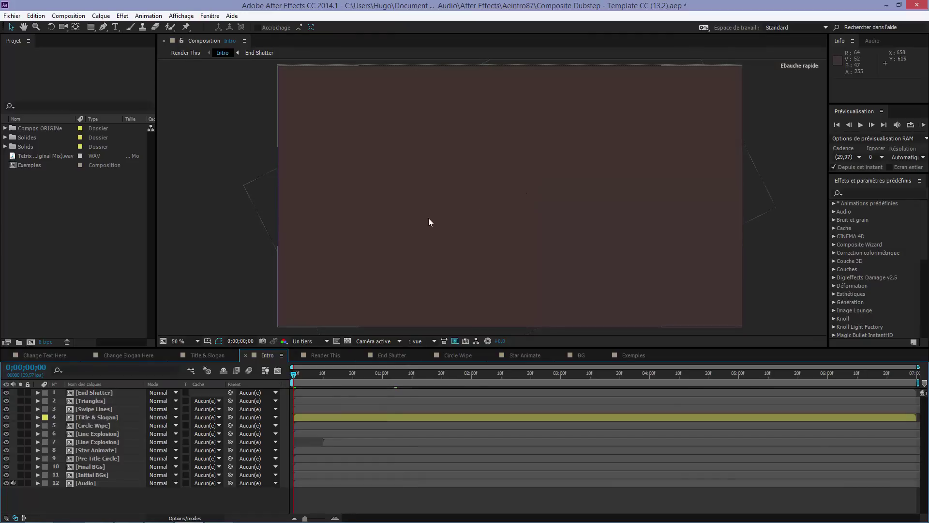
{"action": "key", "text": "space"}
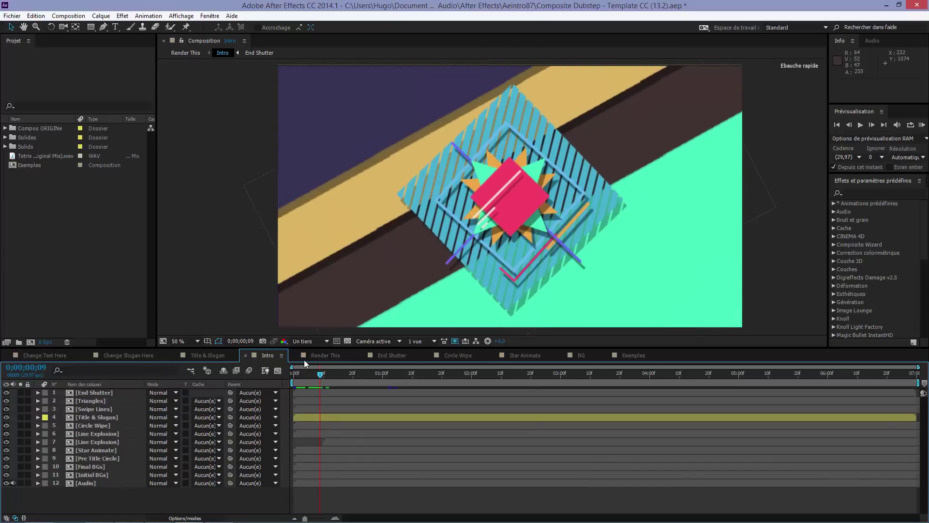
{"action": "left_click", "coordinate": [463, 232]}
Toggle the visibility of the background, Pre Title Circle, Line Explosion and Star Animate layers in Intro to identify each one's content.
{"action": "left_click", "coordinate": [8, 399]}
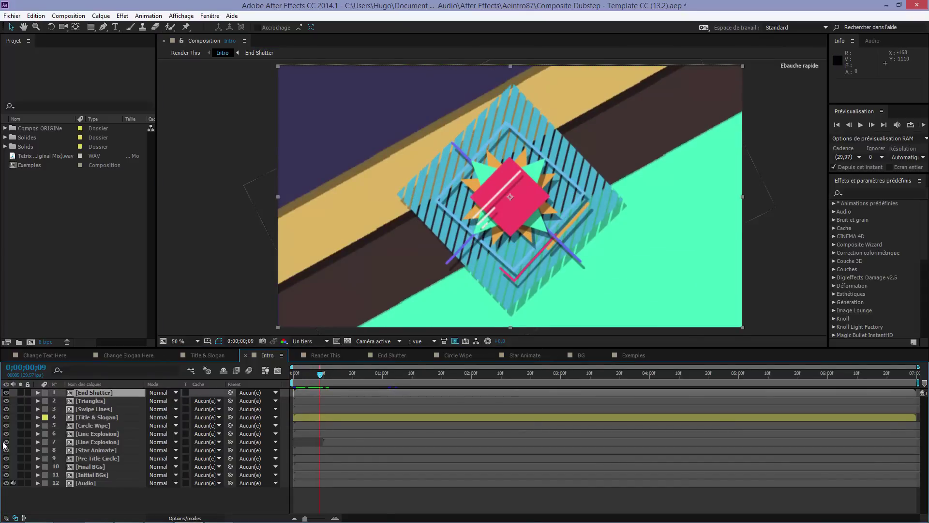
{"action": "left_click", "coordinate": [6, 475]}
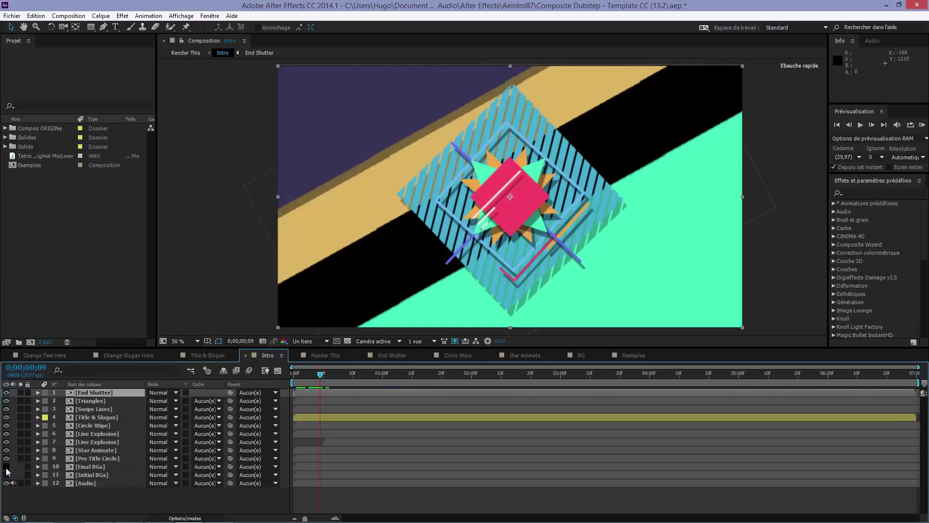
{"action": "left_click", "coordinate": [6, 475]}
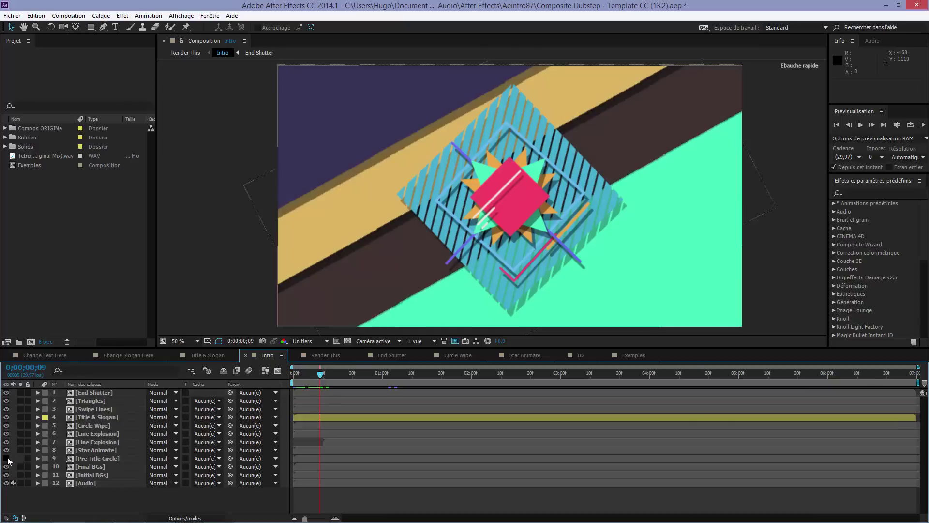
{"action": "left_click", "coordinate": [6, 458]}
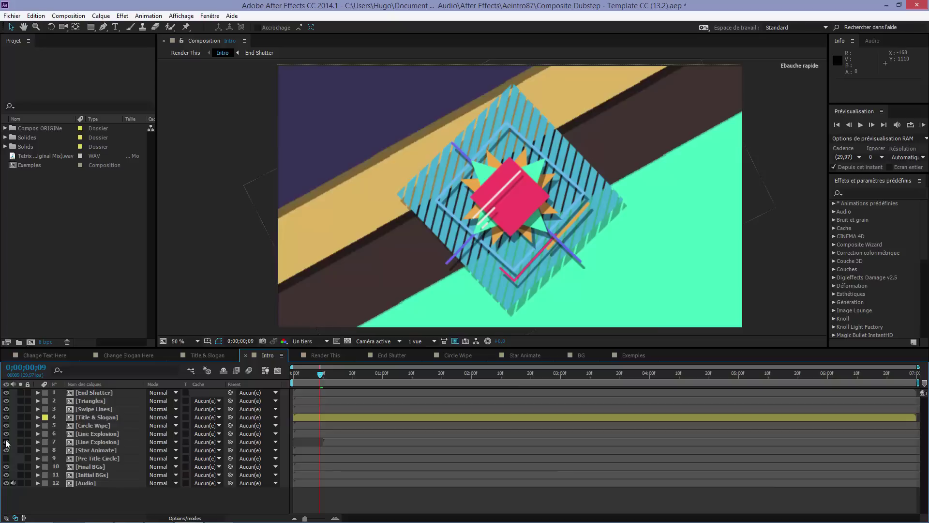
{"action": "left_click_drag", "start_coordinate": [6, 442], "coordinate": [7, 450]}
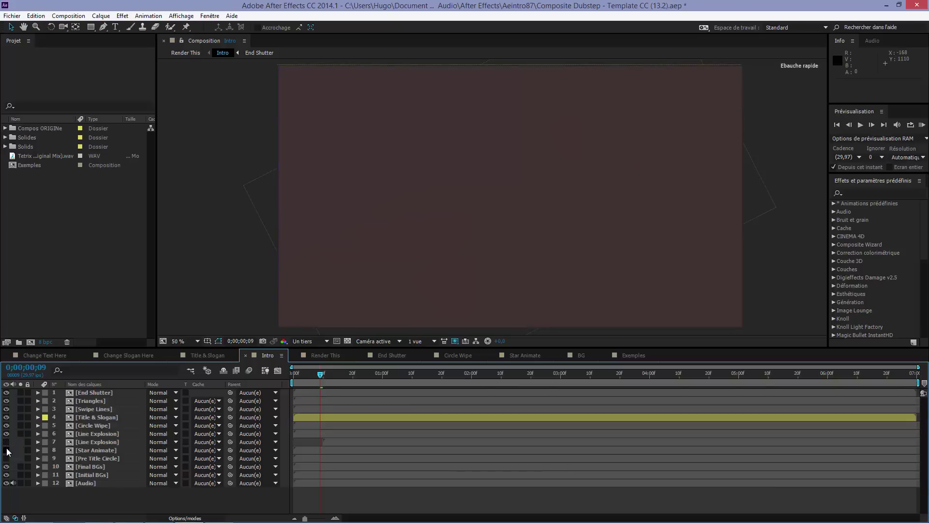
{"action": "left_click", "coordinate": [6, 449]}
{"action": "left_click", "coordinate": [7, 444]}
{"action": "left_click", "coordinate": [8, 449]}
Inspect the Pre Title Circle composition at 0;00;01;15 and reshow its layer back in the Intro composition.
{"action": "double_click", "coordinate": [75, 455]}
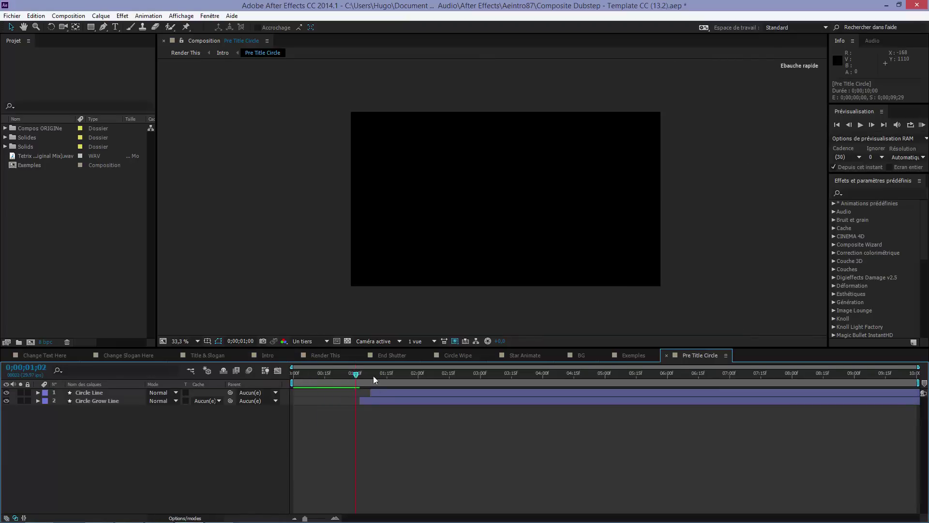
{"action": "mouse_move", "coordinate": [373, 376]}
{"action": "left_mouse_down"}
{"action": "mouse_move", "coordinate": [461, 379]}
{"action": "mouse_move", "coordinate": [379, 382]}
{"action": "mouse_move", "coordinate": [403, 376]}
{"action": "mouse_move", "coordinate": [386, 374]}
{"action": "left_mouse_up"}
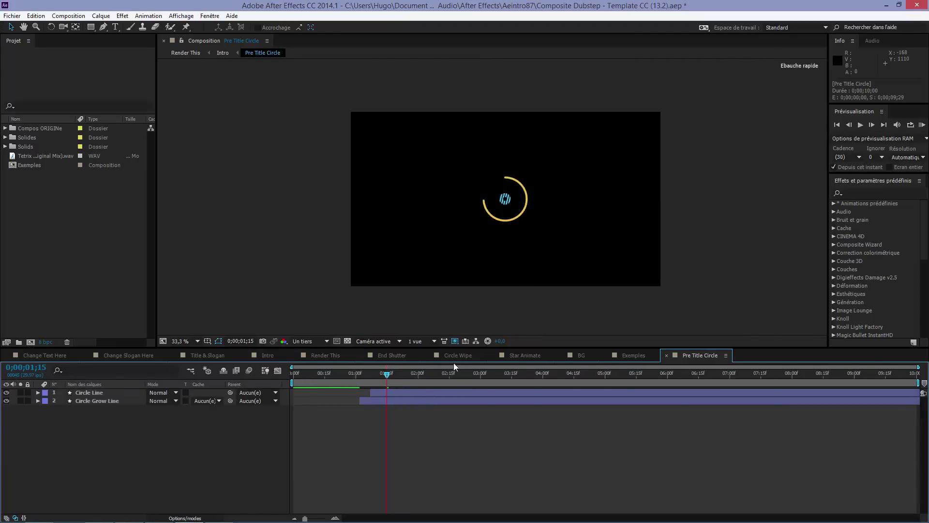
{"action": "left_click", "coordinate": [623, 356]}
{"action": "left_click", "coordinate": [412, 359]}
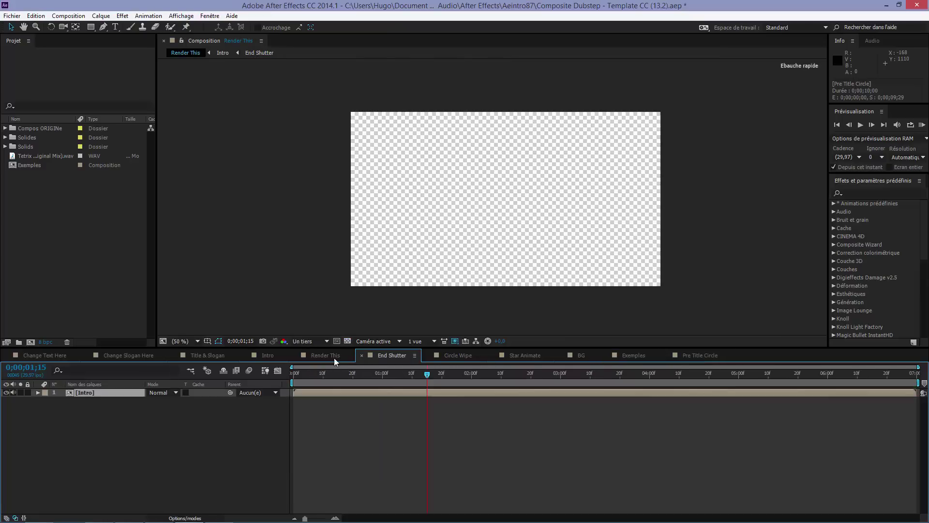
{"action": "left_click", "coordinate": [336, 358]}
{"action": "left_click", "coordinate": [392, 357]}
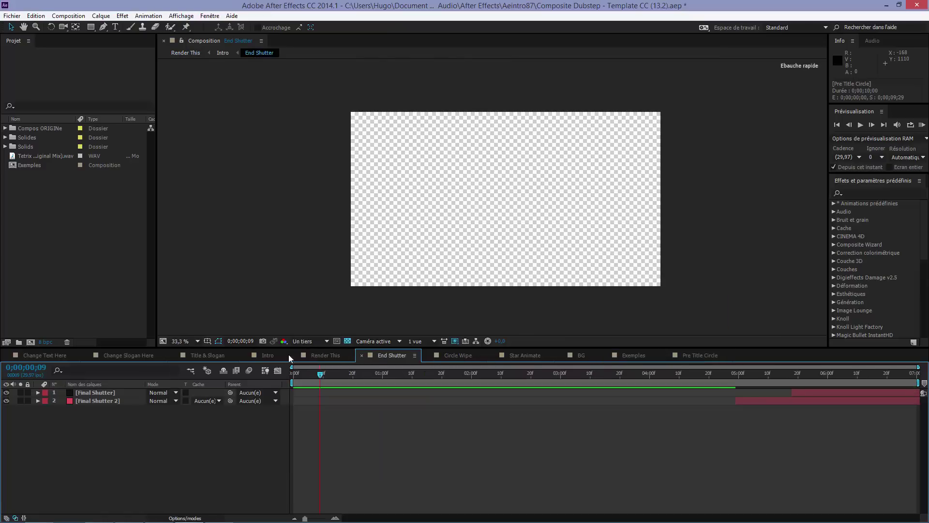
{"action": "left_click", "coordinate": [264, 355]}
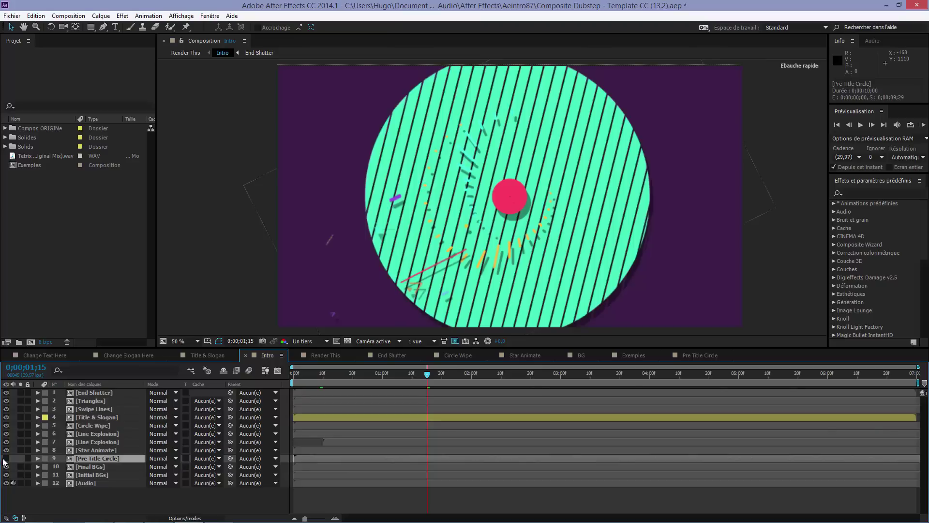
{"action": "left_click", "coordinate": [4, 459]}
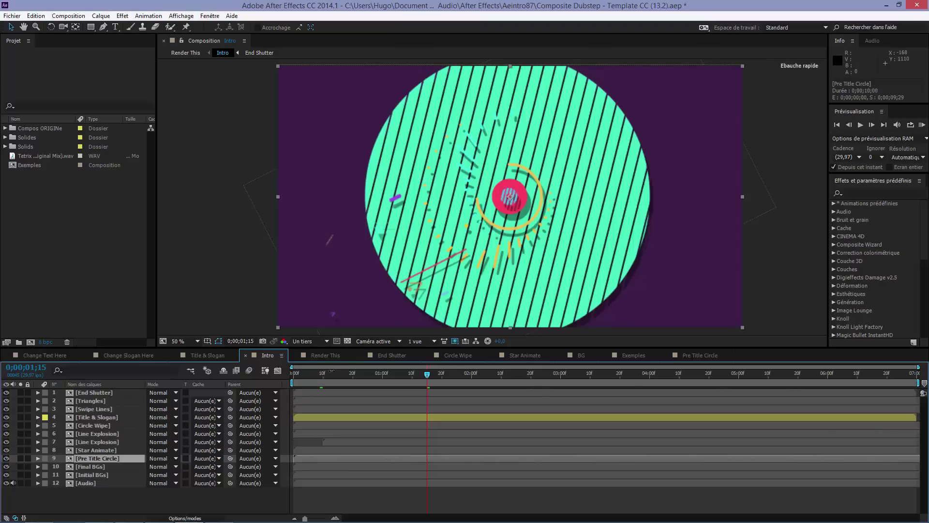
Open the Star Animate composition from Intro and scrub its animation to 0;00;00;07.
{"action": "mouse_move", "coordinate": [324, 377]}
{"action": "left_mouse_down"}
{"action": "mouse_move", "coordinate": [312, 375]}
{"action": "mouse_move", "coordinate": [324, 377]}
{"action": "left_mouse_up"}
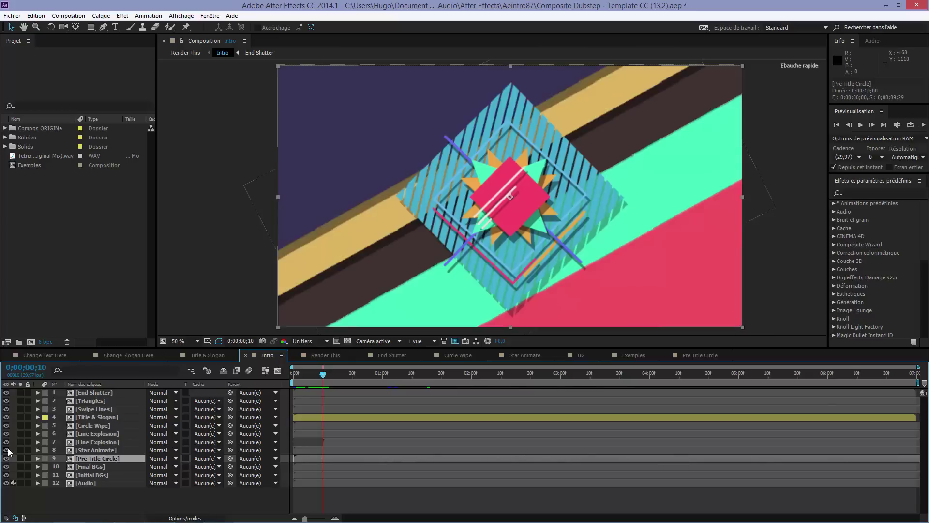
{"action": "left_click", "coordinate": [80, 449]}
{"action": "double_click", "coordinate": [100, 449]}
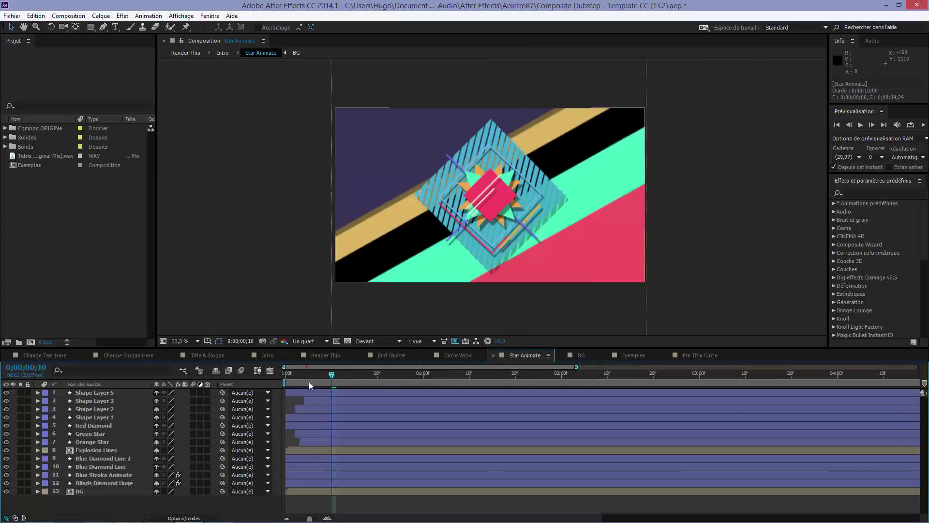
{"action": "left_click_drag", "start_coordinate": [356, 369], "coordinate": [320, 388]}
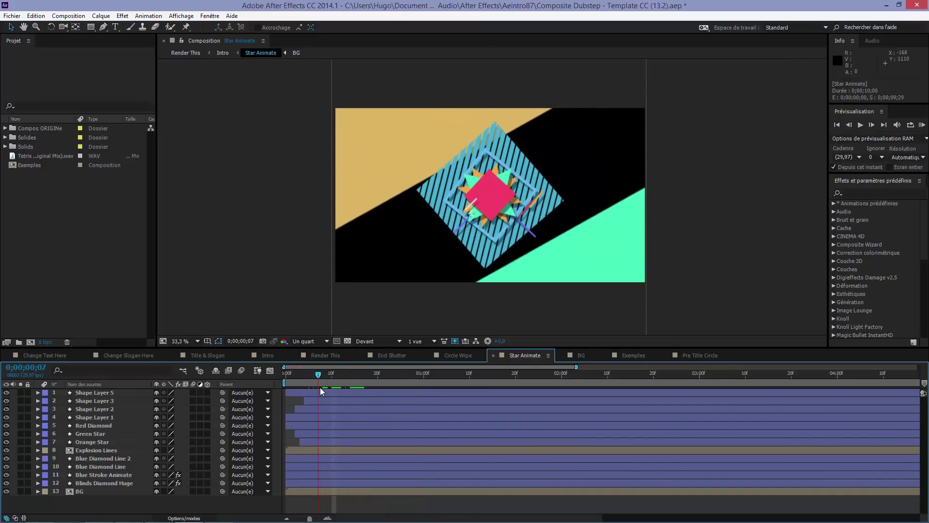
Hide Shape Layers 5, 3, 2 and 1 together with the Red Diamond, Green Star and Orange Star layers.
{"action": "left_click", "coordinate": [6, 393]}
{"action": "left_click", "coordinate": [6, 402]}
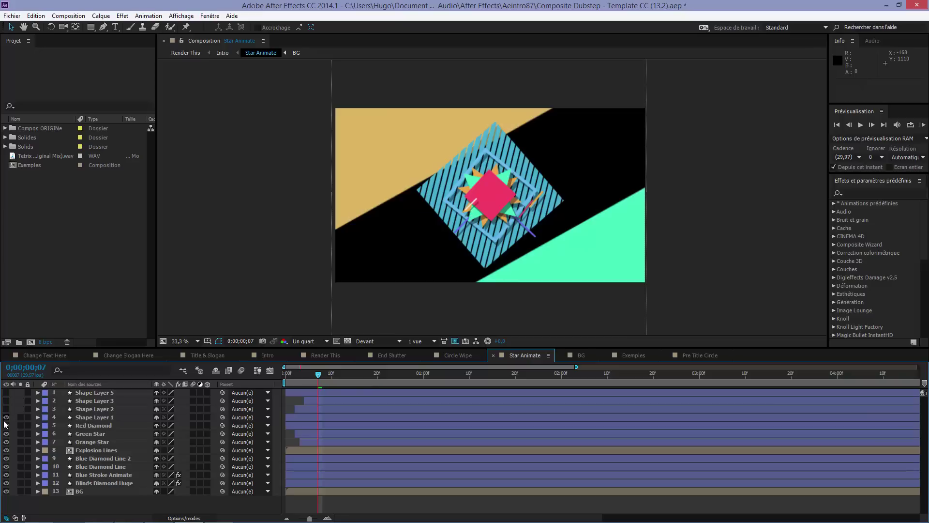
{"action": "left_click", "coordinate": [6, 417]}
{"action": "left_click", "coordinate": [6, 434]}
{"action": "left_click", "coordinate": [6, 442]}
{"action": "left_click", "coordinate": [6, 426]}
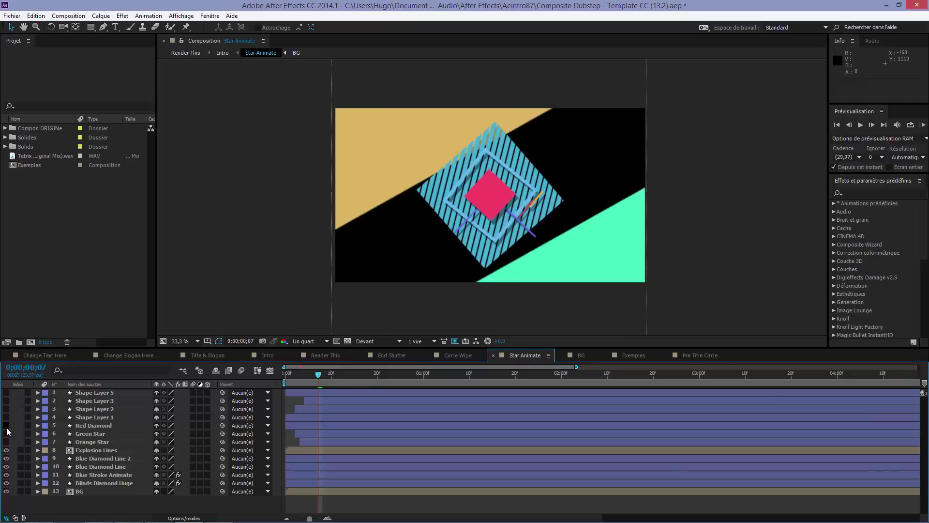
Open the nested BG composition and examine its diagonal colour bands and their shadows, from the first frame to 0;00;00;10.
{"action": "double_click", "coordinate": [99, 490]}
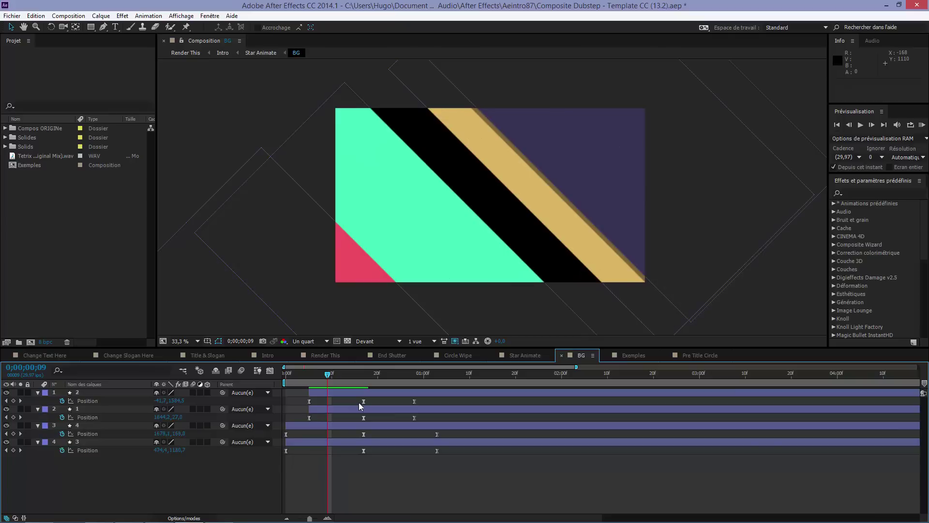
{"action": "scroll", "coordinate": [401, 193], "scroll_direction": "up", "scroll_amount": 1}
{"action": "scroll", "coordinate": [402, 194], "scroll_direction": "down", "scroll_amount": 2}
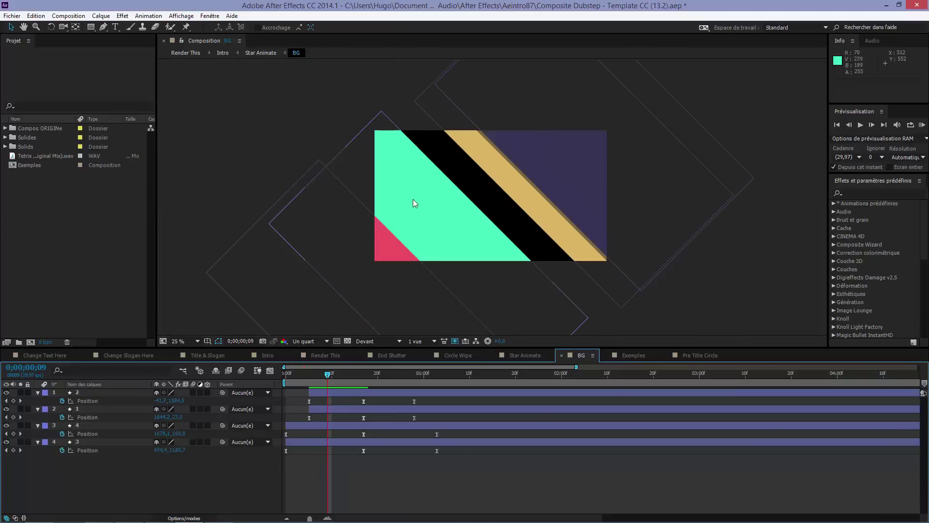
{"action": "key", "text": "period"}
{"action": "key", "text": "period"}
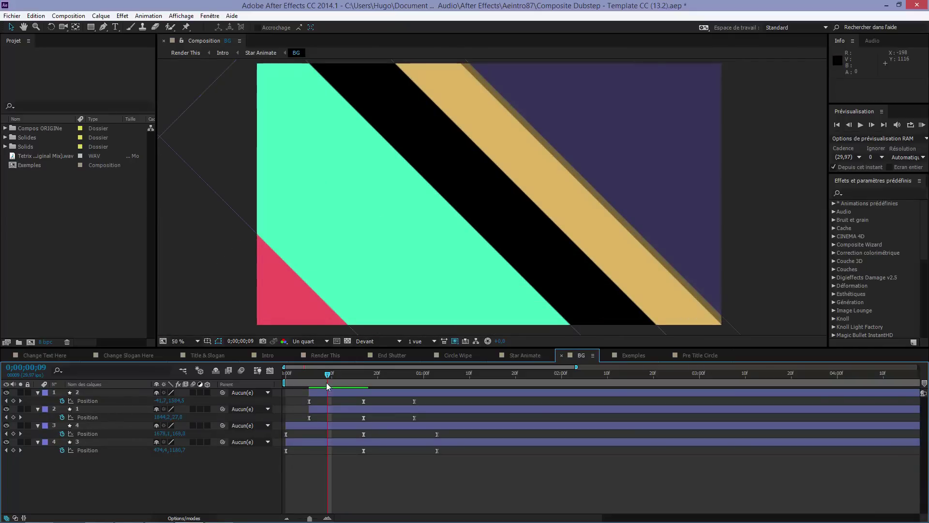
{"action": "left_click_drag", "start_coordinate": [326, 383], "coordinate": [240, 393]}
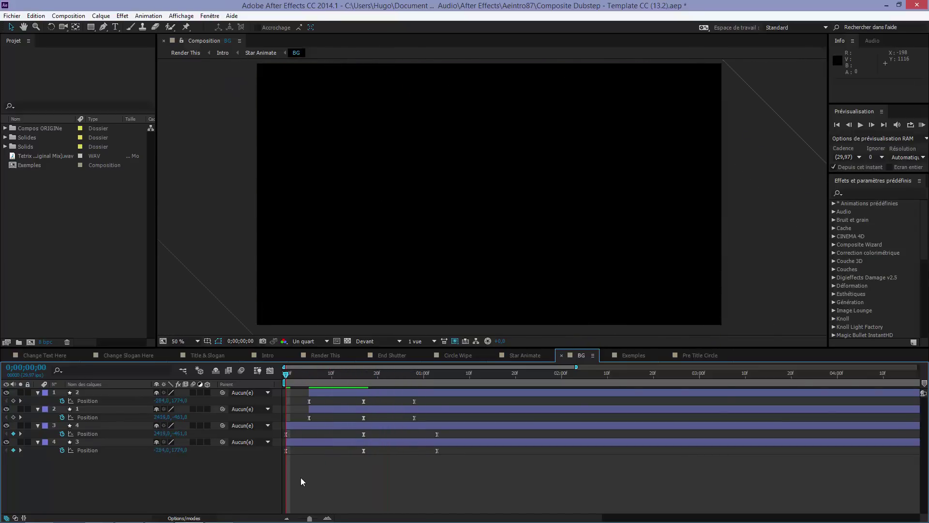
{"action": "left_click_drag", "start_coordinate": [291, 372], "coordinate": [332, 377]}
{"action": "scroll", "coordinate": [590, 212], "scroll_direction": "up", "scroll_amount": 2}
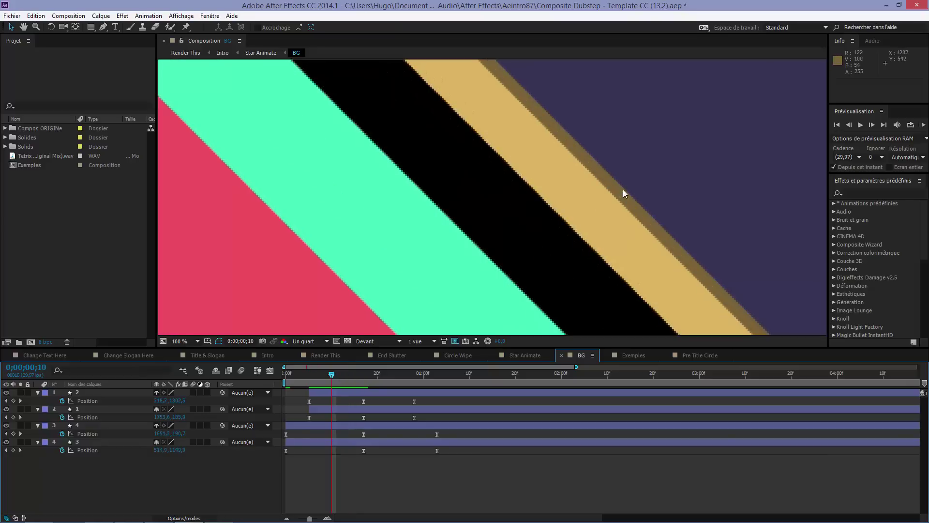
{"action": "scroll", "coordinate": [571, 218], "scroll_direction": "down", "scroll_amount": 4}
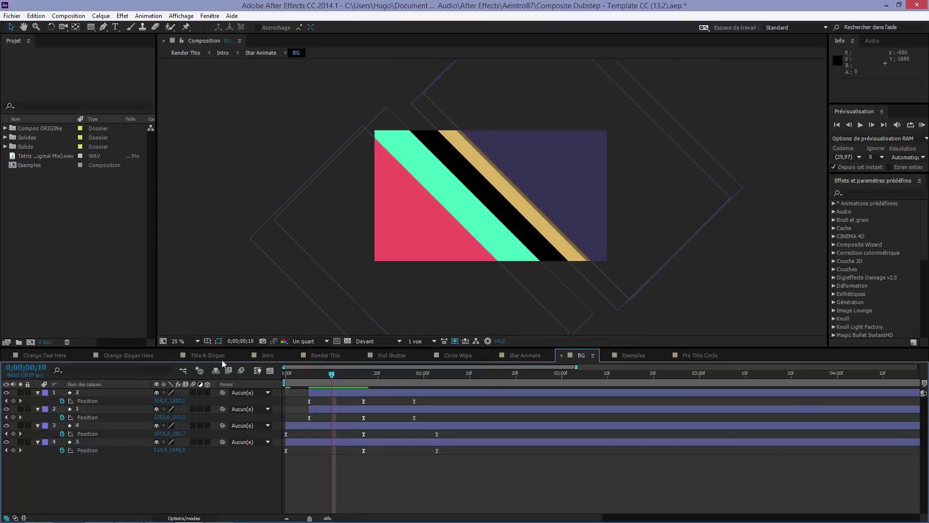
Preview the BG animation from its first frame and follow the pink shape layer's motion up to 0;00;00;26.
{"action": "key", "text": "Home"}
{"action": "key", "text": "KP_0"}
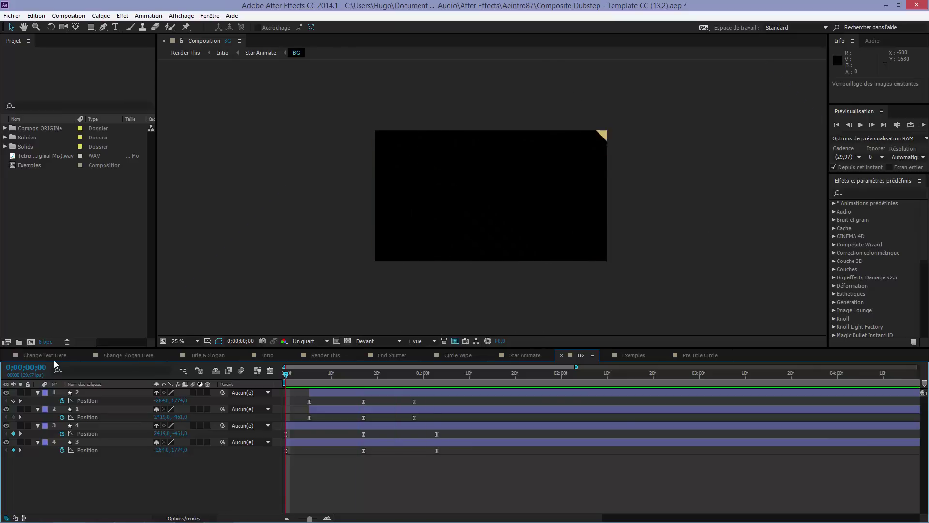
{"action": "key", "text": "space"}
{"action": "left_click_drag", "start_coordinate": [289, 383], "coordinate": [327, 381]}
{"action": "left_click", "coordinate": [361, 210]}
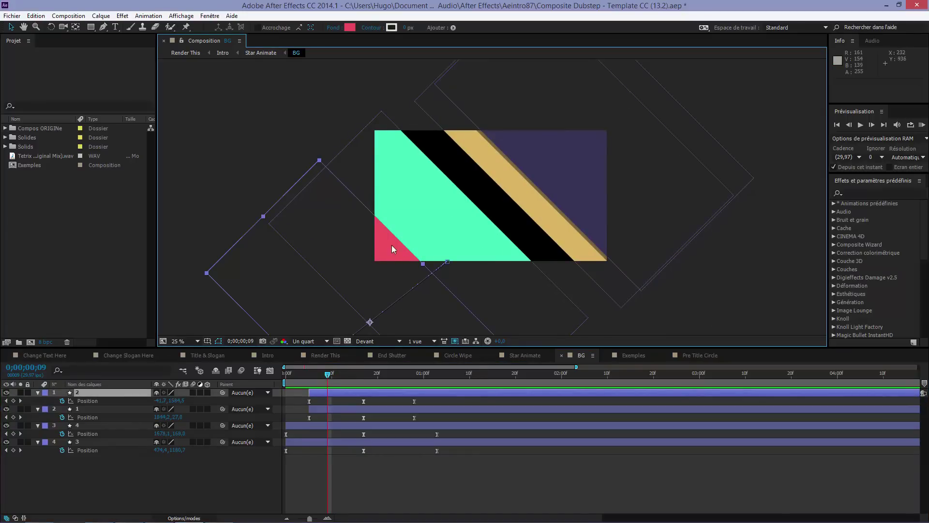
{"action": "left_click_drag", "start_coordinate": [336, 368], "coordinate": [405, 358]}
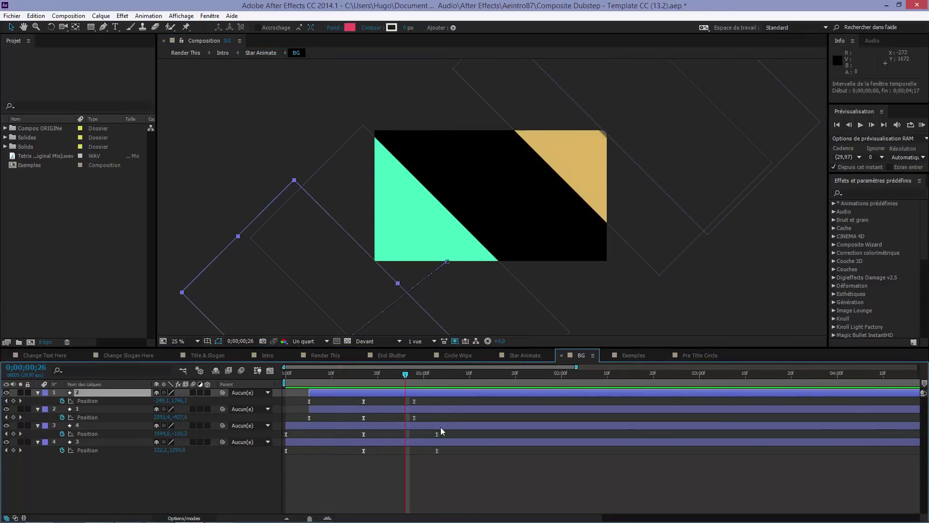
Display the speed graph for the Position keyframes of all four BG layers and return to the first frame.
{"action": "left_click_drag", "start_coordinate": [446, 460], "coordinate": [270, 385]}
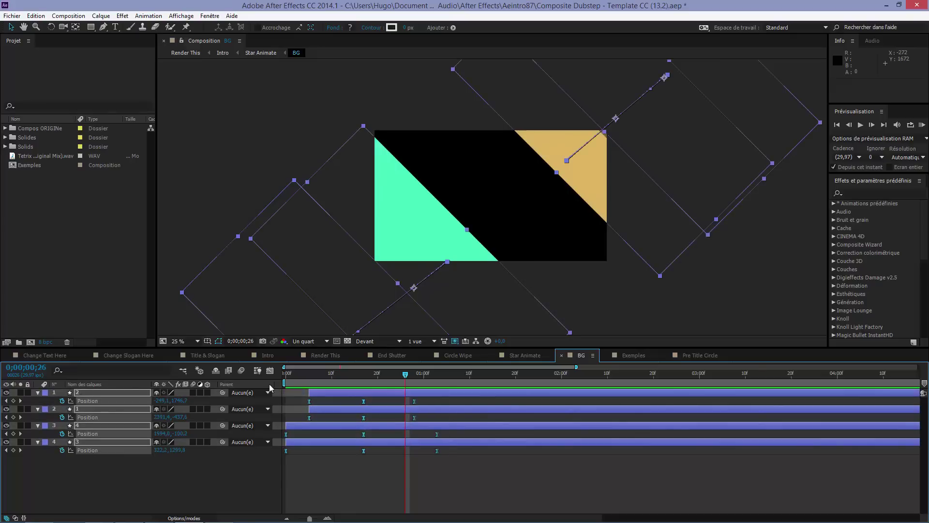
{"action": "left_click", "coordinate": [269, 371]}
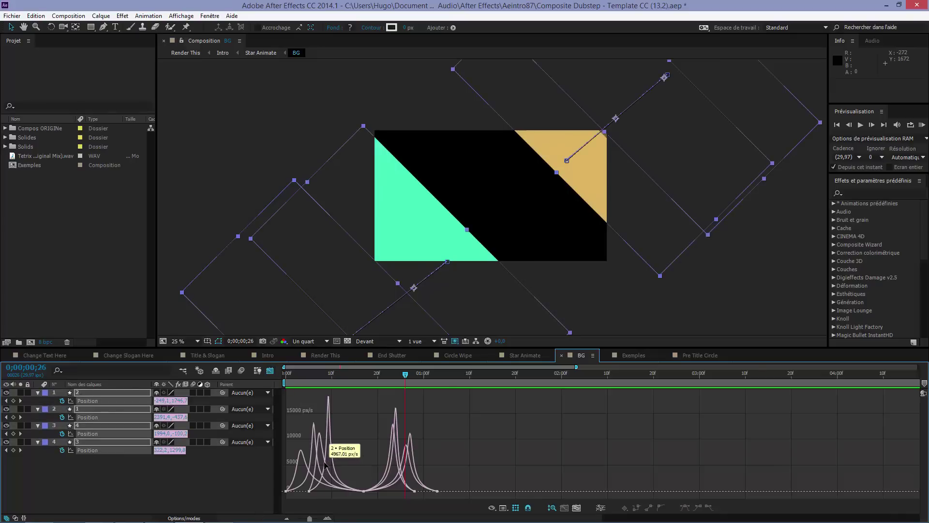
{"action": "left_click", "coordinate": [250, 474]}
{"action": "key", "text": "Home"}
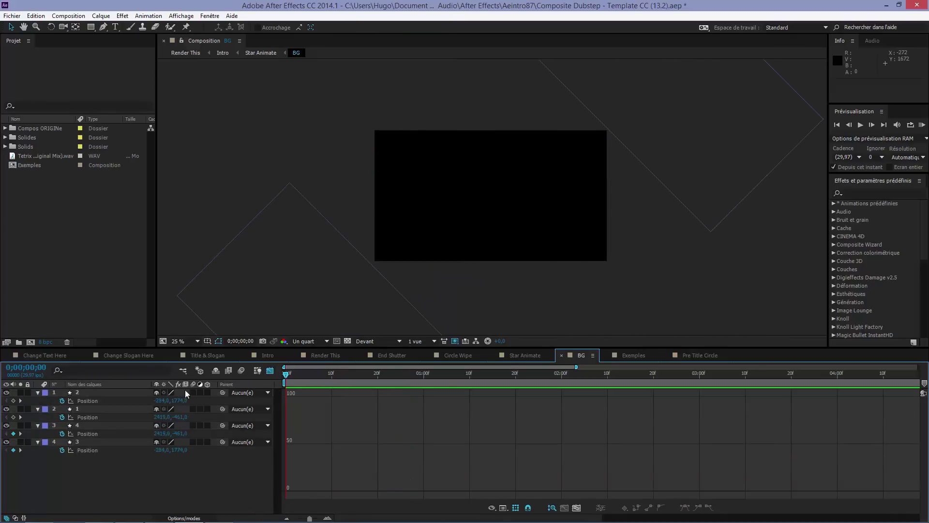
Examine the Position speed curves of layers 3, 4 and 1 individually and close the graph editor.
{"action": "left_click", "coordinate": [103, 453]}
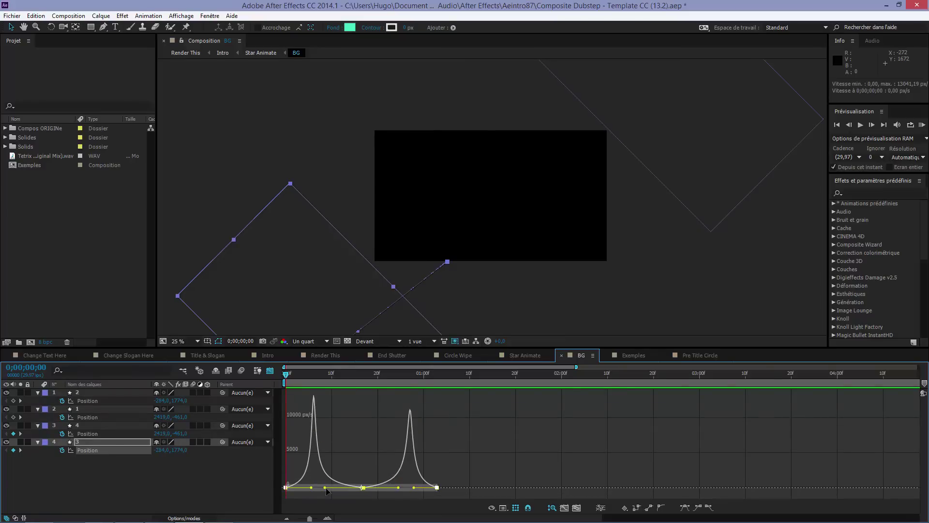
{"action": "left_click", "coordinate": [100, 433]}
{"action": "left_click", "coordinate": [96, 419]}
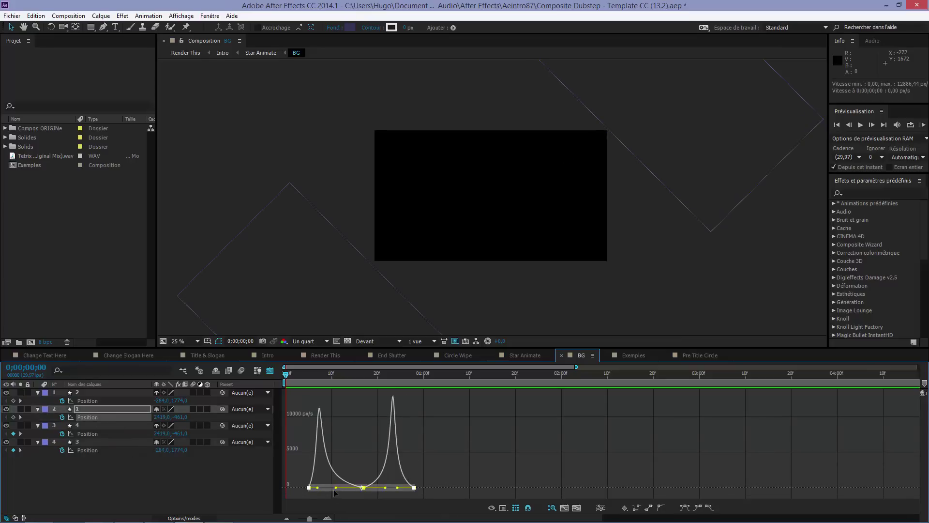
{"action": "left_click_drag", "start_coordinate": [334, 489], "coordinate": [331, 488]}
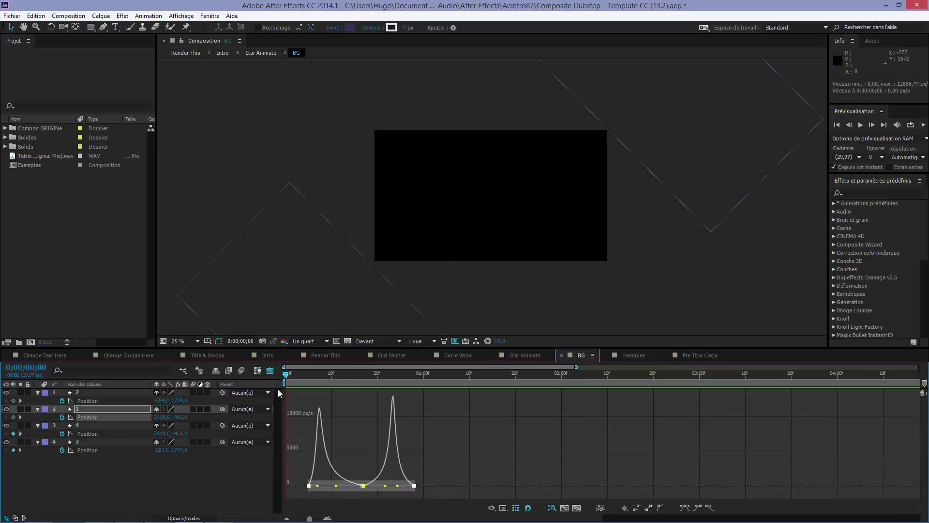
{"action": "left_click", "coordinate": [270, 370]}
Return to the Star Animate composition and move the playhead to 0;00;00;05.
{"action": "left_click_drag", "start_coordinate": [304, 375], "coordinate": [356, 376]}
{"action": "left_click", "coordinate": [286, 356]}
{"action": "left_click", "coordinate": [674, 357]}
{"action": "left_click", "coordinate": [626, 356]}
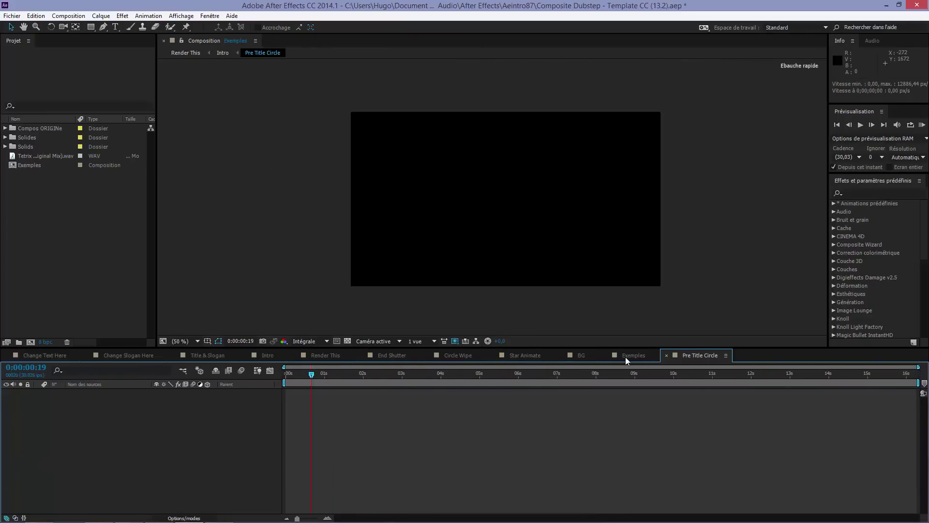
{"action": "left_click", "coordinate": [514, 356]}
{"action": "left_click_drag", "start_coordinate": [375, 381], "coordinate": [309, 385]}
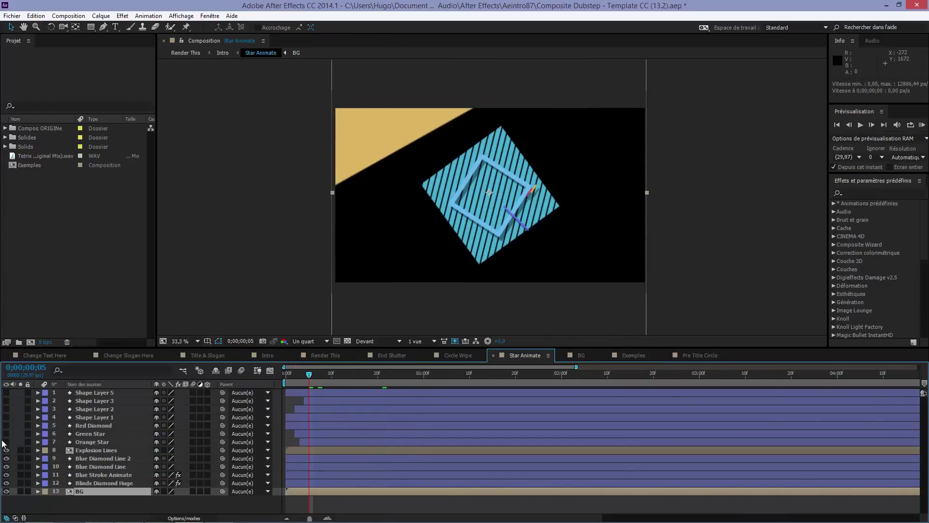
Reshow the hidden shape, diamond and star layers in Star Animate and hide the BG layer.
{"action": "left_click_drag", "start_coordinate": [5, 442], "coordinate": [6, 392]}
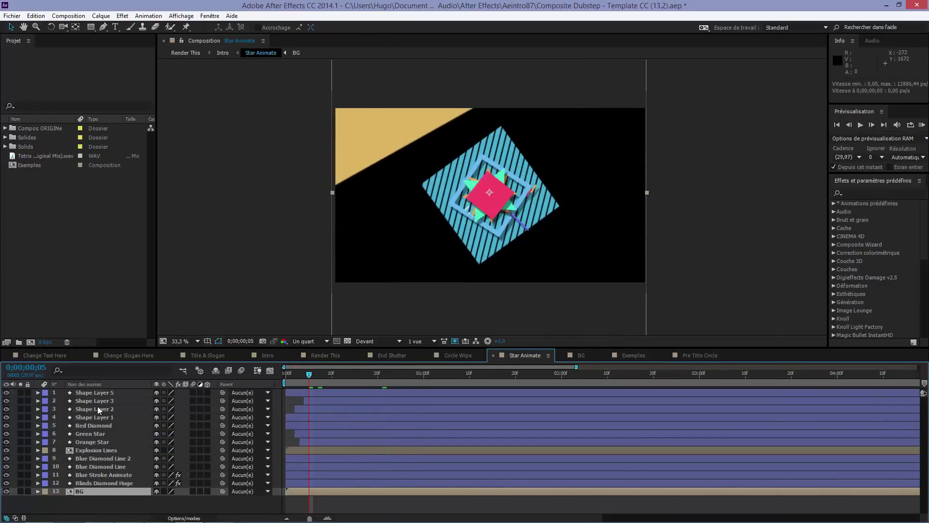
{"action": "left_click", "coordinate": [6, 491]}
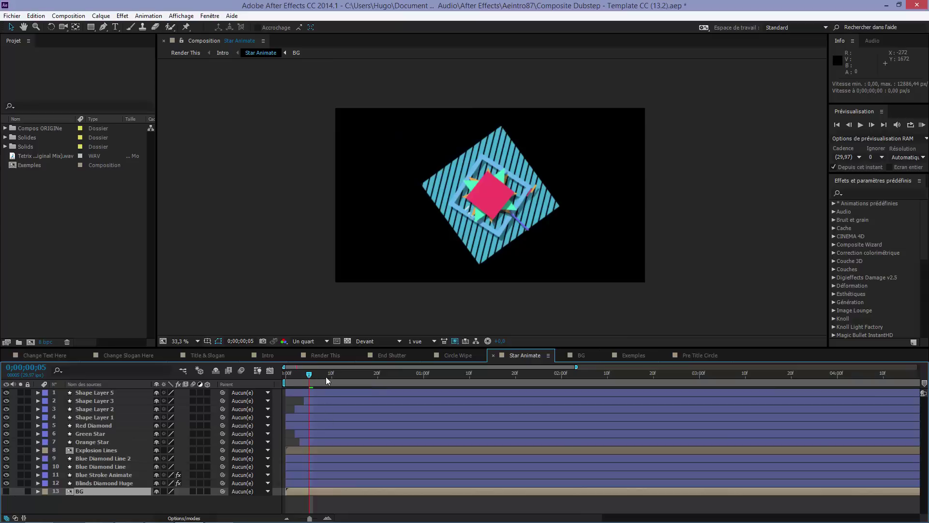
Inspect the star animation's opening frames from the first frame and move the playhead to 0;00;00;07.
{"action": "left_click_drag", "start_coordinate": [326, 377], "coordinate": [278, 387]}
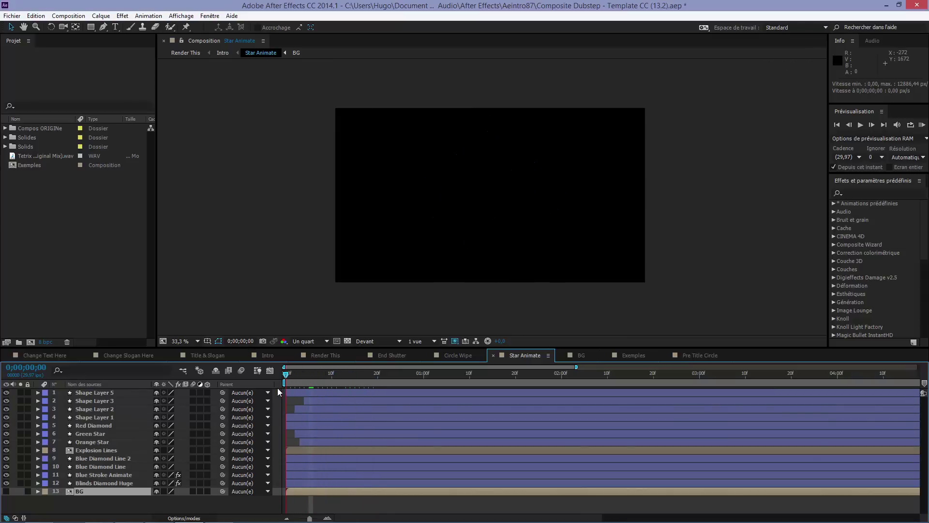
{"action": "key", "text": "Page_Down"}
{"action": "key", "text": "slash"}
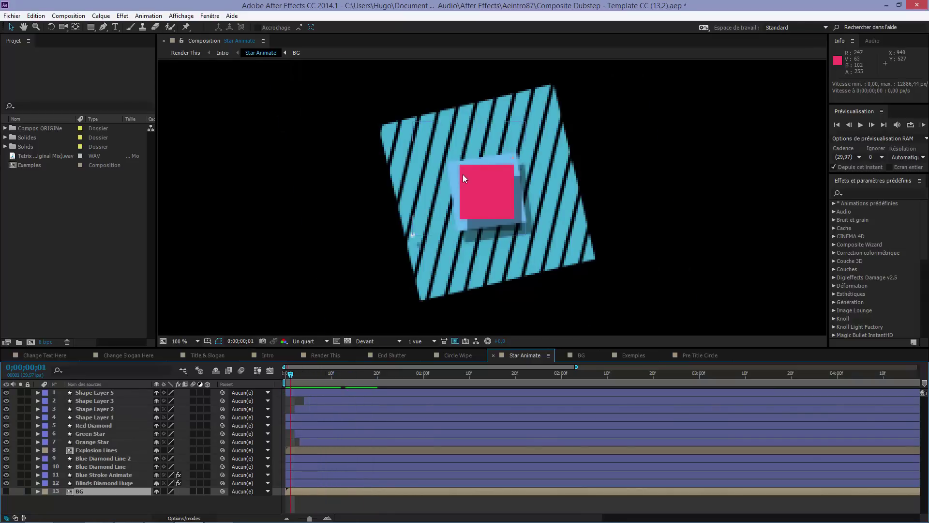
{"action": "key", "text": "comma"}
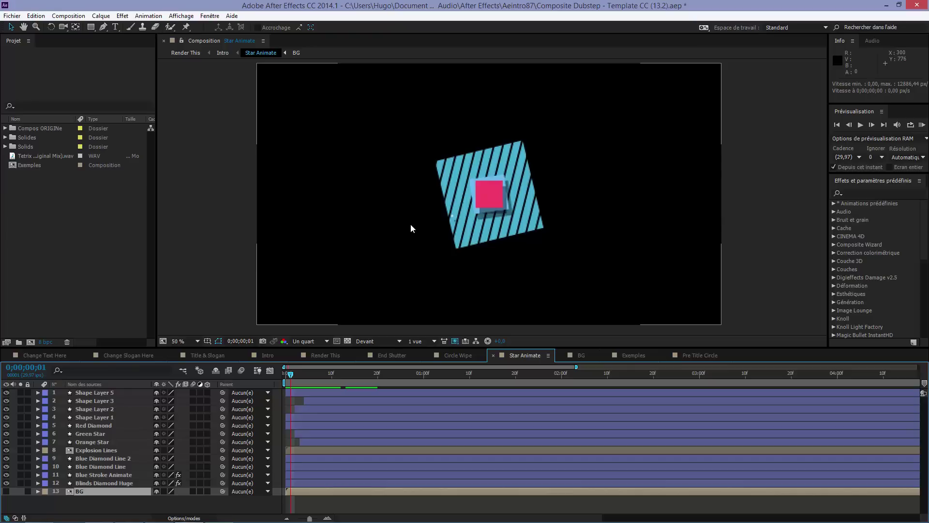
{"action": "left_click_drag", "start_coordinate": [291, 374], "coordinate": [318, 373]}
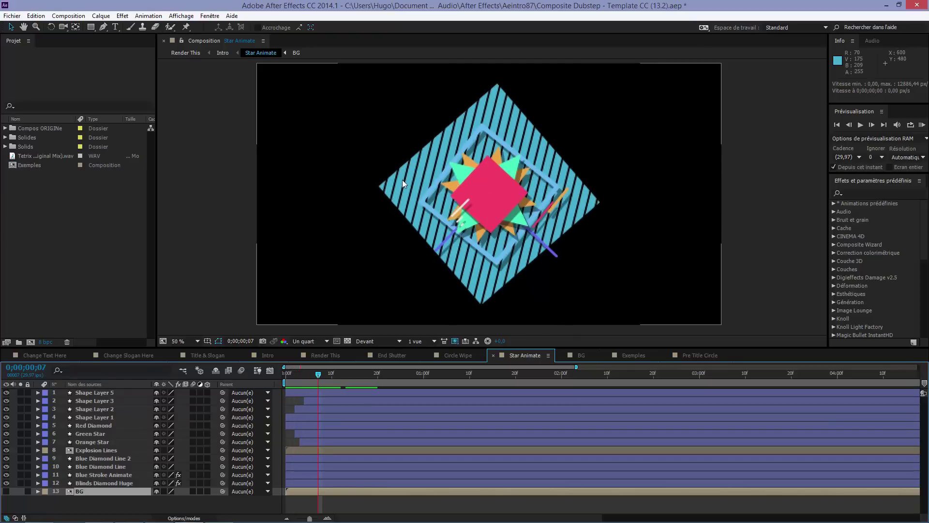
Hide and reshow the Blinds Diamond Huge layer to identify its part of the design.
{"action": "left_click", "coordinate": [112, 475]}
{"action": "left_click", "coordinate": [112, 482]}
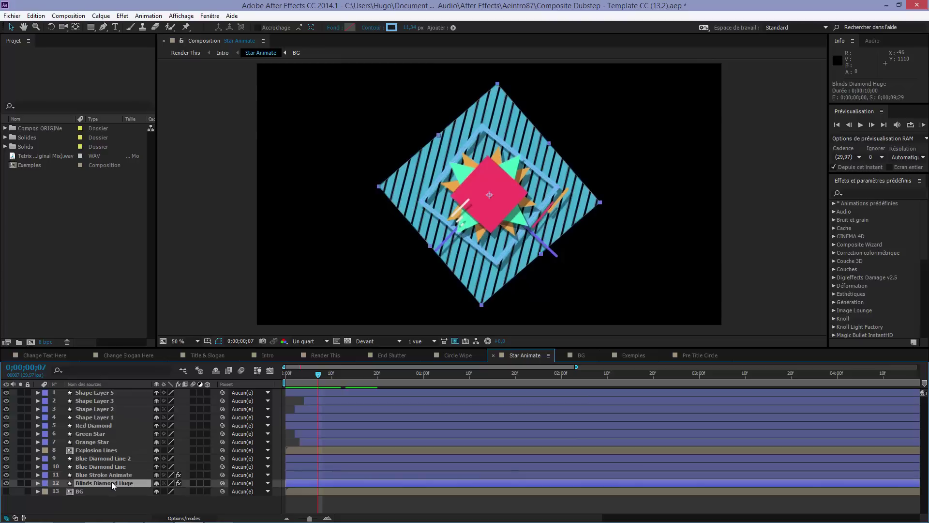
{"action": "left_click", "coordinate": [7, 482]}
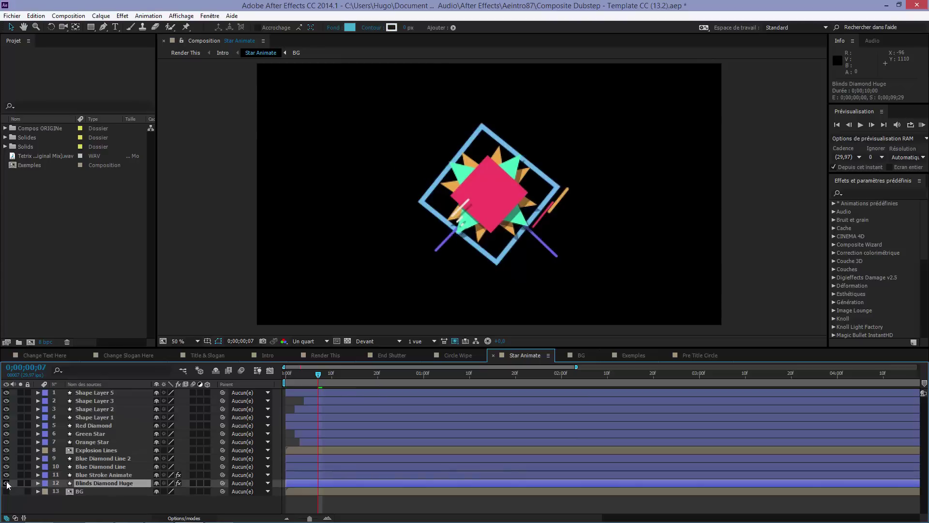
{"action": "left_click", "coordinate": [7, 482]}
Expand the Store vénitien effect on the Blinds Diamond Huge layer and set its Pourcentage to 30%.
{"action": "key", "text": "u"}
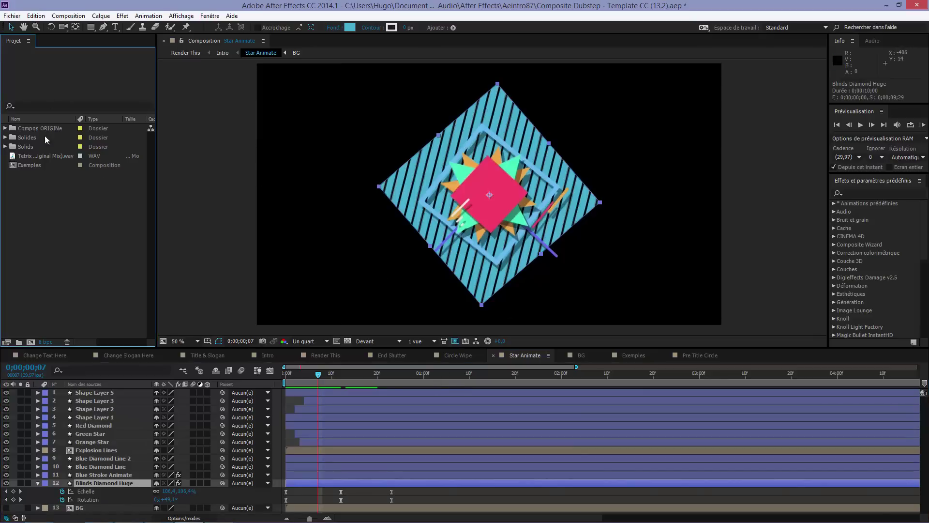
{"action": "right_click", "coordinate": [135, 482]}
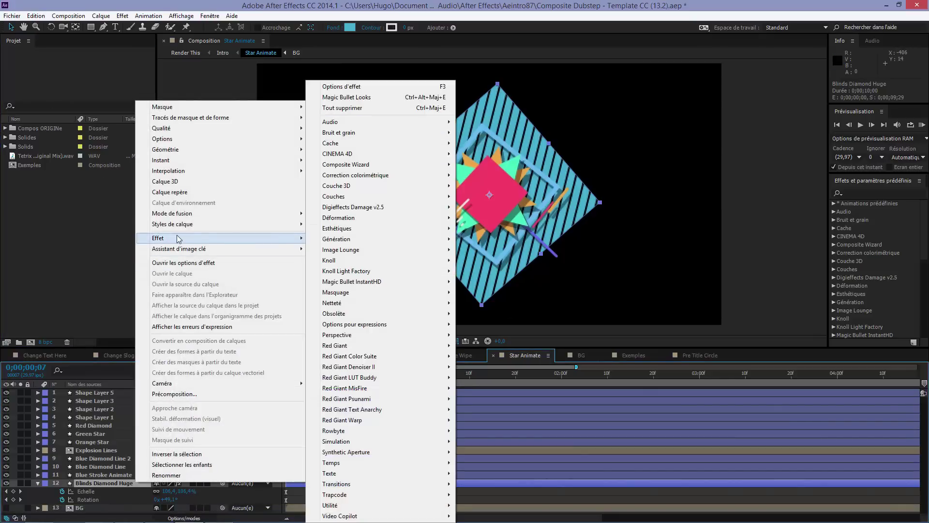
{"action": "left_click", "coordinate": [37, 483]}
{"action": "left_click", "coordinate": [37, 483]}
{"action": "left_click", "coordinate": [37, 483]}
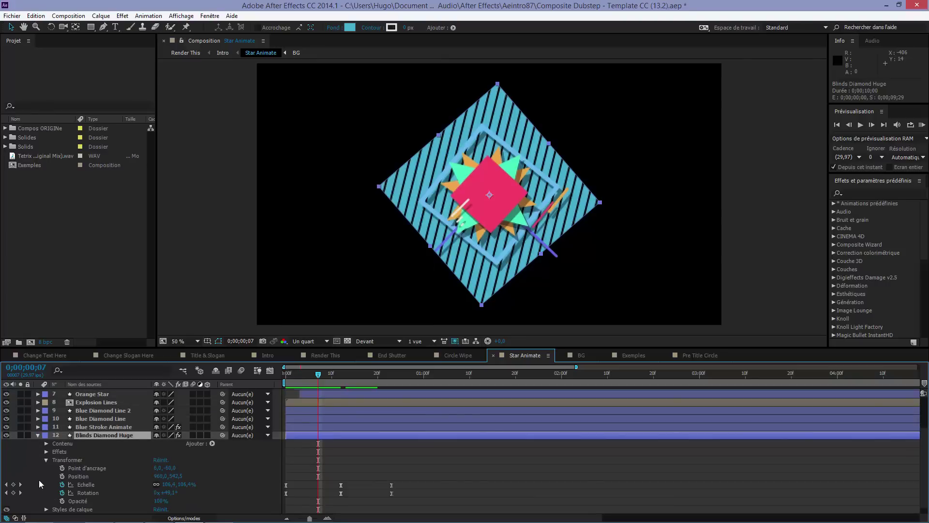
{"action": "left_click", "coordinate": [47, 460]}
{"action": "left_click", "coordinate": [46, 484]}
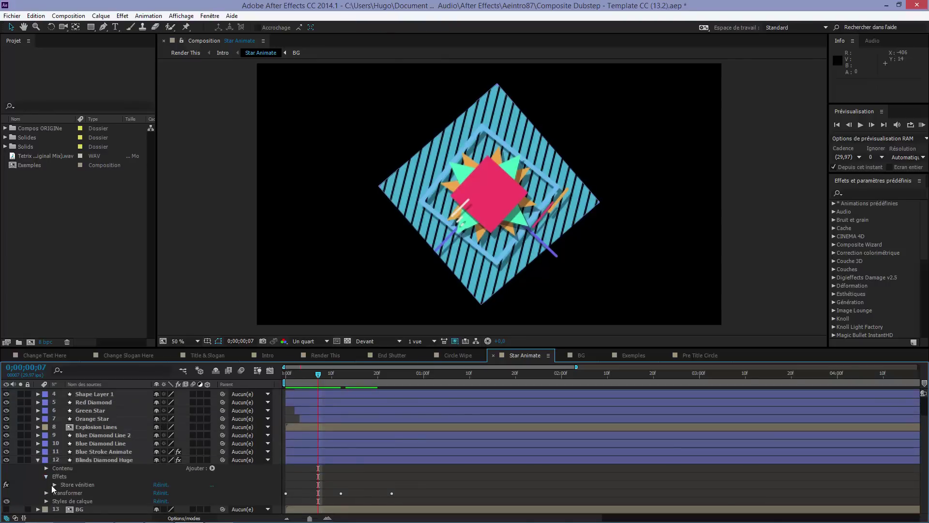
{"action": "left_click", "coordinate": [52, 485]}
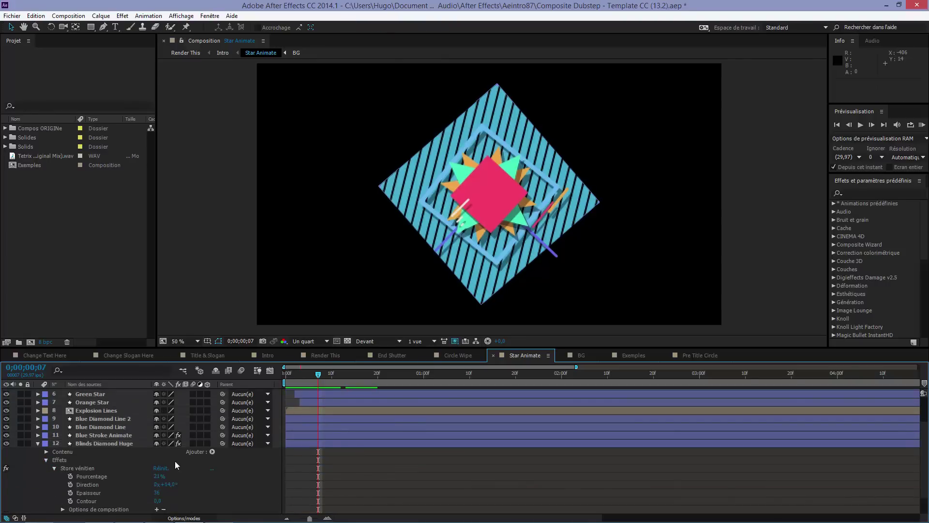
{"action": "mouse_move", "coordinate": [159, 477]}
{"action": "left_mouse_down"}
{"action": "mouse_move", "coordinate": [189, 477]}
{"action": "mouse_move", "coordinate": [170, 465]}
{"action": "mouse_move", "coordinate": [121, 466]}
{"action": "mouse_move", "coordinate": [186, 465]}
{"action": "mouse_move", "coordinate": [160, 466]}
{"action": "left_mouse_up"}
{"action": "left_click", "coordinate": [388, 507]}
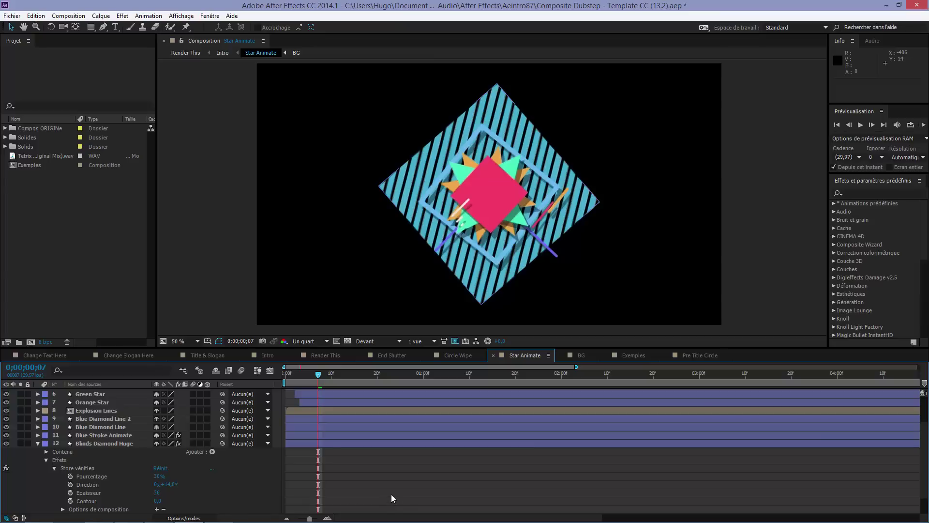
Inspect the striped diamond closely at 0;00;00;04 and collapse the Blinds Diamond Huge layer's properties.
{"action": "mouse_move", "coordinate": [318, 377]}
{"action": "left_mouse_down"}
{"action": "mouse_move", "coordinate": [268, 384]}
{"action": "mouse_move", "coordinate": [406, 397]}
{"action": "mouse_move", "coordinate": [280, 393]}
{"action": "mouse_move", "coordinate": [305, 389]}
{"action": "left_mouse_up"}
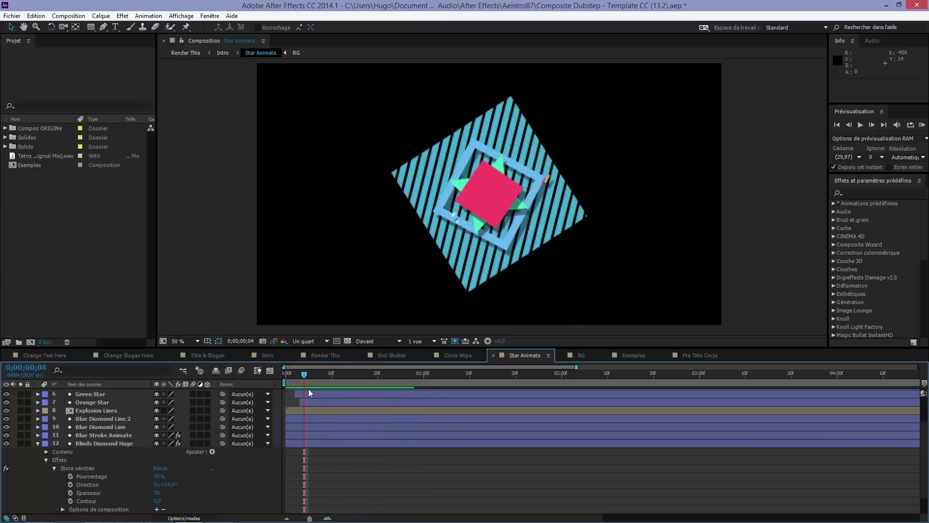
{"action": "key", "text": "period"}
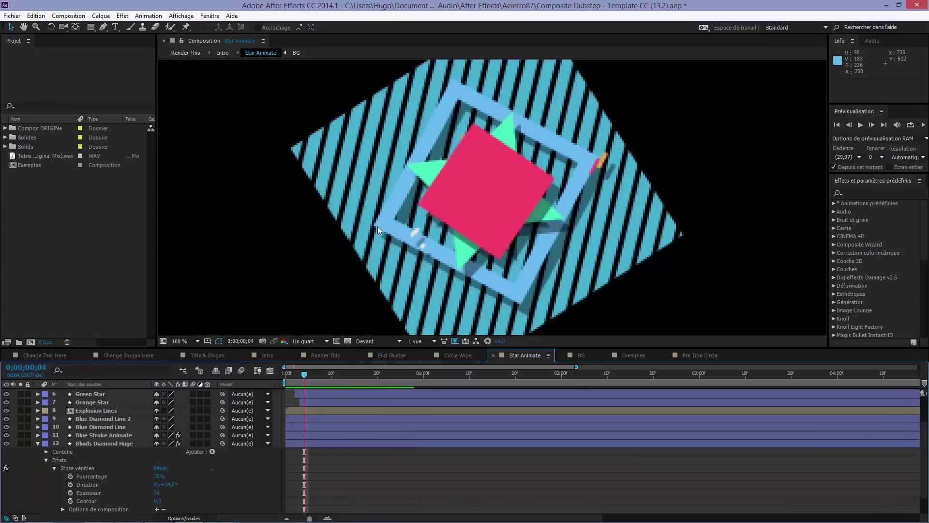
{"action": "left_click", "coordinate": [42, 446]}
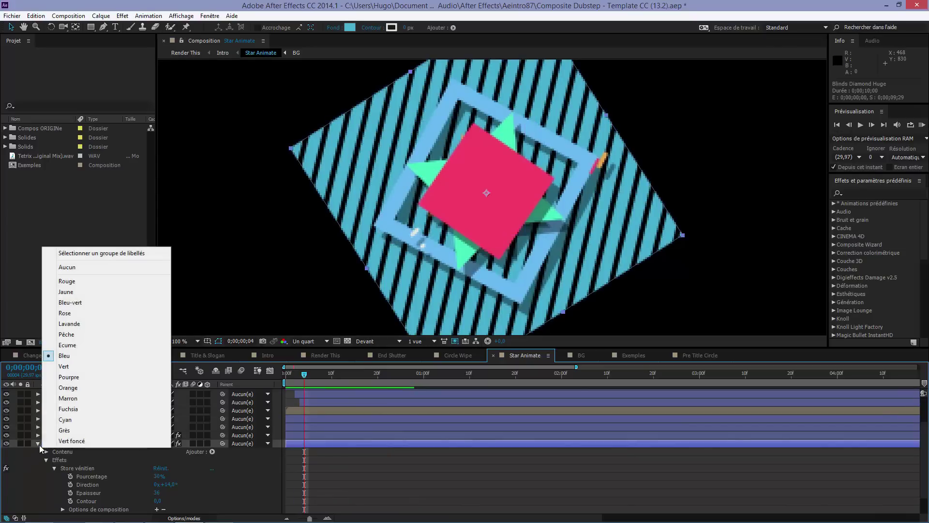
{"action": "key", "text": "Escape"}
{"action": "left_click", "coordinate": [38, 442]}
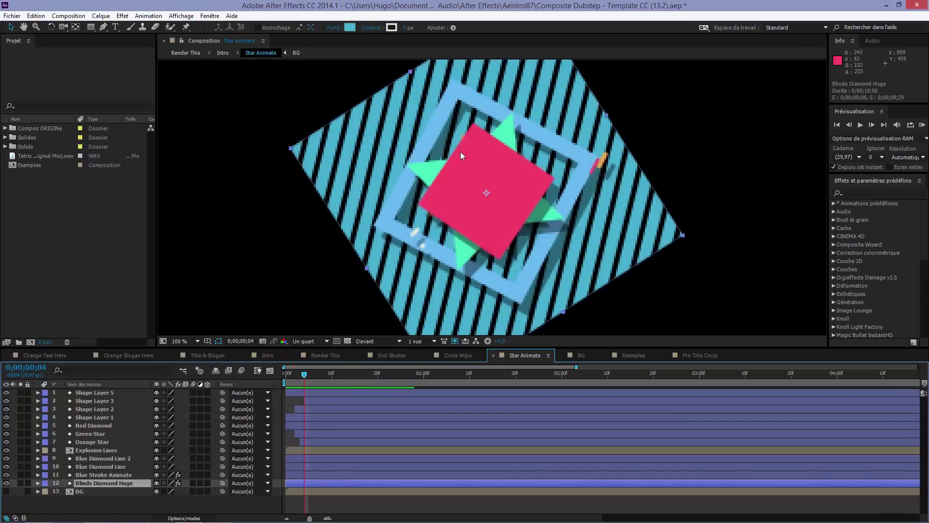
Open the Exemples composition, draw an unfilled five-pointed star with a 12 px white outline and move it near the centre.
{"action": "left_click_drag", "start_coordinate": [639, 357], "coordinate": [700, 357]}
{"action": "right_click", "coordinate": [448, 453]}
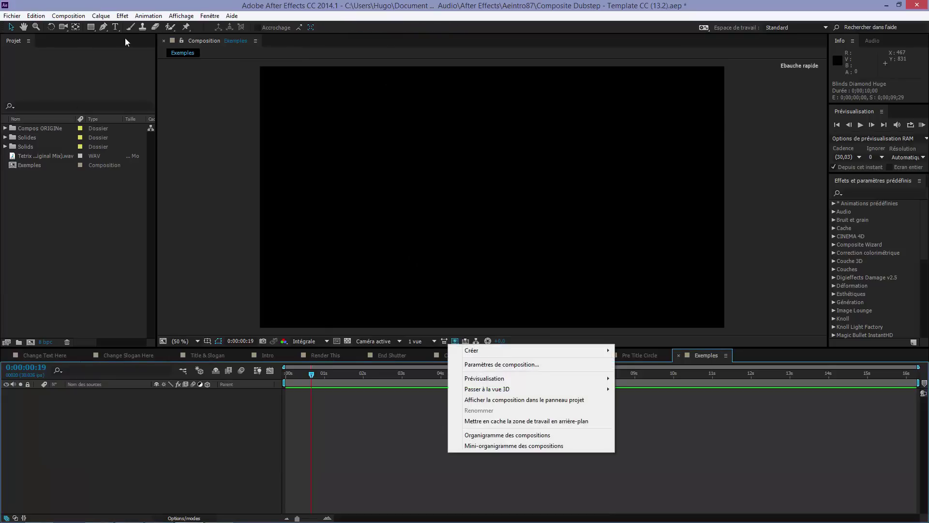
{"action": "left_click_drag", "start_coordinate": [94, 26], "coordinate": [128, 65]}
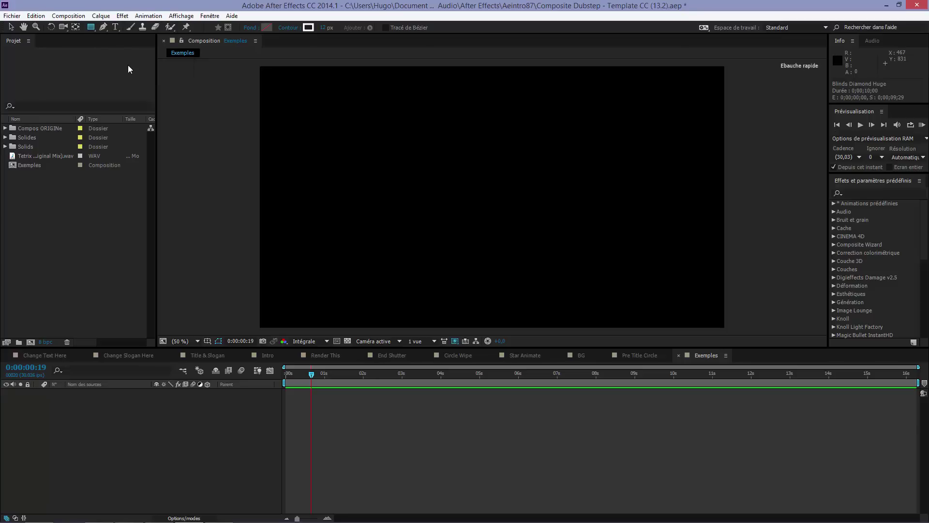
{"action": "left_click_drag", "start_coordinate": [402, 147], "coordinate": [477, 179]}
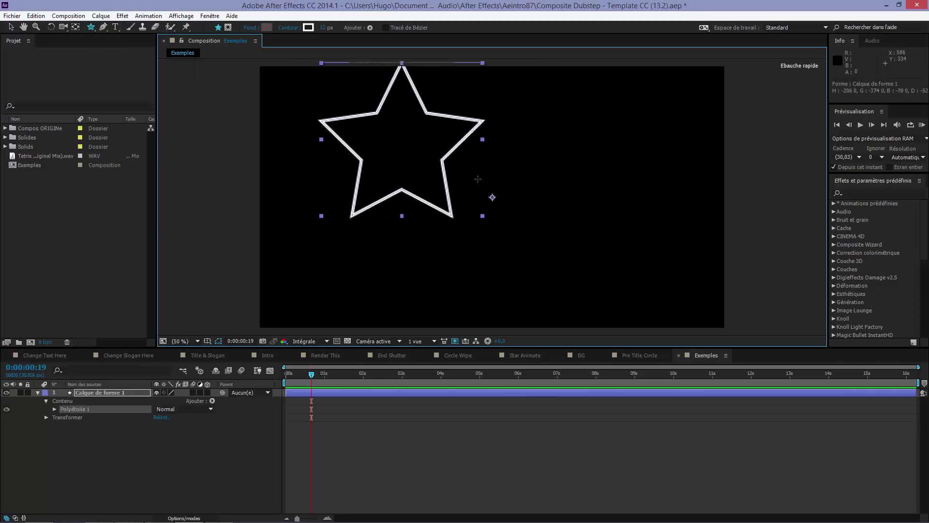
{"action": "key", "text": "v"}
{"action": "left_click_drag", "start_coordinate": [393, 183], "coordinate": [488, 234]}
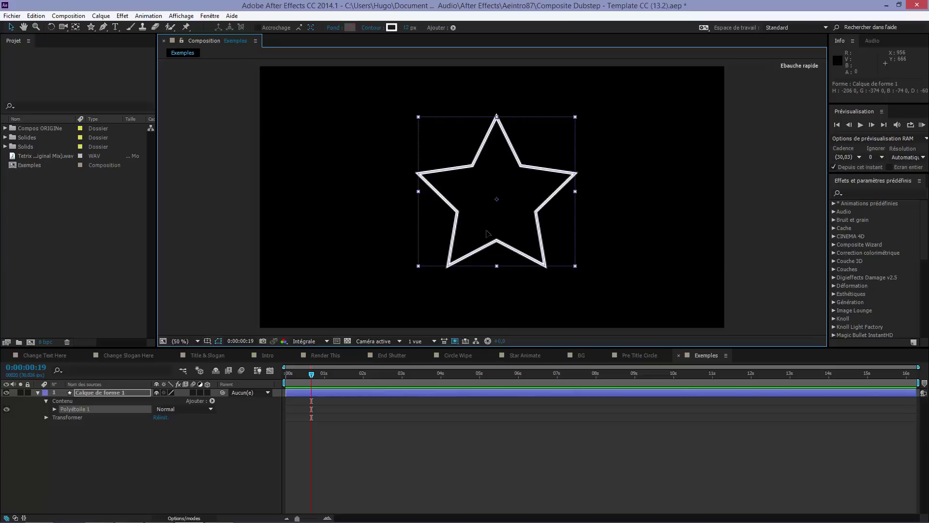
Expand the path properties (Tracé polyétoile 1) of the star shape and leave its stroke properties collapsed.
{"action": "left_click", "coordinate": [54, 409]}
{"action": "left_click", "coordinate": [63, 426]}
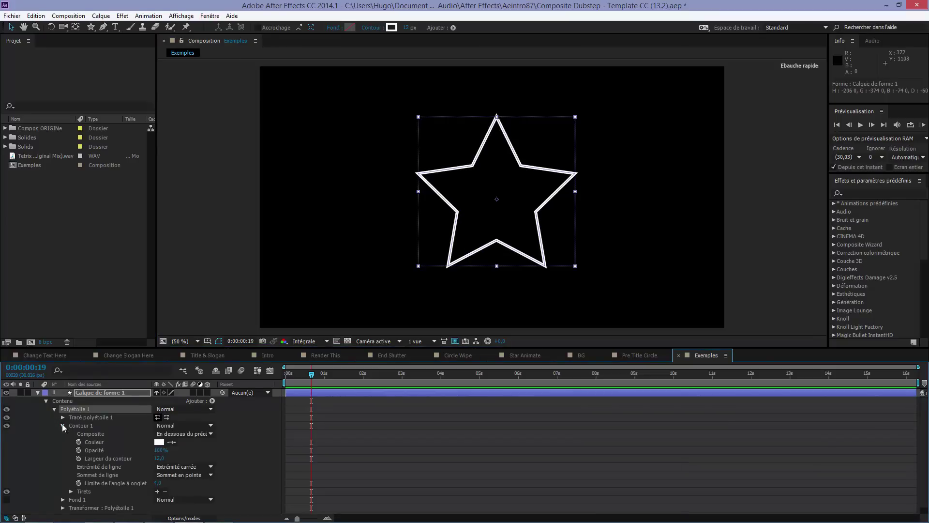
{"action": "left_click", "coordinate": [62, 424]}
{"action": "left_click", "coordinate": [63, 418]}
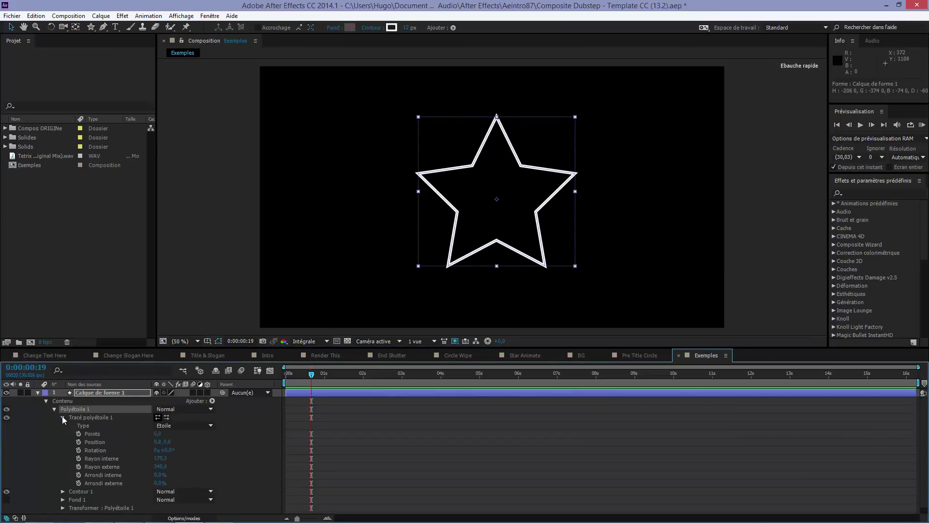
Try 3 and 4 for the star's Points value and set it back to 5.
{"action": "mouse_move", "coordinate": [157, 433]}
{"action": "left_mouse_down"}
{"action": "mouse_move", "coordinate": [144, 434]}
{"action": "mouse_move", "coordinate": [212, 438]}
{"action": "mouse_move", "coordinate": [159, 438]}
{"action": "left_mouse_up"}
{"action": "left_click", "coordinate": [160, 433]}
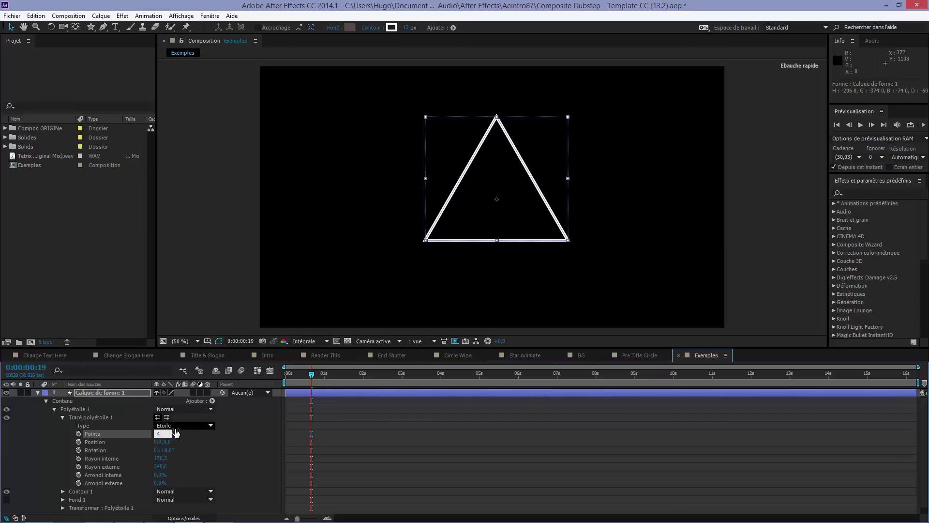
{"action": "type", "text": "4"}
{"action": "key", "text": "Return"}
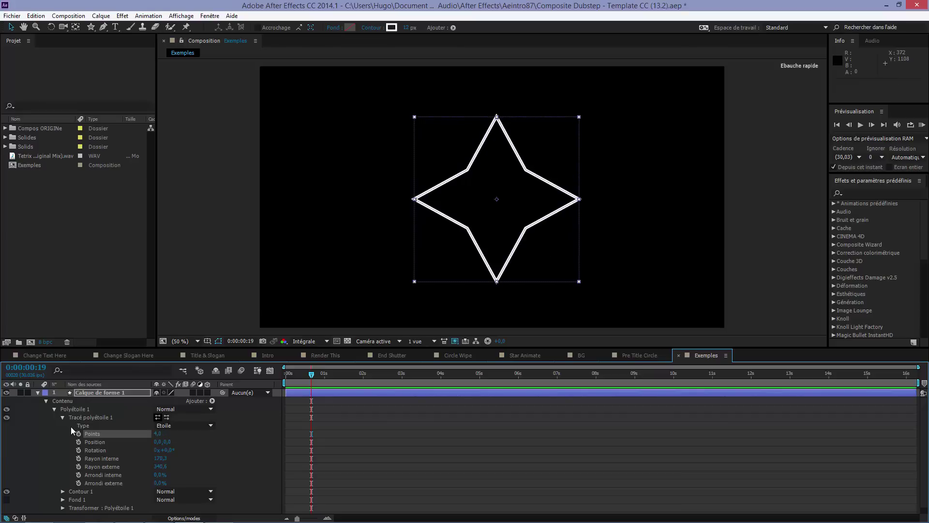
{"action": "left_click", "coordinate": [157, 433]}
{"action": "type", "text": "5"}
{"action": "key", "text": "Return"}
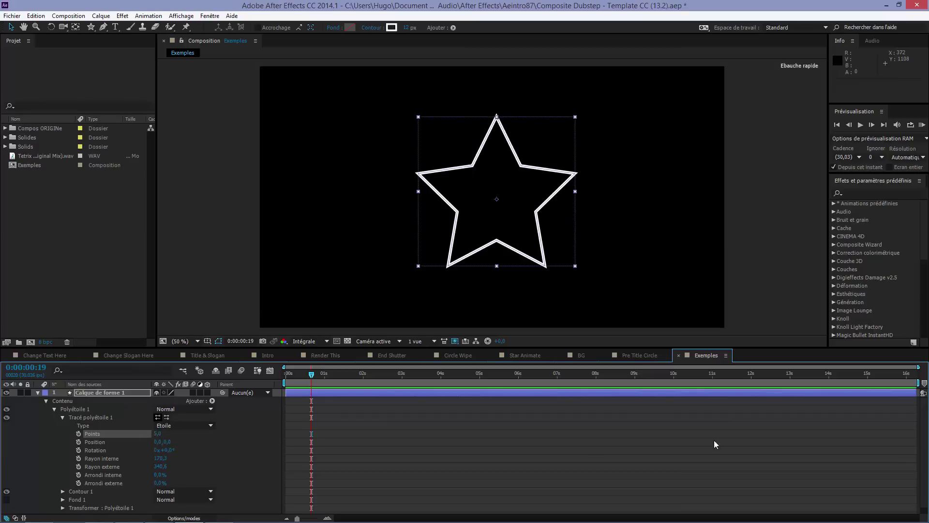
Return to the Star Animate composition and step through the animation frame by frame up to 0;00;00;10.
{"action": "left_click", "coordinate": [637, 353]}
{"action": "left_click", "coordinate": [578, 354]}
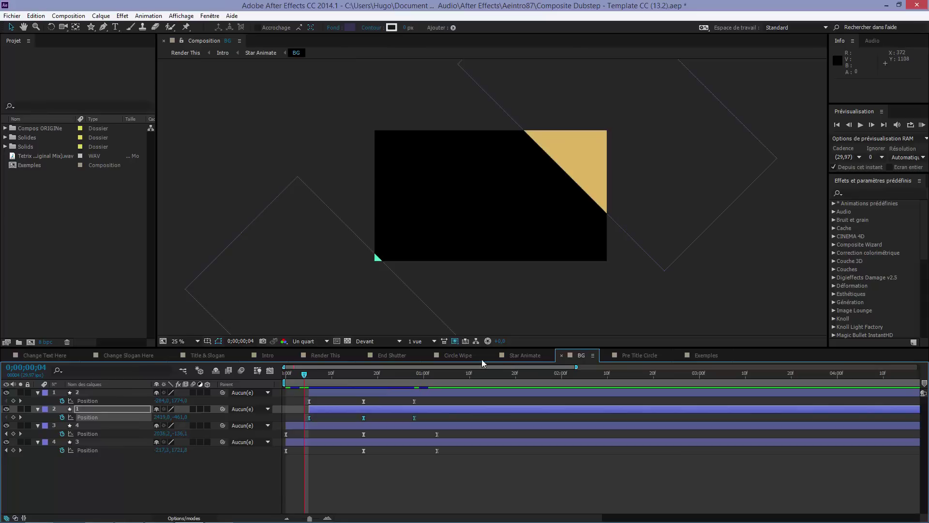
{"action": "left_click", "coordinate": [503, 354]}
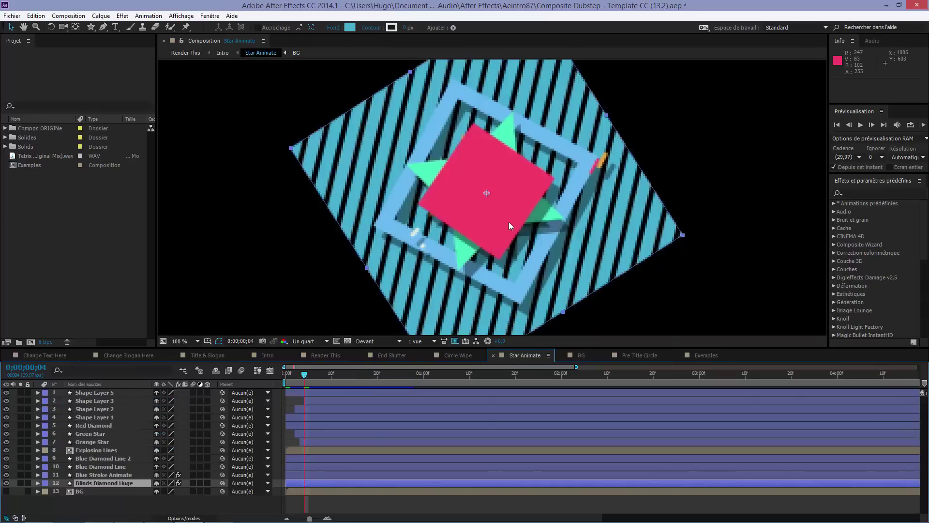
{"action": "key", "text": "Page_Down"}
{"action": "key", "text": "Page_Down"}
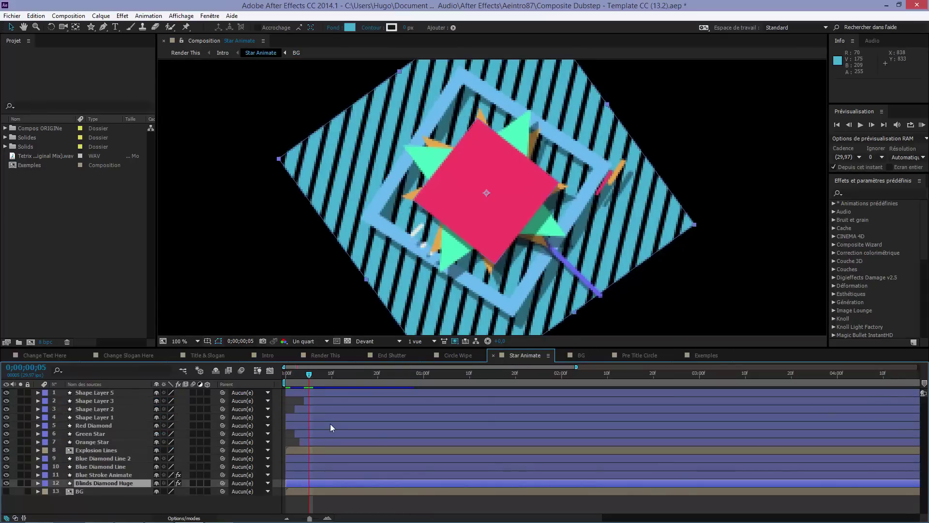
{"action": "key", "text": "Page_Down"}
{"action": "key", "text": "Page_Down"}
{"action": "key", "text": "Page_Down"}
{"action": "key", "text": "Page_Down"}
{"action": "key", "text": "Page_Down"}
{"action": "key", "text": "Page_Down"}
{"action": "key", "text": "Page_Down"}
{"action": "key", "text": "Page_Down"}
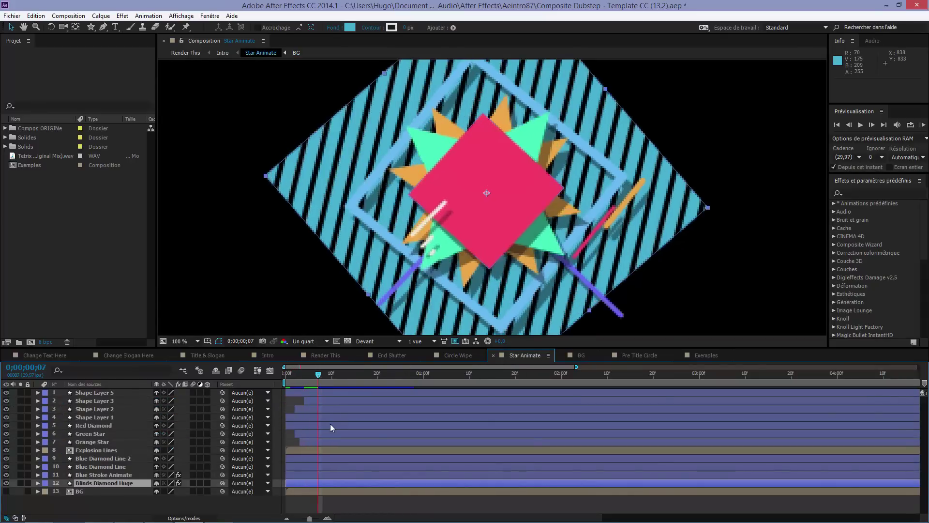
{"action": "key", "text": "Page_Up"}
{"action": "key", "text": "Page_Up"}
{"action": "key", "text": "Page_Up"}
{"action": "key", "text": "Page_Up"}
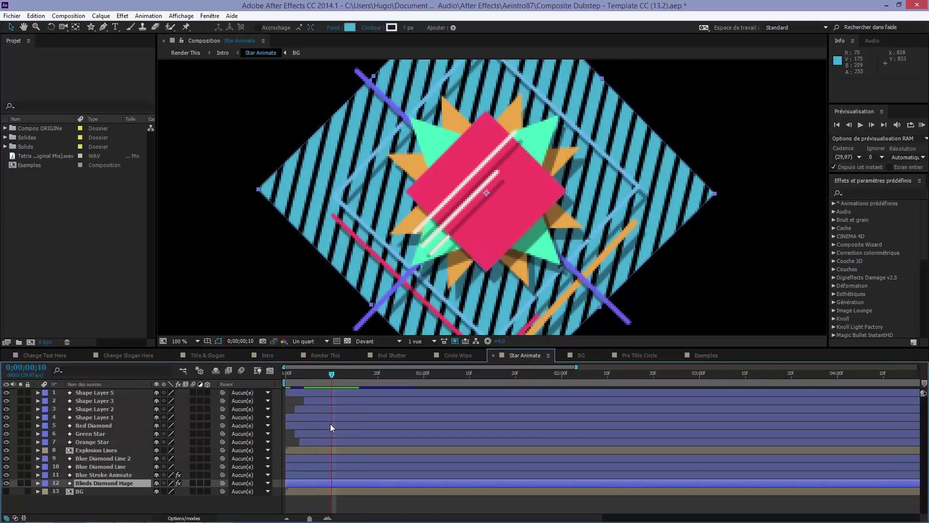
Examine the lines and shadows over the diamond and star up close, advancing the playhead to 0;00;00;12 and 0;00;00;13.
{"action": "key", "text": "period"}
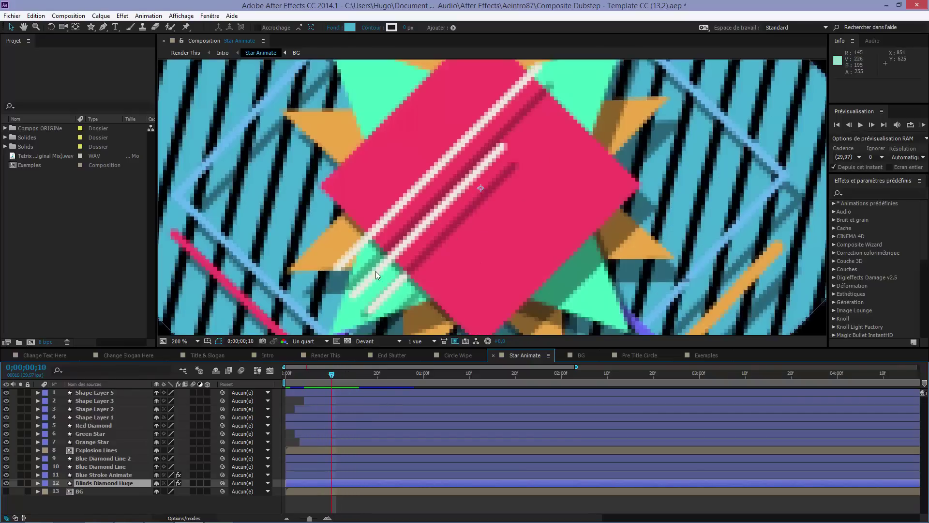
{"action": "mouse_move", "coordinate": [333, 377]}
{"action": "left_mouse_down"}
{"action": "mouse_move", "coordinate": [358, 379]}
{"action": "mouse_move", "coordinate": [321, 377]}
{"action": "mouse_move", "coordinate": [340, 377]}
{"action": "left_mouse_up"}
{"action": "key", "text": "comma"}
{"action": "key", "text": "comma"}
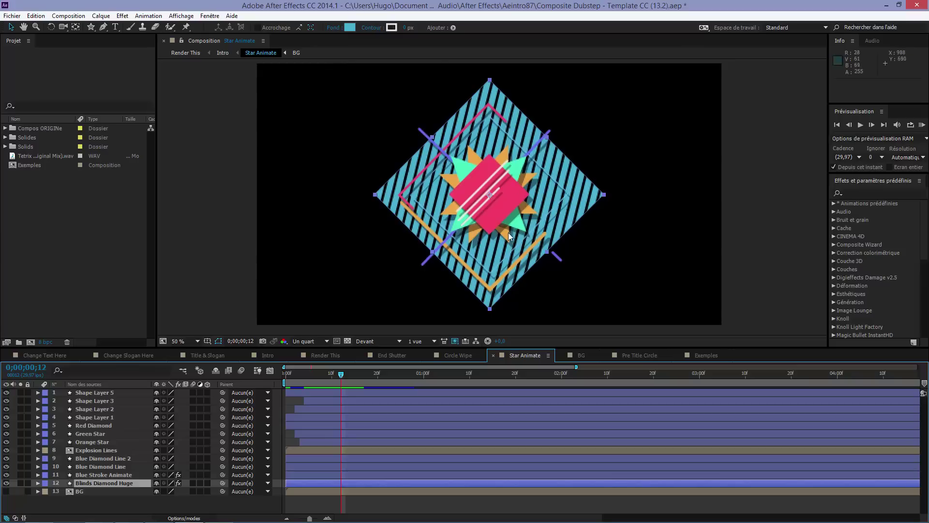
{"action": "key", "text": "period"}
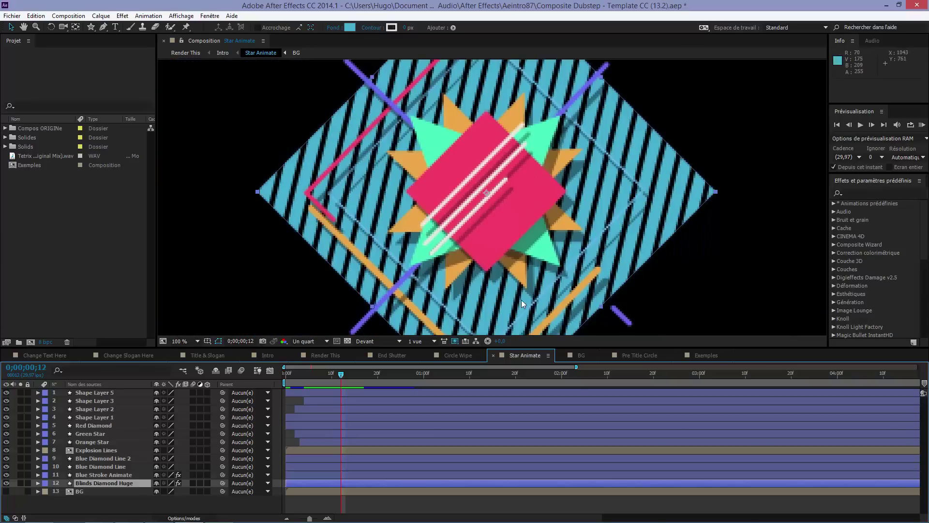
{"action": "key", "text": "comma"}
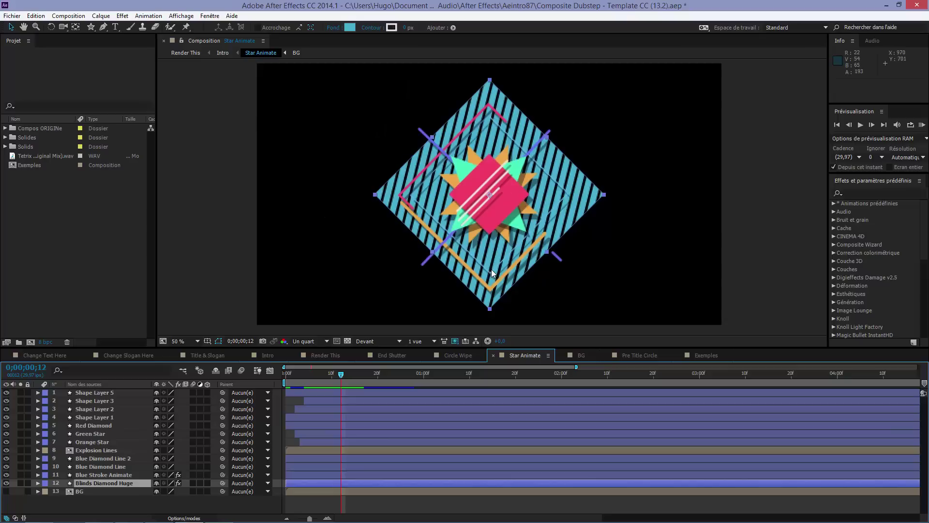
{"action": "mouse_move", "coordinate": [341, 375]}
{"action": "left_mouse_down"}
{"action": "mouse_move", "coordinate": [402, 377]}
{"action": "mouse_move", "coordinate": [281, 384]}
{"action": "mouse_move", "coordinate": [342, 380]}
{"action": "mouse_move", "coordinate": [361, 361]}
{"action": "mouse_move", "coordinate": [378, 375]}
{"action": "mouse_move", "coordinate": [269, 369]}
{"action": "mouse_move", "coordinate": [347, 372]}
{"action": "left_mouse_up"}
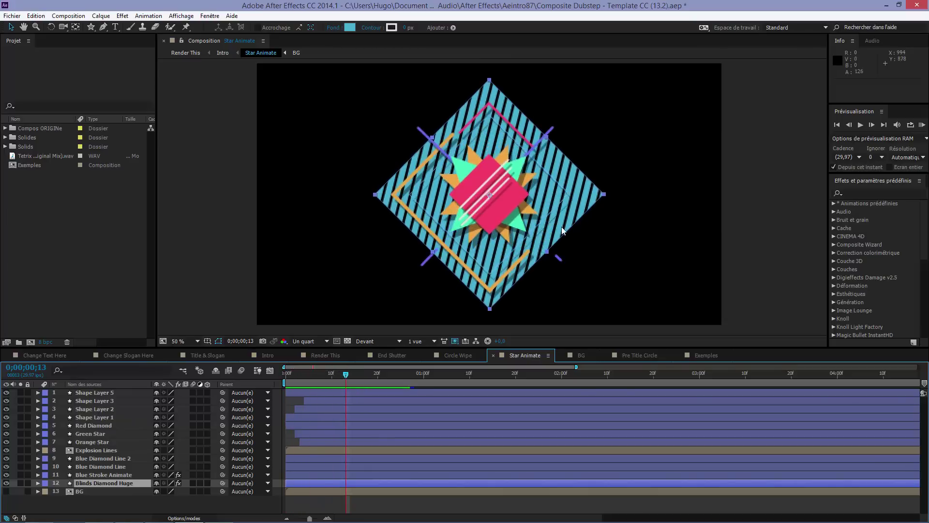
Open the Exemples composition and delete the example content left in its timeline.
{"action": "scroll", "coordinate": [471, 185], "scroll_direction": "up", "scroll_amount": 1}
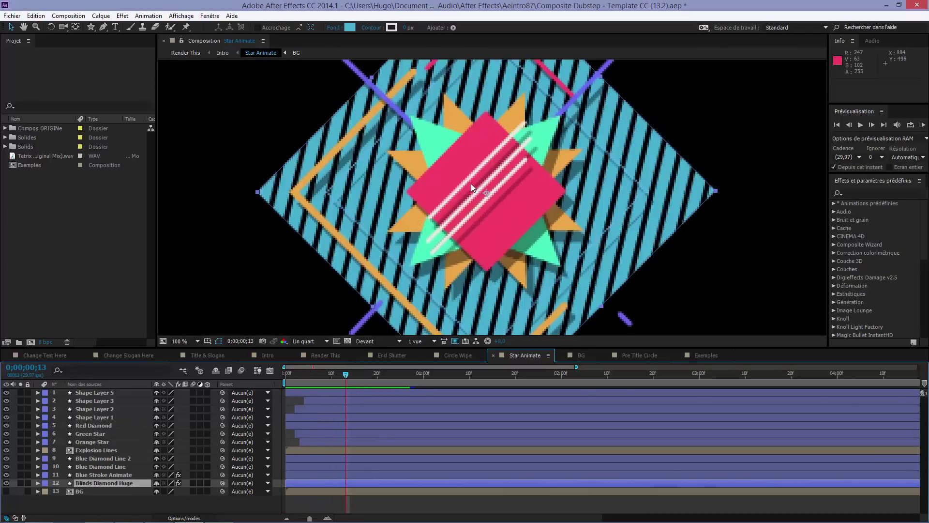
{"action": "left_click", "coordinate": [708, 355]}
{"action": "left_click", "coordinate": [352, 396]}
{"action": "key", "text": "Delete"}
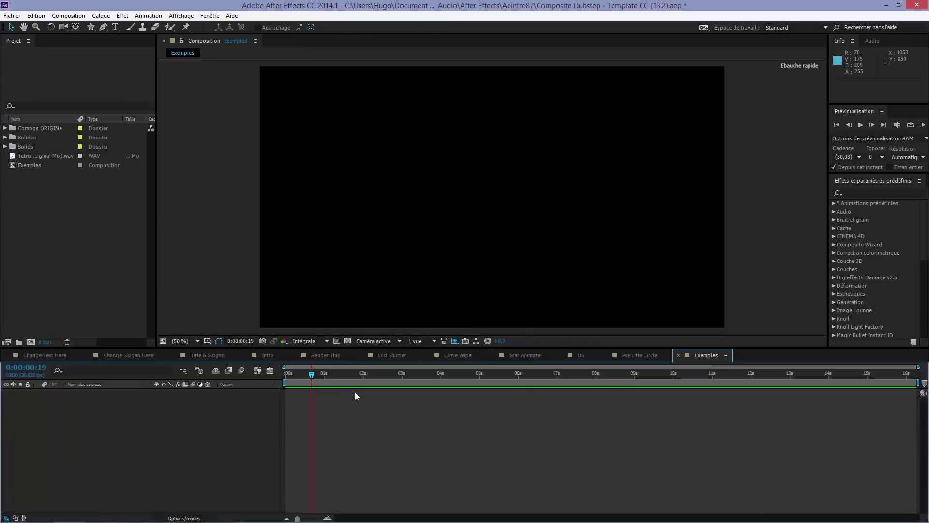
{"action": "right_click", "coordinate": [355, 391]}
{"action": "mouse_move", "coordinate": [395, 314]}
{"action": "left_click", "coordinate": [550, 340]}
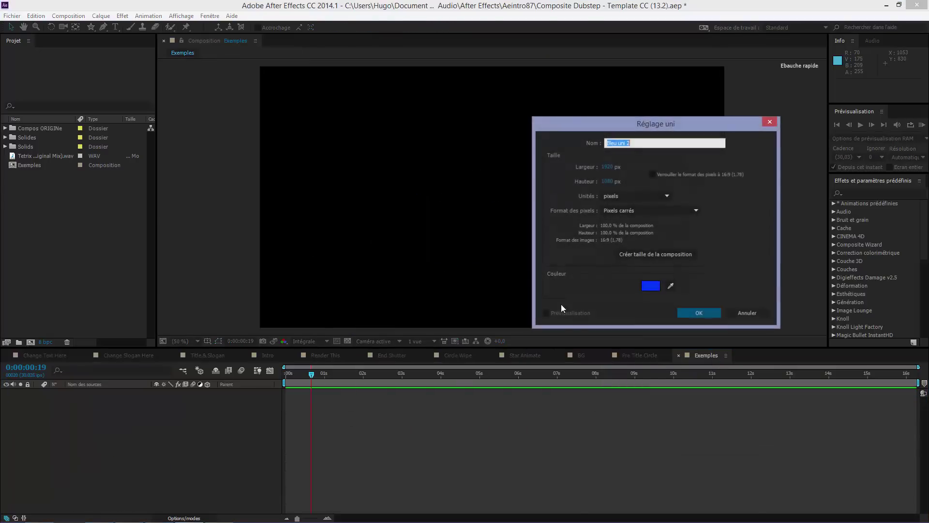
{"action": "left_click", "coordinate": [651, 285]}
{"action": "left_click_drag", "start_coordinate": [581, 436], "coordinate": [475, 332]}
{"action": "key", "text": "Return"}
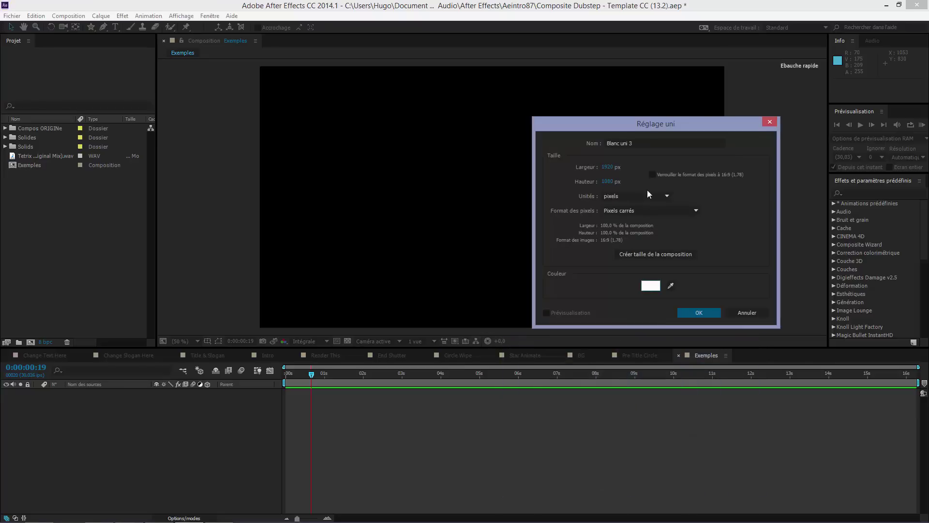
{"action": "left_click", "coordinate": [647, 142]}
{"action": "key", "text": "ctrl+a"}
{"action": "type", "text": "trait"}
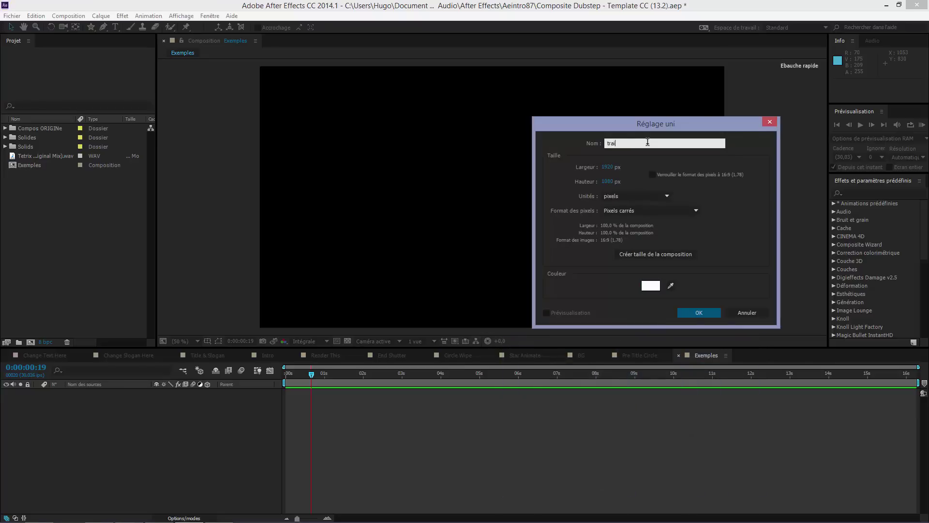
{"action": "key", "text": "Return"}
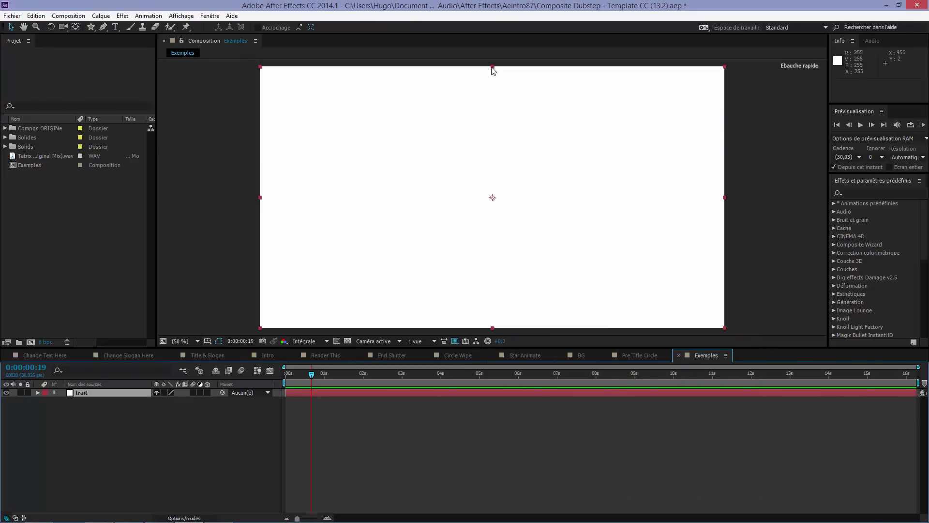
{"action": "key", "text": "Delete"}
Create an empty shape layer in the Exemples composition and rename it Trait$.
{"action": "right_click", "coordinate": [437, 456]}
{"action": "mouse_move", "coordinate": [466, 354]}
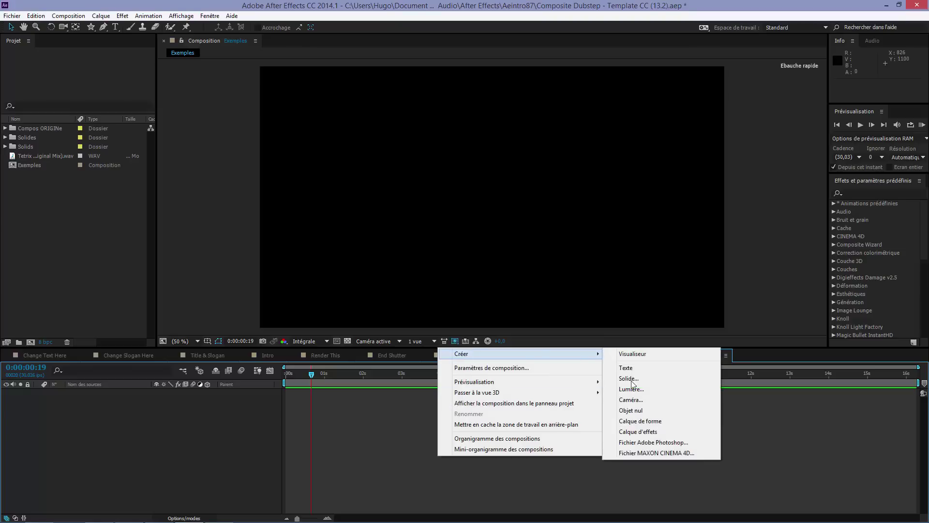
{"action": "left_click", "coordinate": [658, 422]}
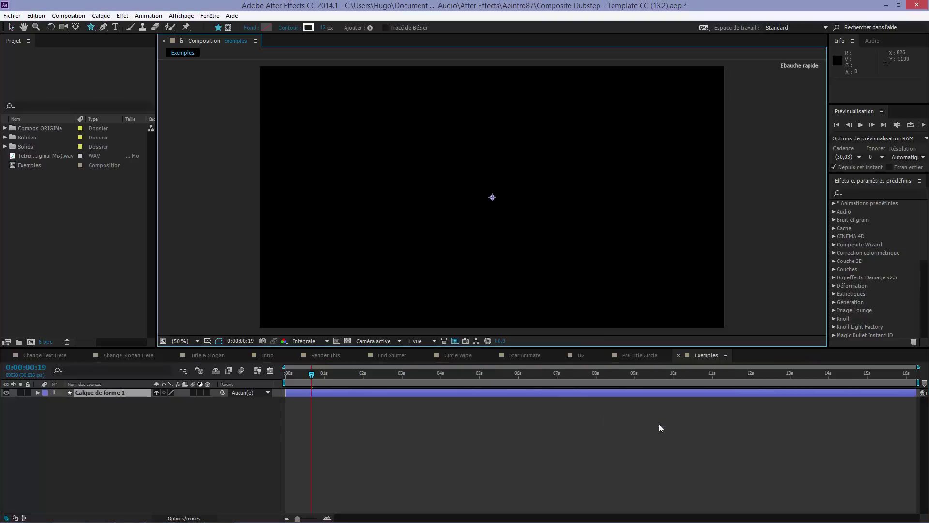
{"action": "left_click", "coordinate": [113, 390]}
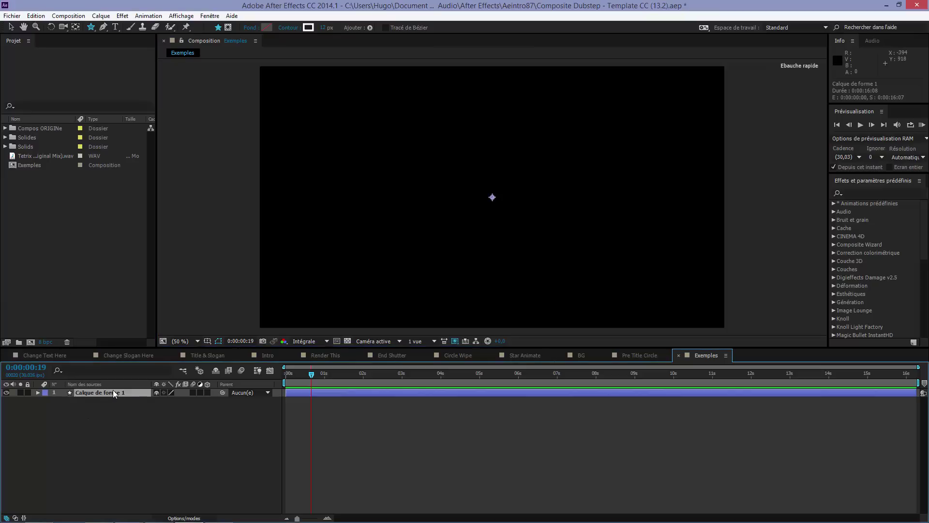
{"action": "key", "text": "Return"}
{"action": "type", "text": "Trait$"}
{"action": "key", "text": "Return"}
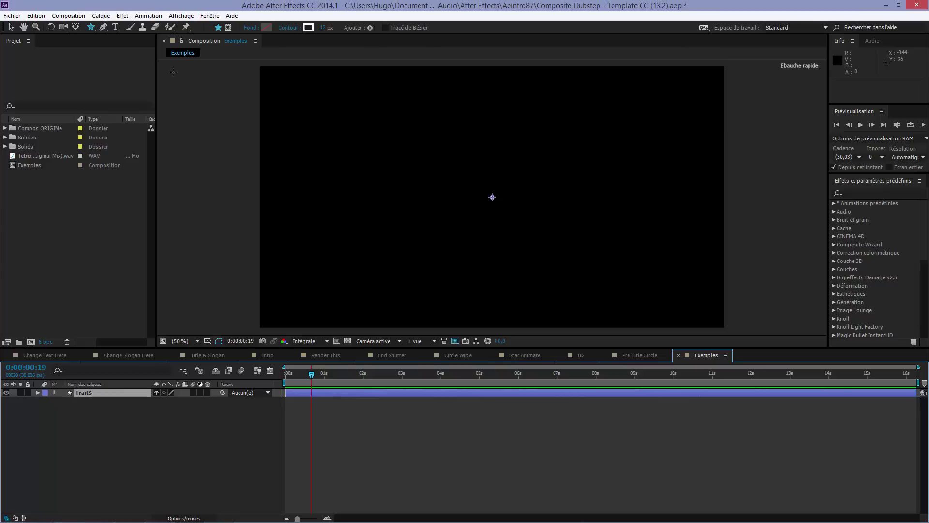
Draw a slightly sloping straight line across the frame with the Pen tool, using an 18 px white stroke and no fill.
{"action": "left_click", "coordinate": [103, 27]}
{"action": "left_click", "coordinate": [321, 183]}
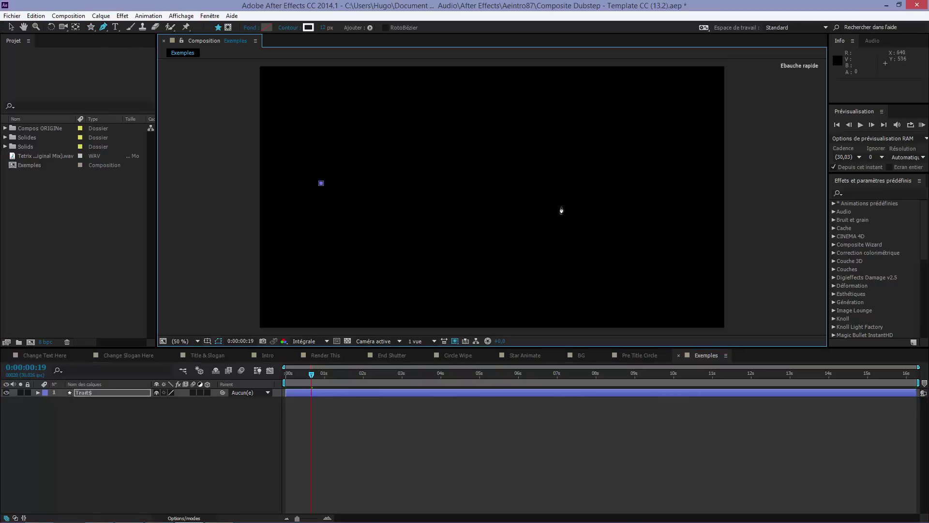
{"action": "left_click", "coordinate": [702, 207]}
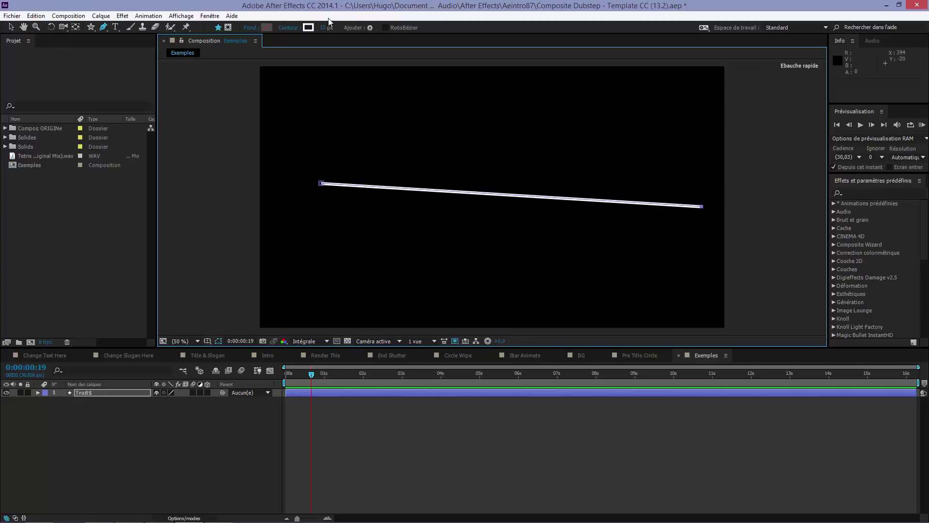
{"action": "mouse_move", "coordinate": [323, 28]}
{"action": "left_mouse_down"}
{"action": "mouse_move", "coordinate": [581, 38]}
{"action": "mouse_move", "coordinate": [354, 68]}
{"action": "mouse_move", "coordinate": [365, 68]}
{"action": "left_mouse_up"}
{"action": "left_click", "coordinate": [252, 27]}
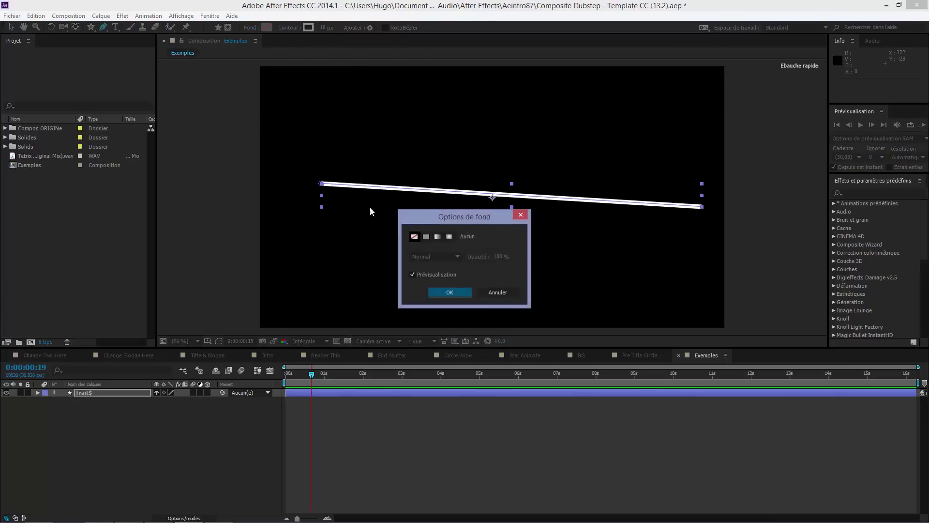
{"action": "left_click", "coordinate": [449, 292]}
{"action": "left_click", "coordinate": [445, 447]}
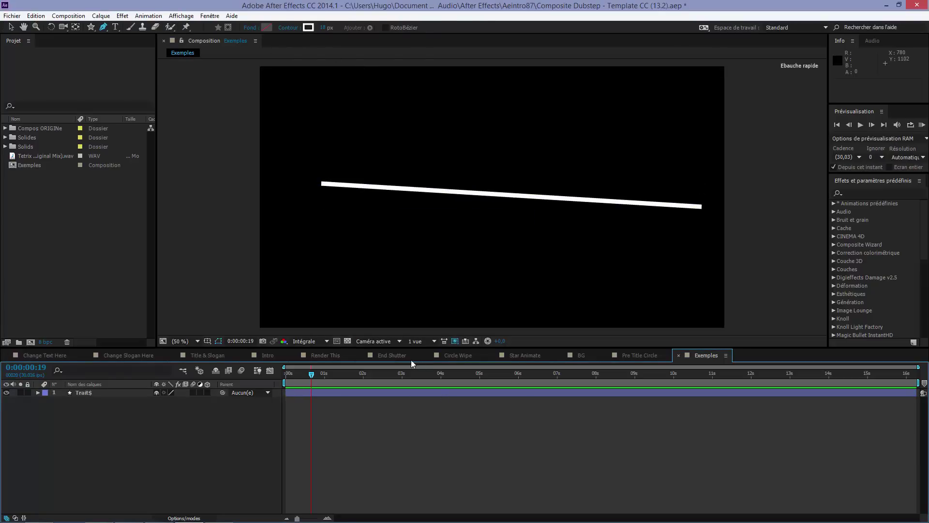
Split the Trait$ layer at 0:00:00:29, keep only its first part, and return the playhead to the start.
{"action": "left_click", "coordinate": [523, 356]}
{"action": "left_click", "coordinate": [697, 355]}
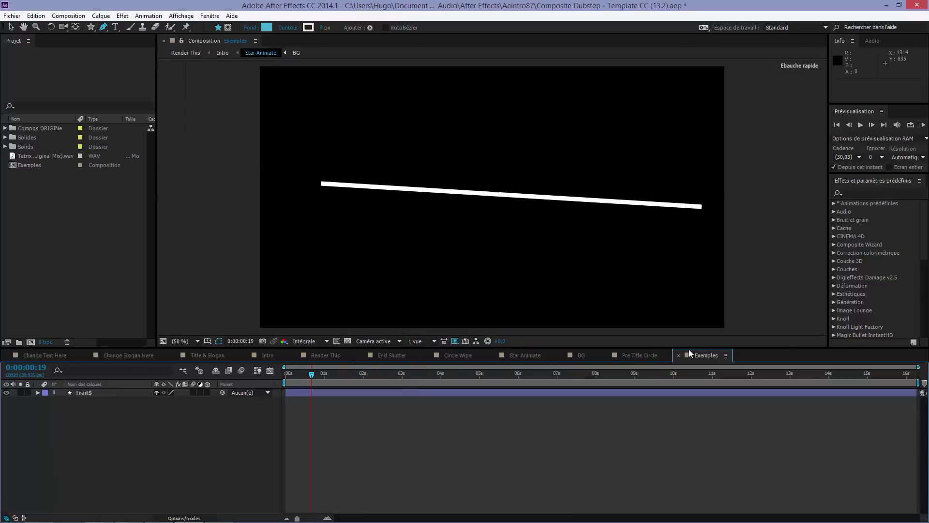
{"action": "key", "text": "Home"}
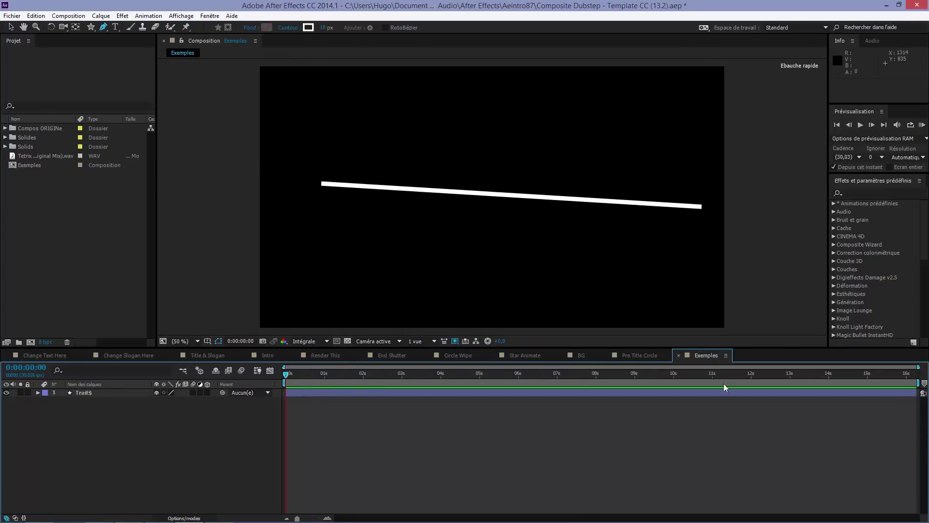
{"action": "left_click_drag", "start_coordinate": [918, 367], "coordinate": [786, 367]}
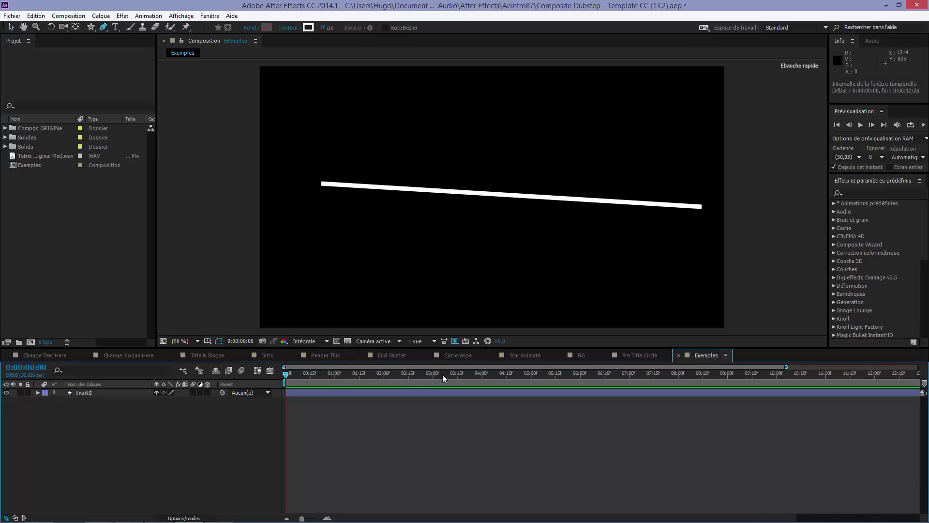
{"action": "left_click", "coordinate": [333, 376]}
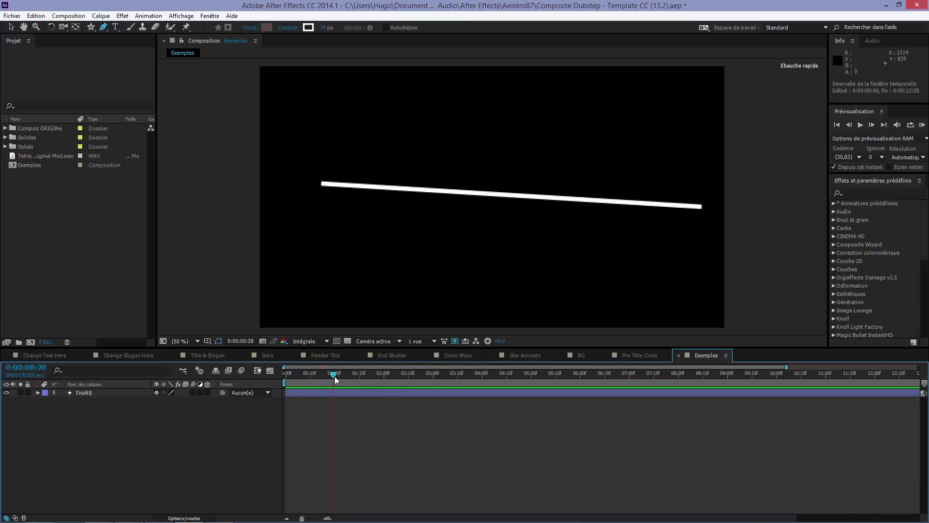
{"action": "left_click", "coordinate": [344, 393]}
{"action": "left_click", "coordinate": [36, 15]}
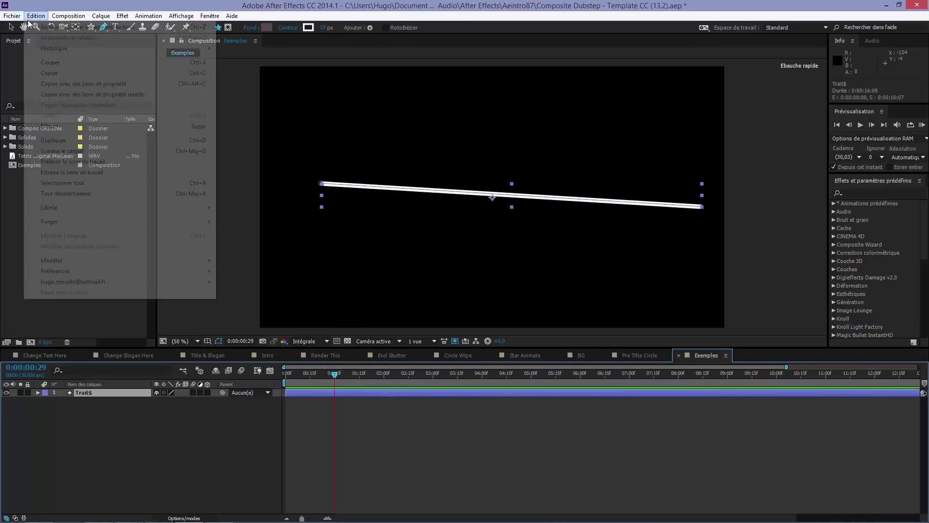
{"action": "left_click", "coordinate": [72, 150]}
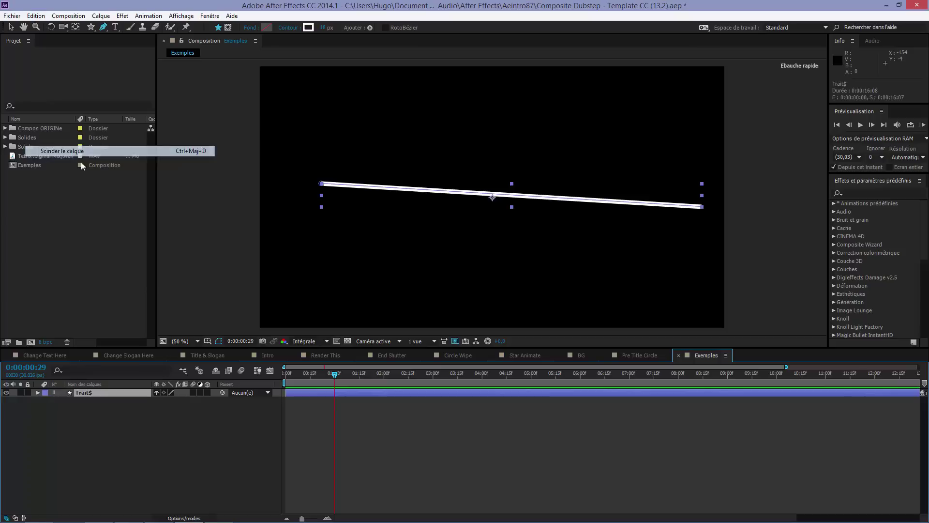
{"action": "left_click_drag", "start_coordinate": [342, 387], "coordinate": [280, 387]}
{"action": "left_click", "coordinate": [292, 393]}
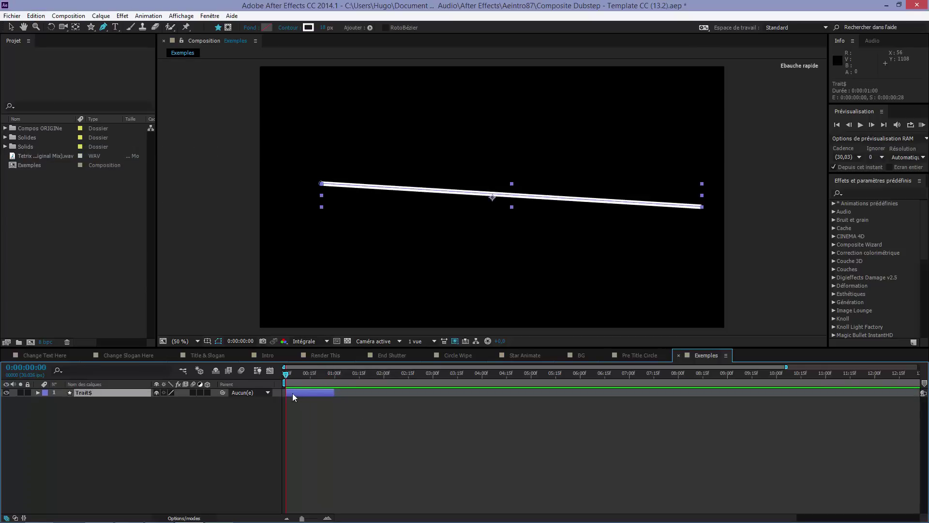
Add a Raccorder les tracés operator to the contents of the Trait$ layer and set its Fin value to 0 %.
{"action": "left_click", "coordinate": [37, 393]}
{"action": "left_click", "coordinate": [211, 401]}
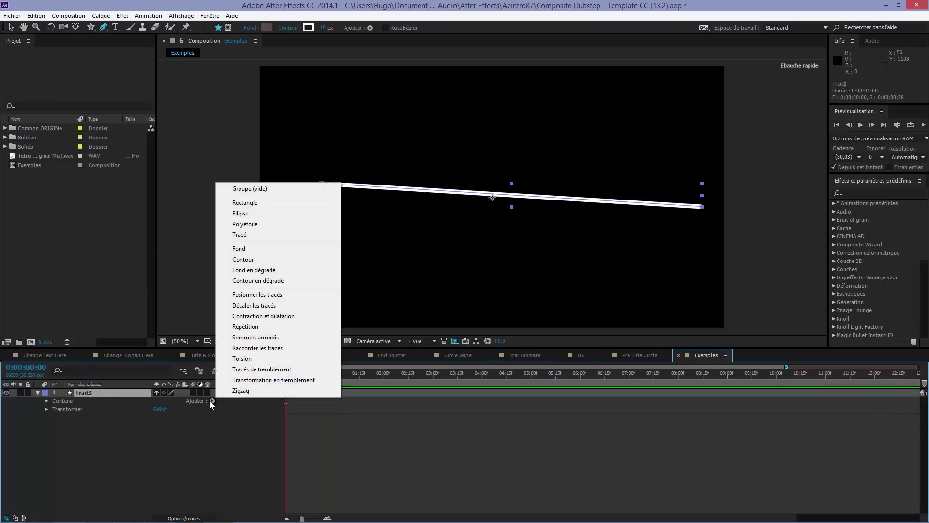
{"action": "left_click", "coordinate": [73, 398]}
{"action": "left_click", "coordinate": [211, 401]}
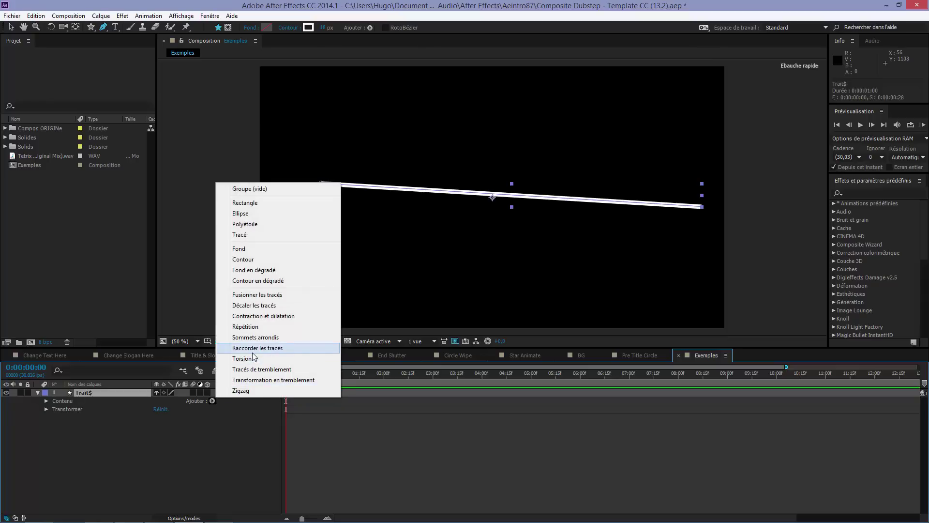
{"action": "left_click", "coordinate": [252, 353]}
{"action": "left_click", "coordinate": [55, 417]}
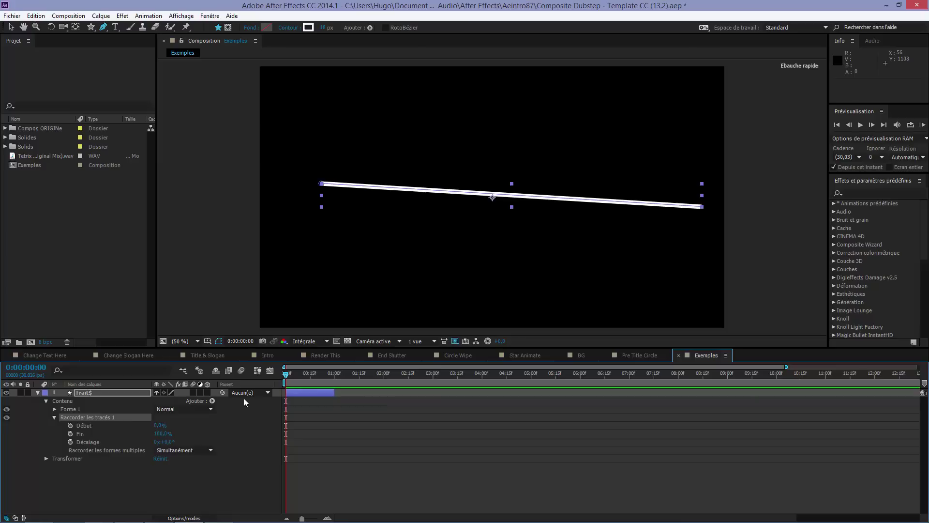
{"action": "left_click_drag", "start_coordinate": [163, 438], "coordinate": [91, 450]}
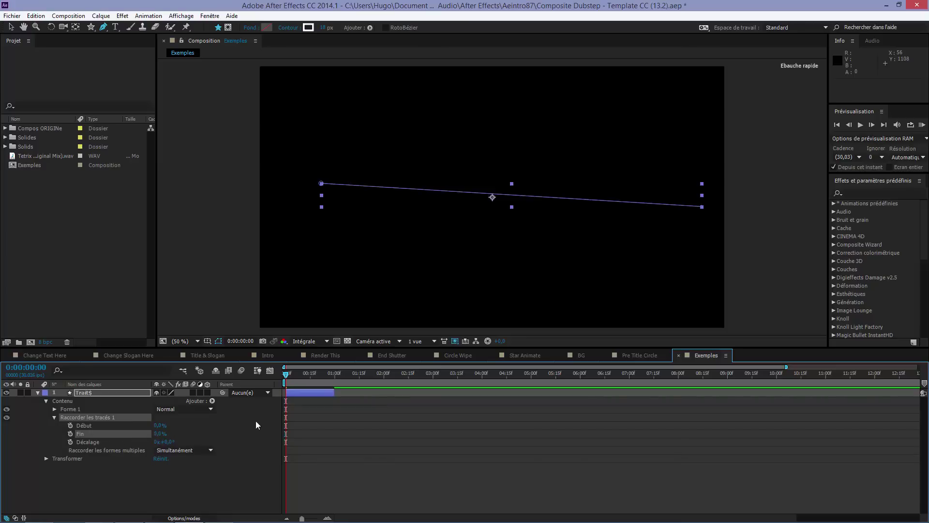
Split the shortened Trait$ layer at 0:00:00:14.
{"action": "left_click_drag", "start_coordinate": [303, 378], "coordinate": [311, 378]}
{"action": "left_click", "coordinate": [36, 15]}
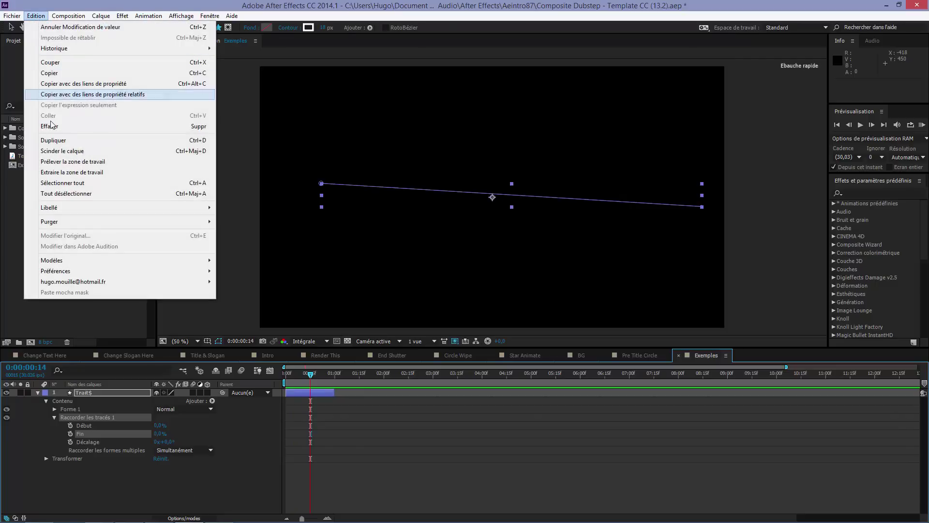
{"action": "left_click", "coordinate": [63, 151]}
Keyframe Fin on the first Trait$ segment from 0 % at 0:00:00:00 to 100 % at 0:00:00:14.
{"action": "left_click_drag", "start_coordinate": [311, 375], "coordinate": [291, 377]}
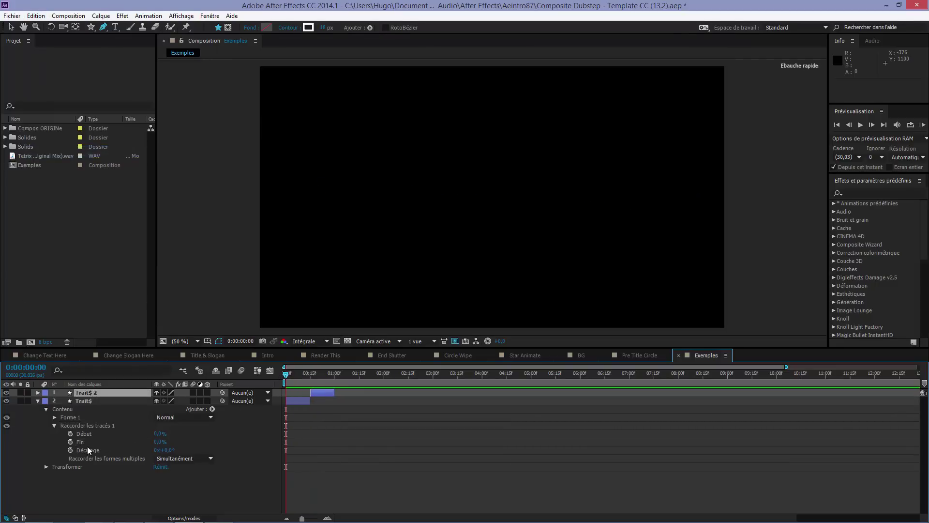
{"action": "left_click", "coordinate": [89, 401]}
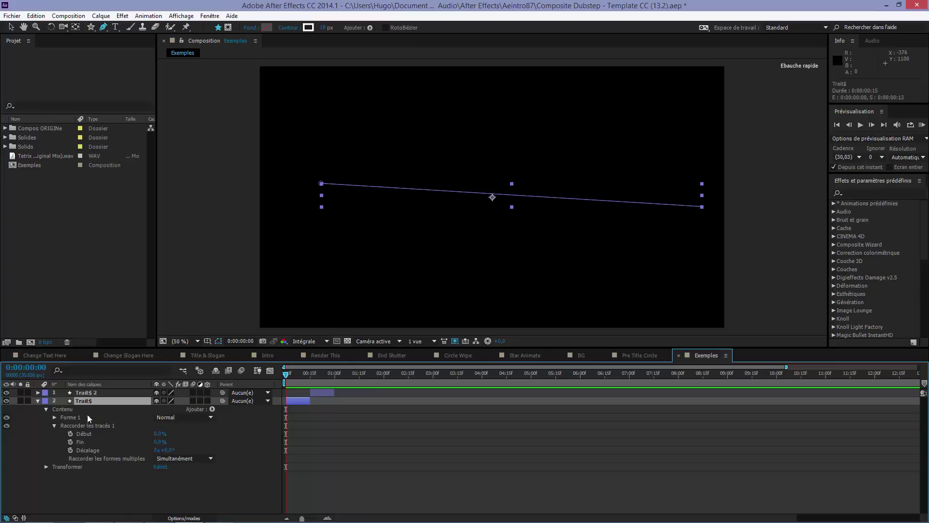
{"action": "left_click", "coordinate": [70, 441]}
{"action": "left_click", "coordinate": [311, 375]}
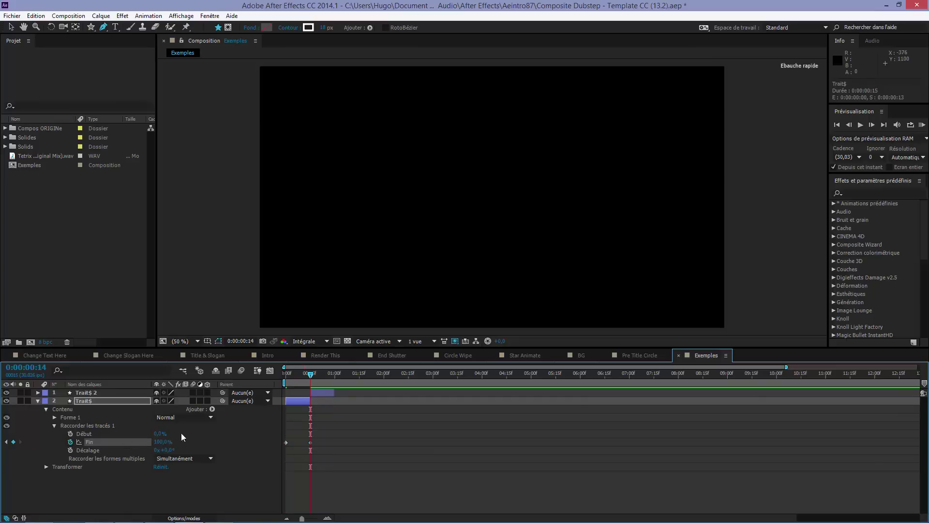
{"action": "key", "text": "Page_Up"}
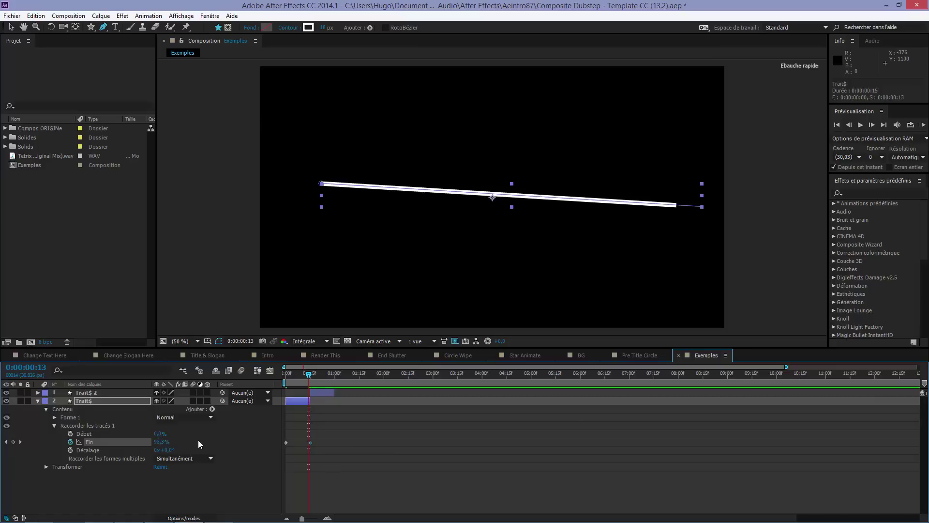
{"action": "left_click", "coordinate": [161, 441]}
{"action": "type", "text": "100"}
{"action": "key", "text": "Return"}
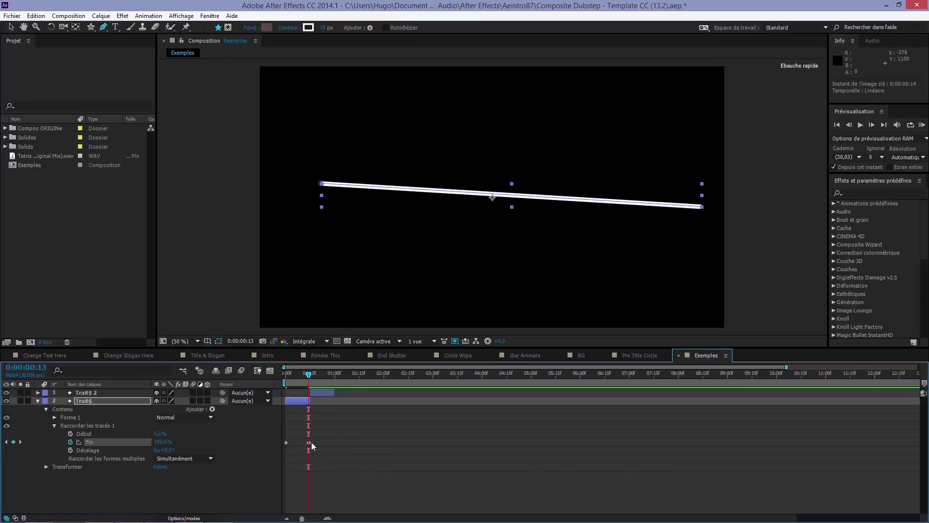
{"action": "left_click_drag", "start_coordinate": [308, 442], "coordinate": [310, 442]}
Expand Raccorder les tracés 1 on the Trait$ 2 layer and set its Fin value to 100 % with the playhead at 0:00:00:14.
{"action": "left_click", "coordinate": [312, 383]}
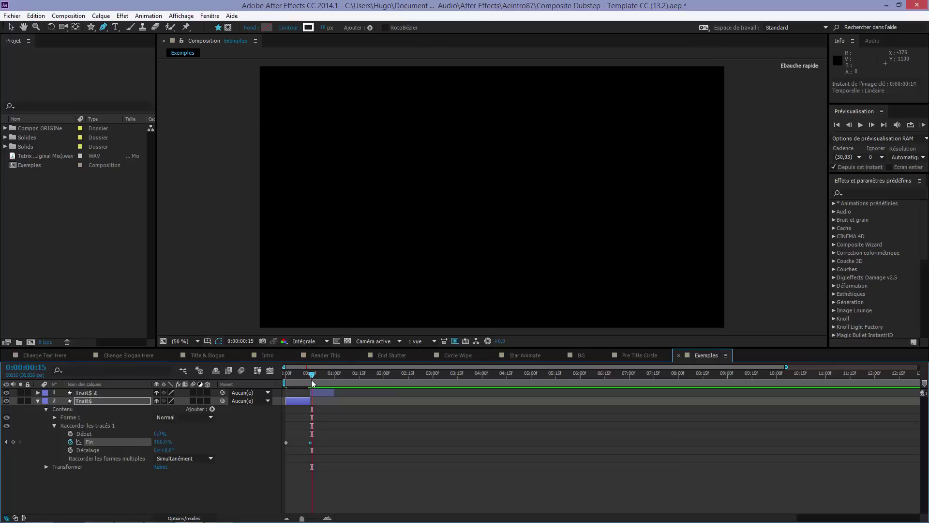
{"action": "key", "text": "Page_Up"}
{"action": "left_click", "coordinate": [321, 393]}
{"action": "left_click", "coordinate": [37, 392]}
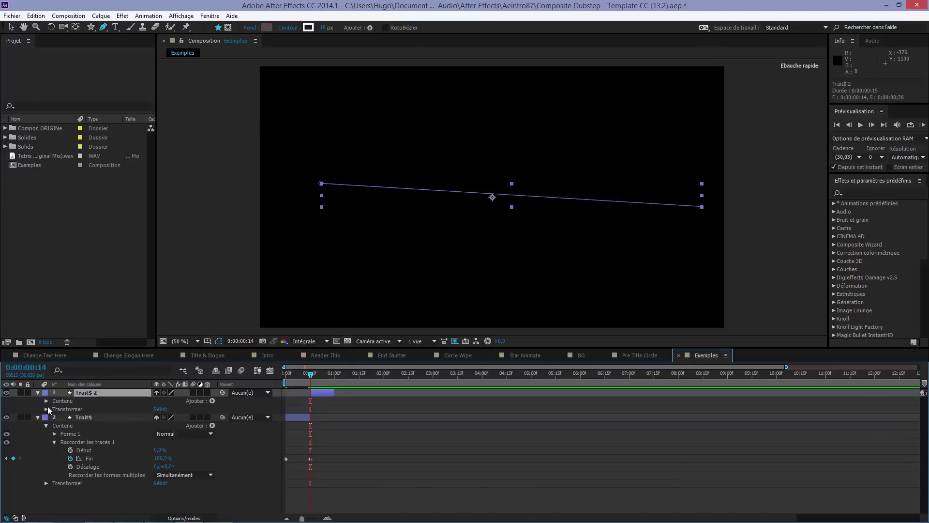
{"action": "left_click", "coordinate": [55, 417]}
{"action": "left_click", "coordinate": [55, 417]}
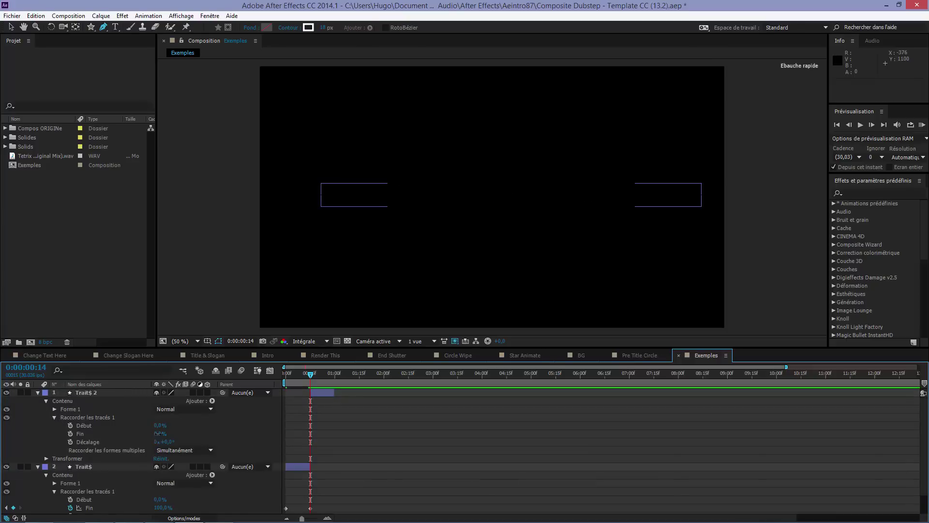
{"action": "left_click_drag", "start_coordinate": [157, 433], "coordinate": [176, 435]}
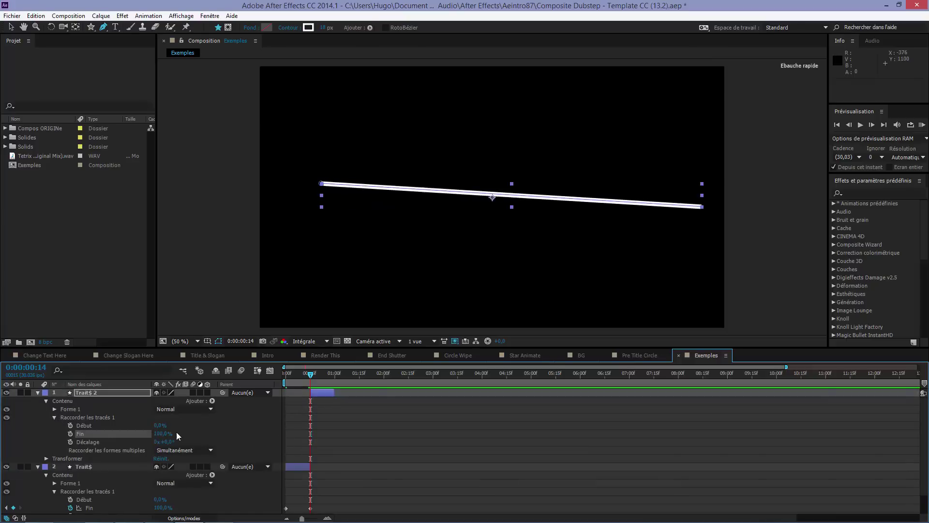
Keyframe Début on the Trait$ 2 layer from 0 % at 0:00:00:14 to 100 % at 0:00:00:28.
{"action": "left_click", "coordinate": [70, 426]}
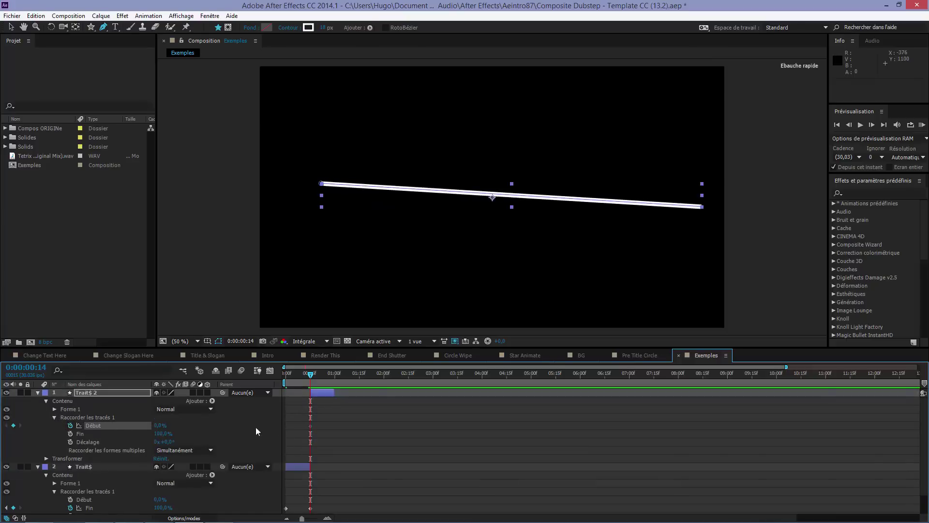
{"action": "left_click", "coordinate": [333, 380]}
{"action": "left_click_drag", "start_coordinate": [158, 426], "coordinate": [265, 422]}
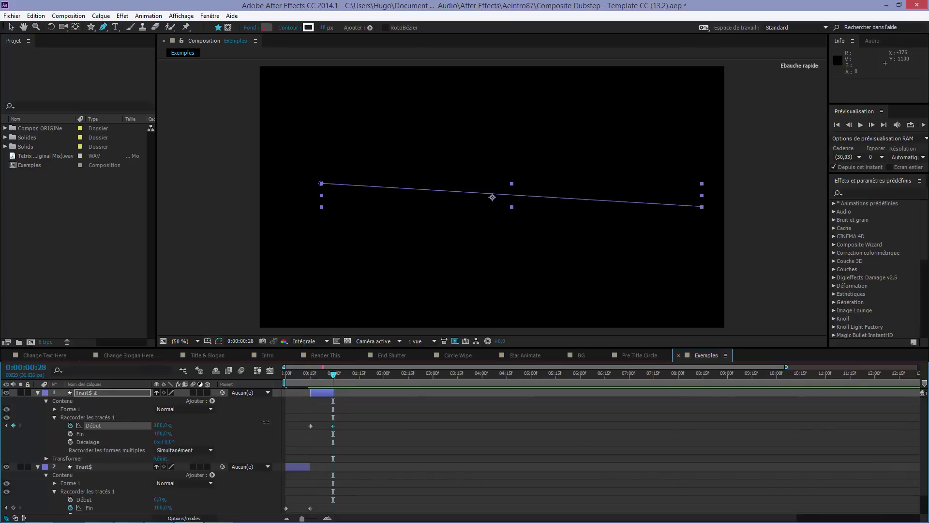
Return the playhead to 0:00:00:00 and run a RAM preview of the line drawing on and erasing.
{"action": "left_click_drag", "start_coordinate": [333, 378], "coordinate": [285, 381]}
{"action": "key", "text": "KP_0"}
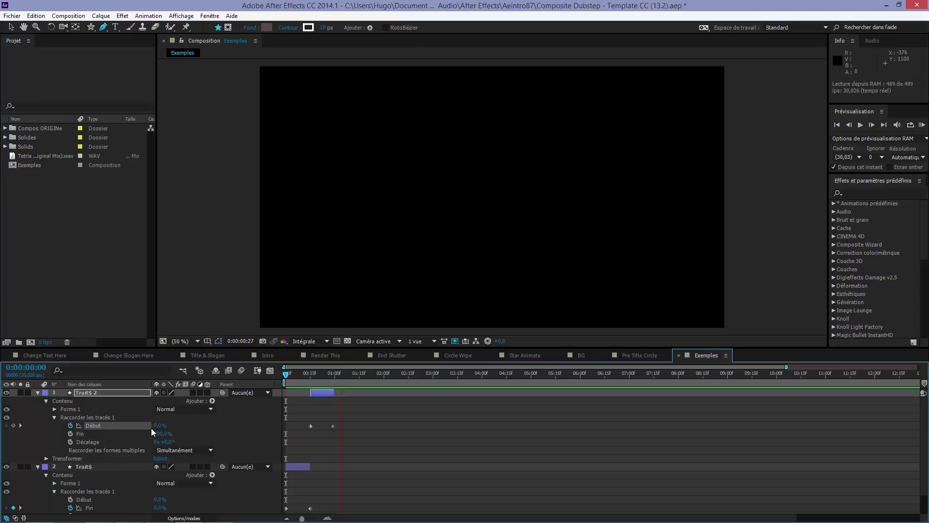
{"action": "key", "text": "KP_0"}
{"action": "key", "text": "KP_0"}
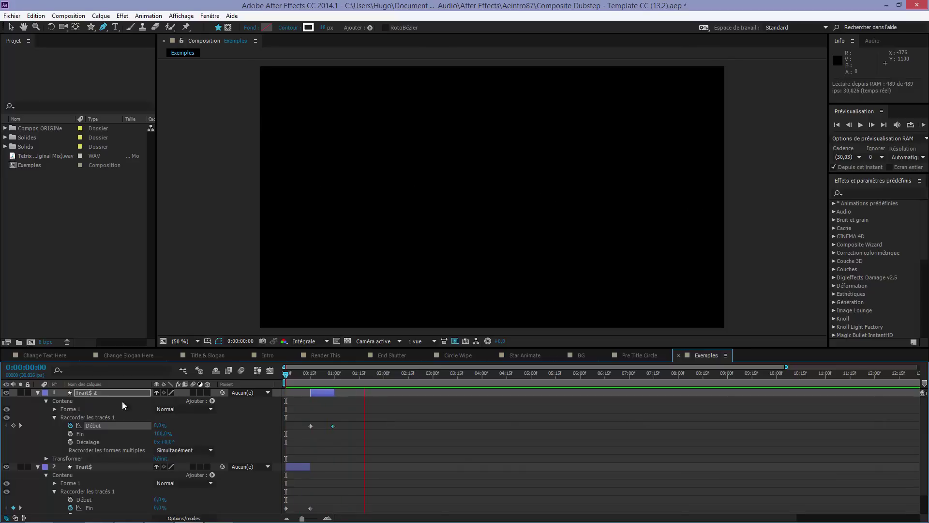
Collapse both Trait$ layers and show only the animated properties of the first Trait$ segment.
{"action": "left_click", "coordinate": [33, 391]}
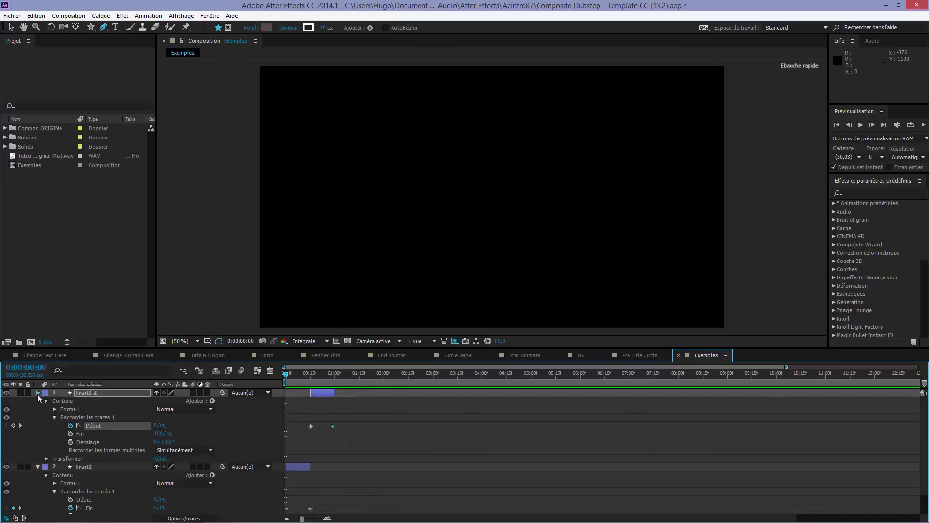
{"action": "left_click", "coordinate": [37, 393]}
{"action": "left_click", "coordinate": [37, 401]}
{"action": "left_click", "coordinate": [98, 402]}
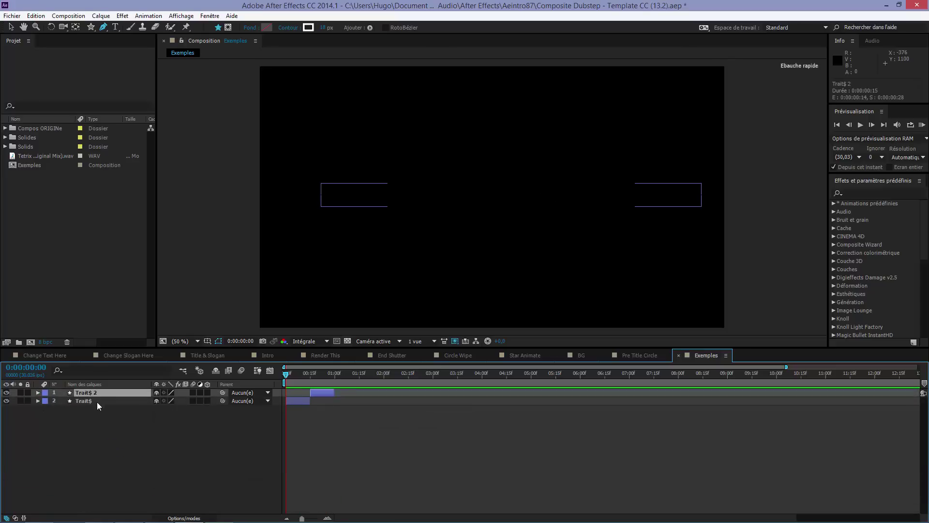
{"action": "key", "text": "u"}
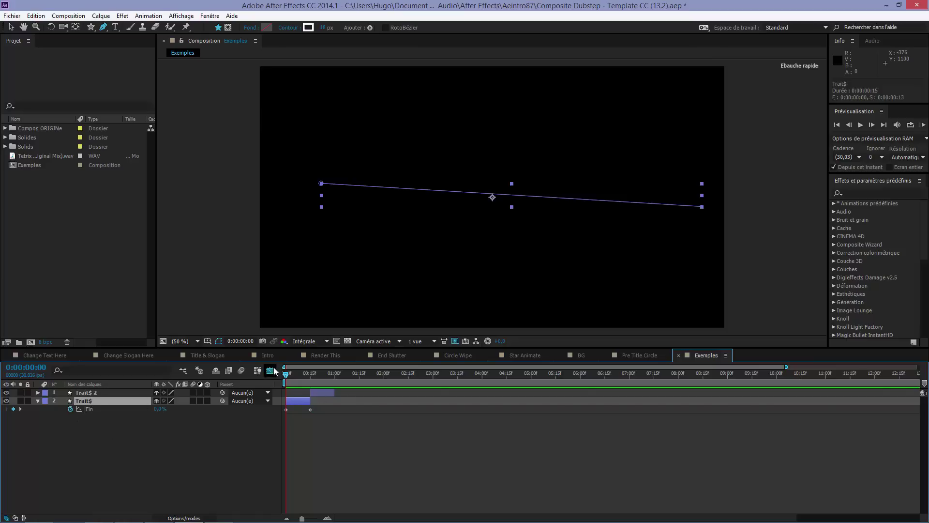
Apply easy ease to the Fin keyframes of the first Trait$ segment and stretch the last keyframe's speed handle toward the first.
{"action": "left_click", "coordinate": [272, 370]}
{"action": "left_click", "coordinate": [129, 478]}
{"action": "left_click", "coordinate": [92, 410]}
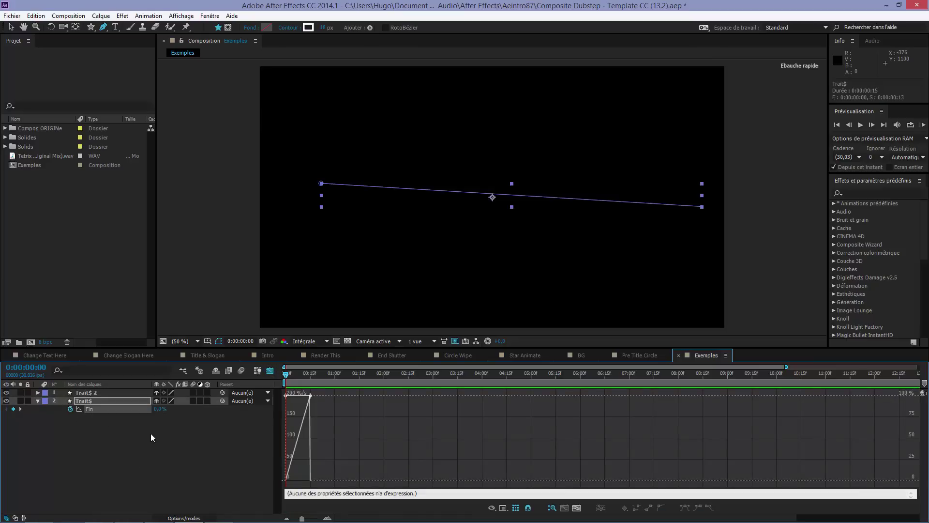
{"action": "left_click", "coordinate": [150, 433]}
{"action": "left_click", "coordinate": [275, 373]}
{"action": "left_click", "coordinate": [275, 373]}
{"action": "left_click", "coordinate": [94, 411]}
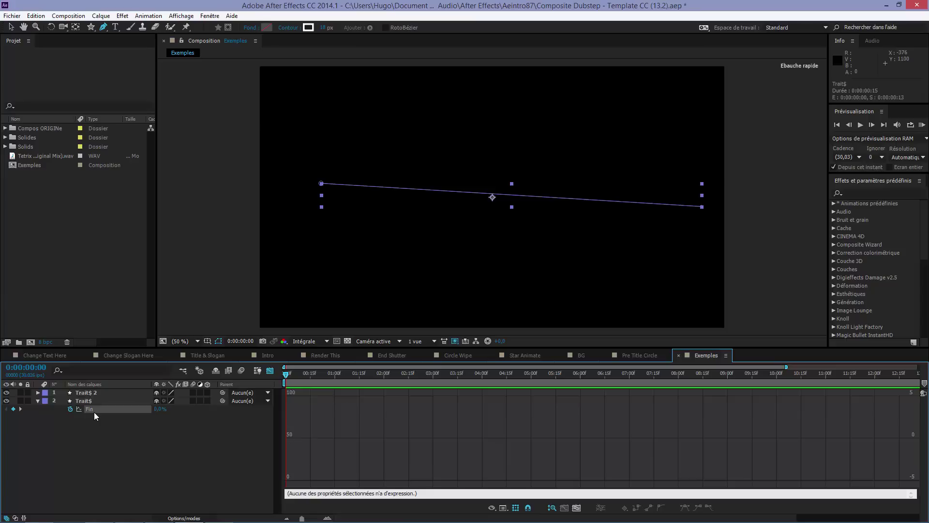
{"action": "left_click", "coordinate": [684, 508]}
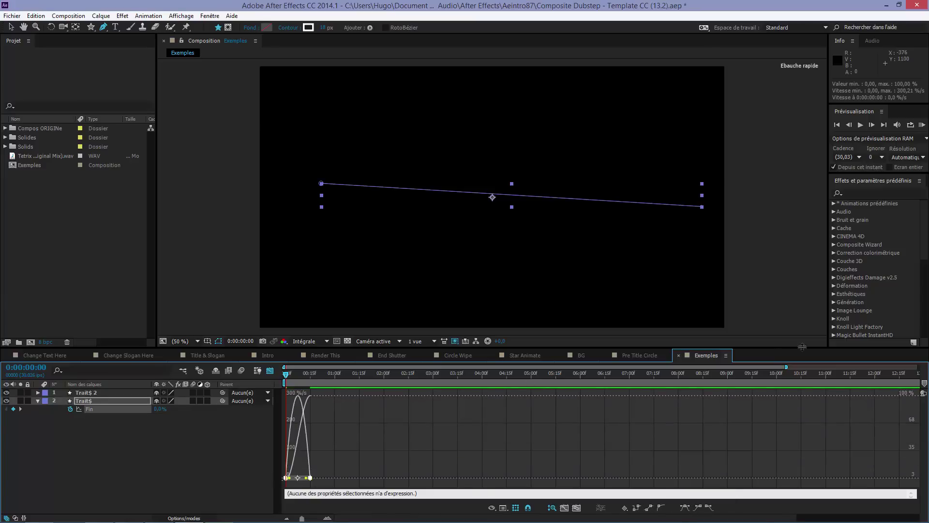
{"action": "left_click_drag", "start_coordinate": [785, 367], "coordinate": [409, 367]}
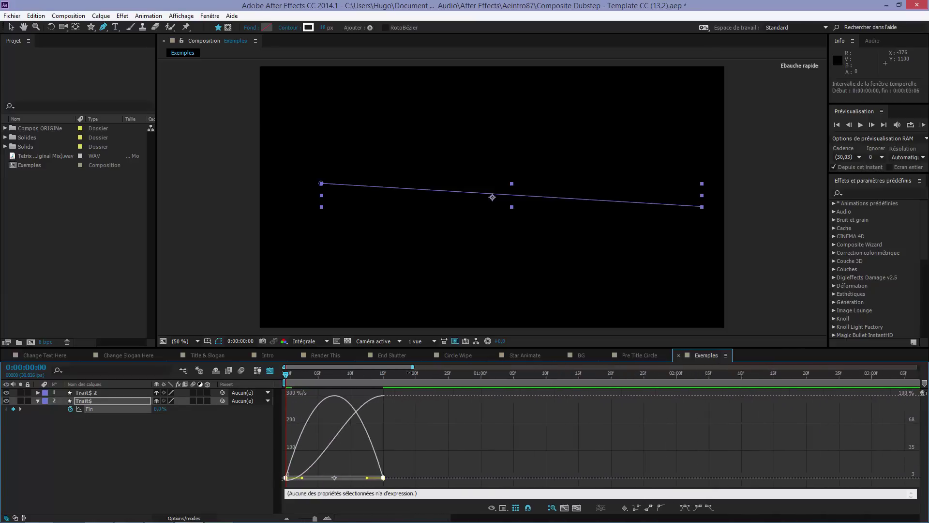
{"action": "left_click_drag", "start_coordinate": [369, 481], "coordinate": [305, 478]}
Apply easy ease to the Début keyframes of Trait$ 2 and stretch the last keyframe's speed handle back for a fast start.
{"action": "left_click", "coordinate": [85, 393]}
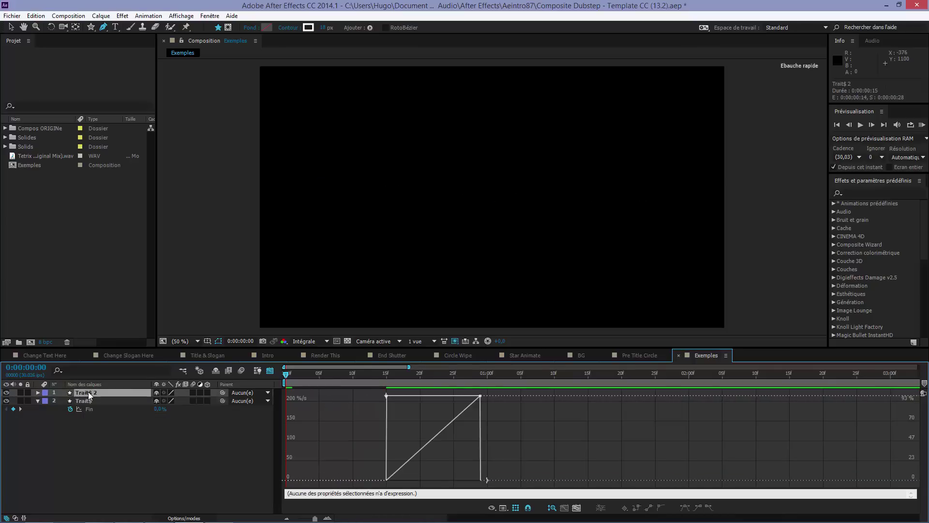
{"action": "key", "text": "u"}
{"action": "left_click", "coordinate": [91, 401]}
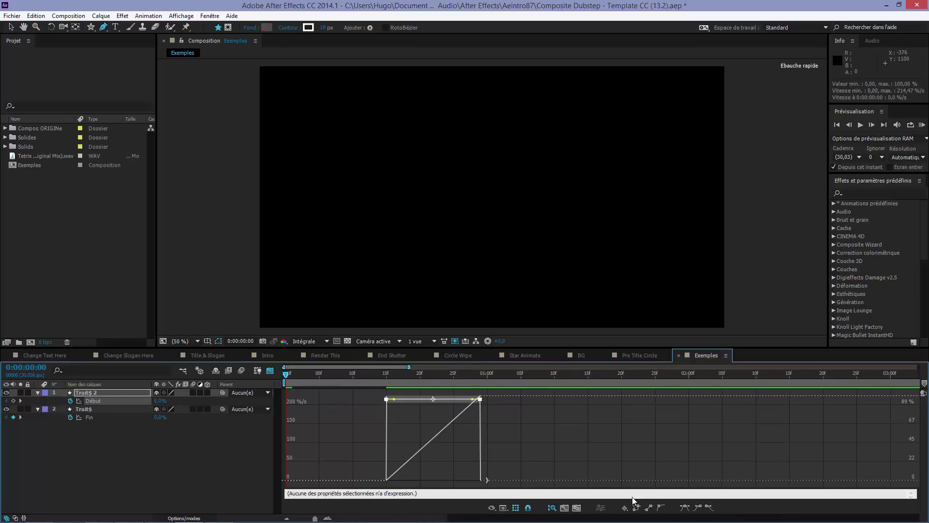
{"action": "left_click", "coordinate": [684, 507]}
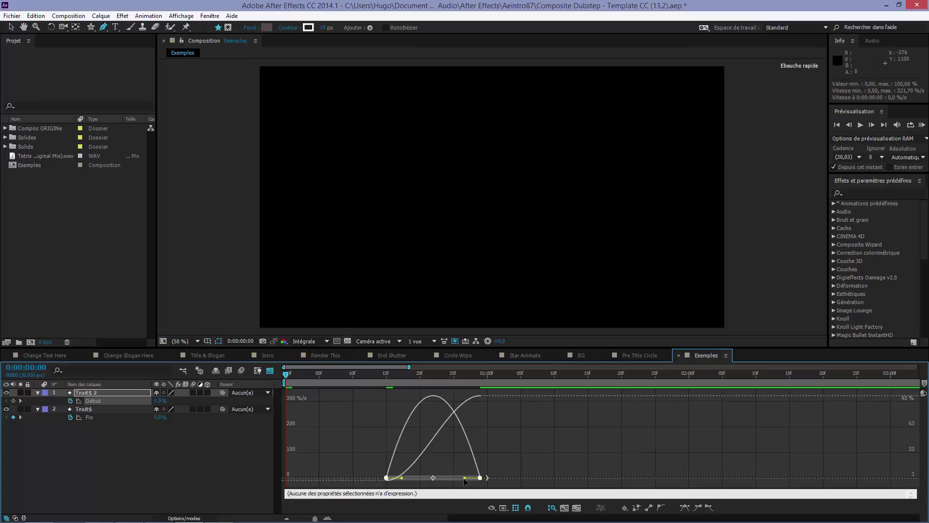
{"action": "left_click_drag", "start_coordinate": [465, 478], "coordinate": [405, 467]}
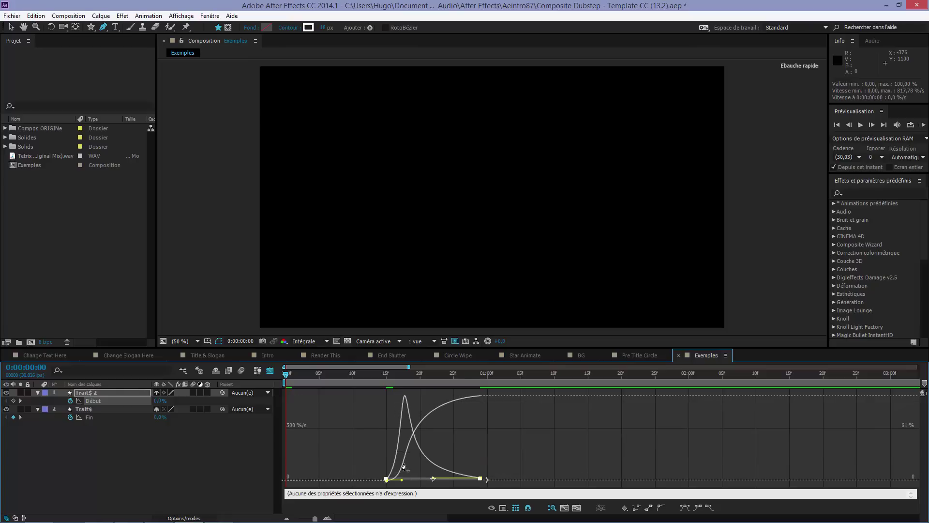
Close the graph editor and preview the eased line animation.
{"action": "left_click", "coordinate": [270, 370]}
{"action": "key", "text": "KP_0"}
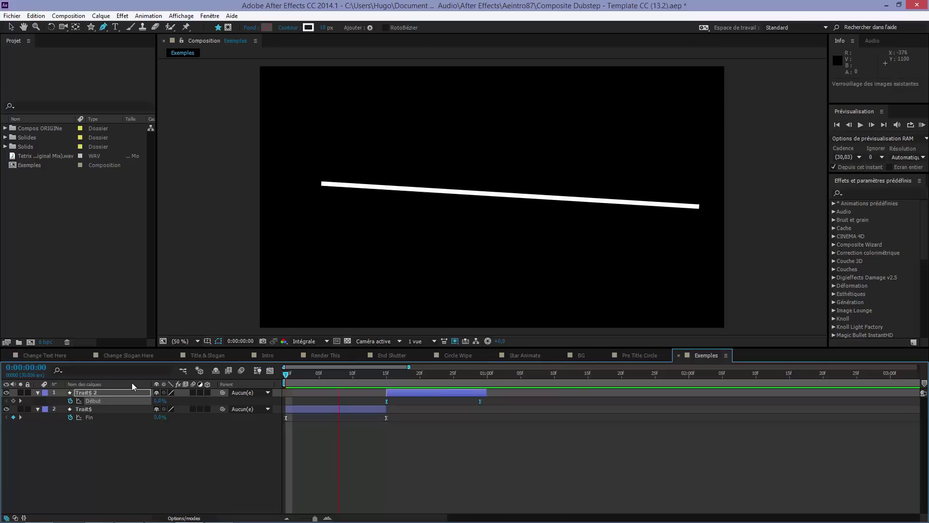
{"action": "key", "text": "space"}
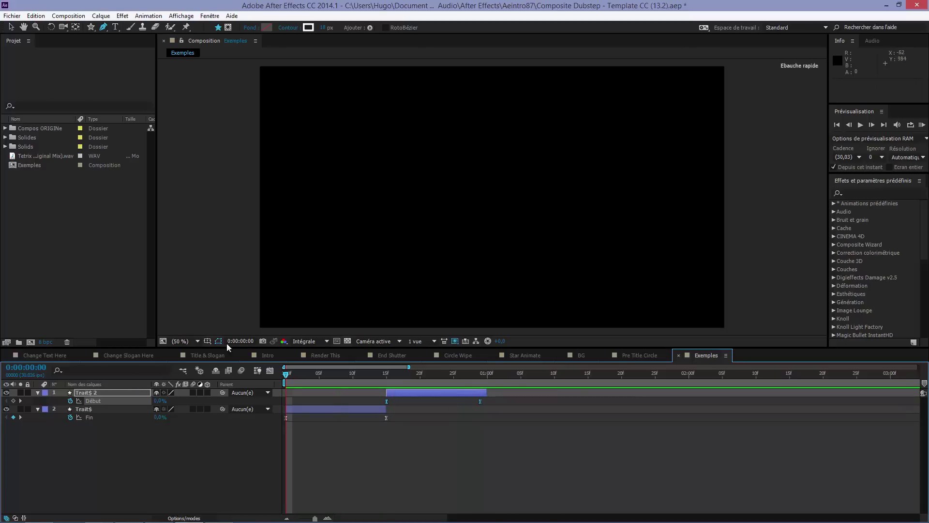
Examine the Fin speed curve of the first Trait$ segment close up while scrubbing through its frames.
{"action": "left_click", "coordinate": [270, 371]}
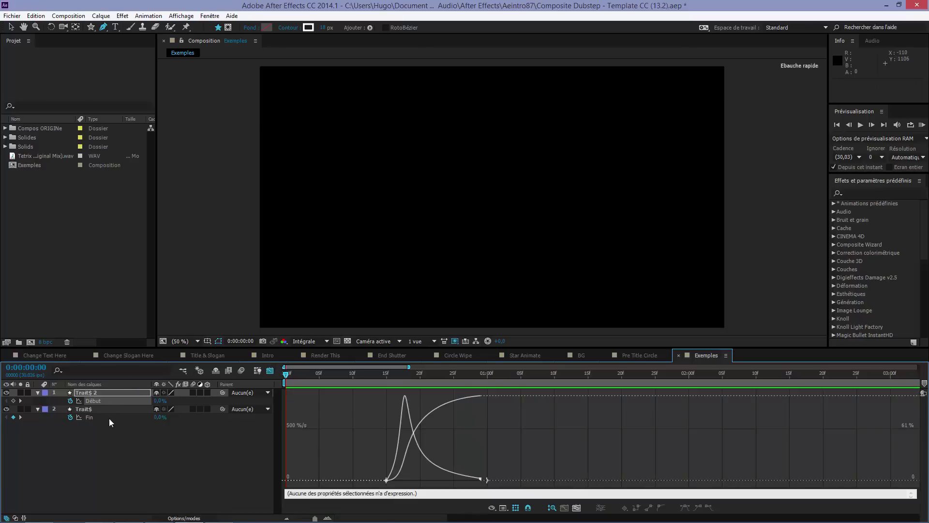
{"action": "left_click", "coordinate": [109, 418]}
{"action": "left_click", "coordinate": [117, 420]}
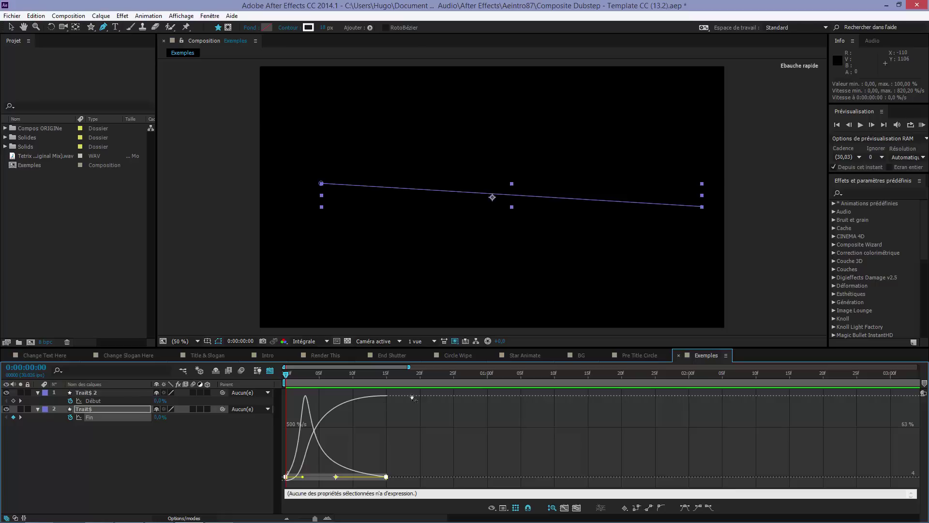
{"action": "left_click_drag", "start_coordinate": [409, 367], "coordinate": [321, 367]}
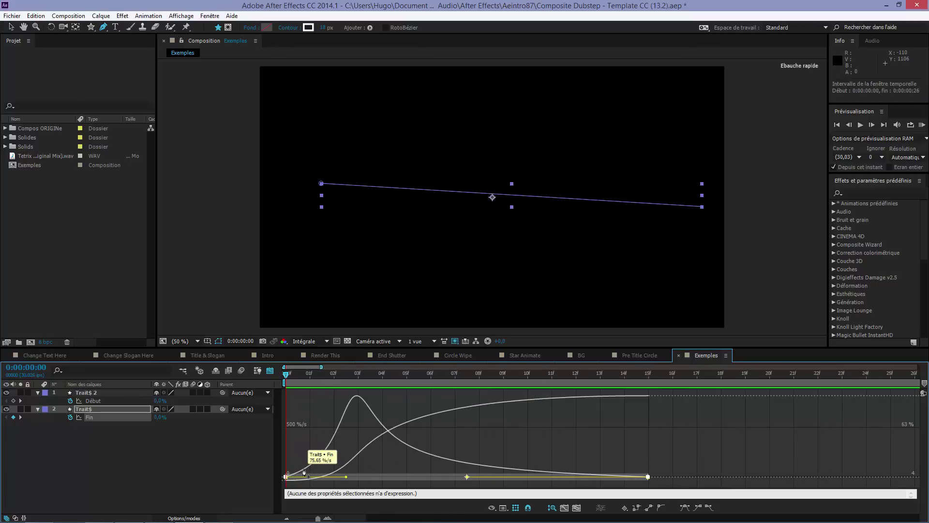
{"action": "mouse_move", "coordinate": [346, 419]}
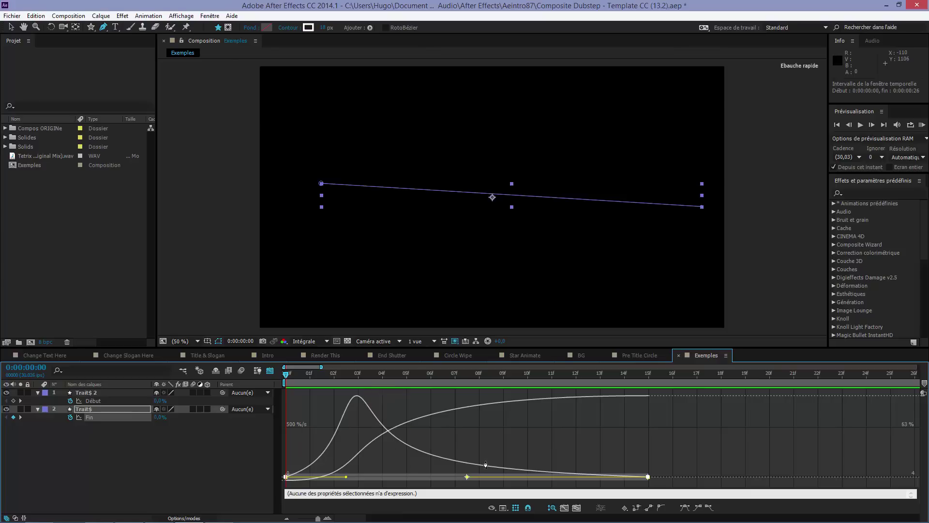
{"action": "left_click_drag", "start_coordinate": [303, 377], "coordinate": [568, 384]}
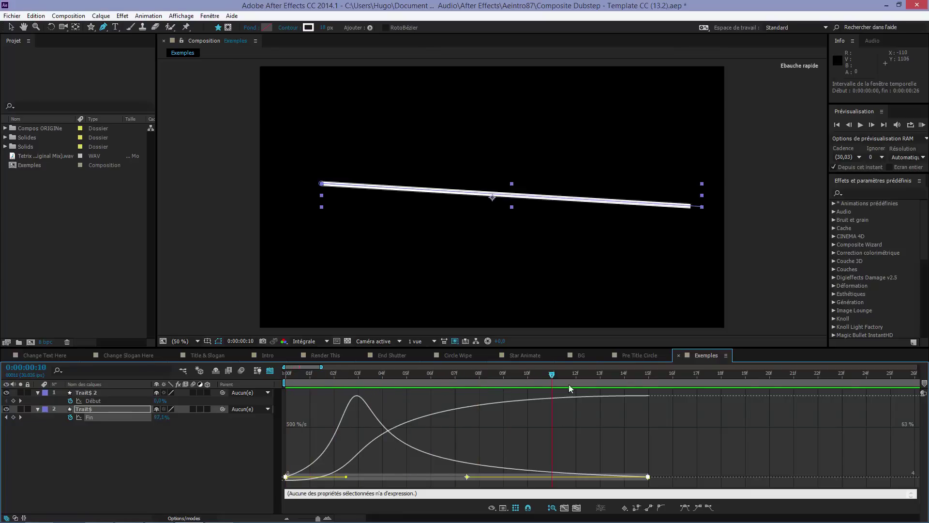
{"action": "mouse_move", "coordinate": [643, 393]}
{"action": "left_mouse_down"}
{"action": "mouse_move", "coordinate": [780, 408]}
{"action": "mouse_move", "coordinate": [332, 432]}
{"action": "mouse_move", "coordinate": [228, 425]}
{"action": "mouse_move", "coordinate": [460, 405]}
{"action": "mouse_move", "coordinate": [323, 406]}
{"action": "mouse_move", "coordinate": [496, 402]}
{"action": "mouse_move", "coordinate": [617, 412]}
{"action": "mouse_move", "coordinate": [317, 385]}
{"action": "mouse_move", "coordinate": [150, 386]}
{"action": "left_mouse_up"}
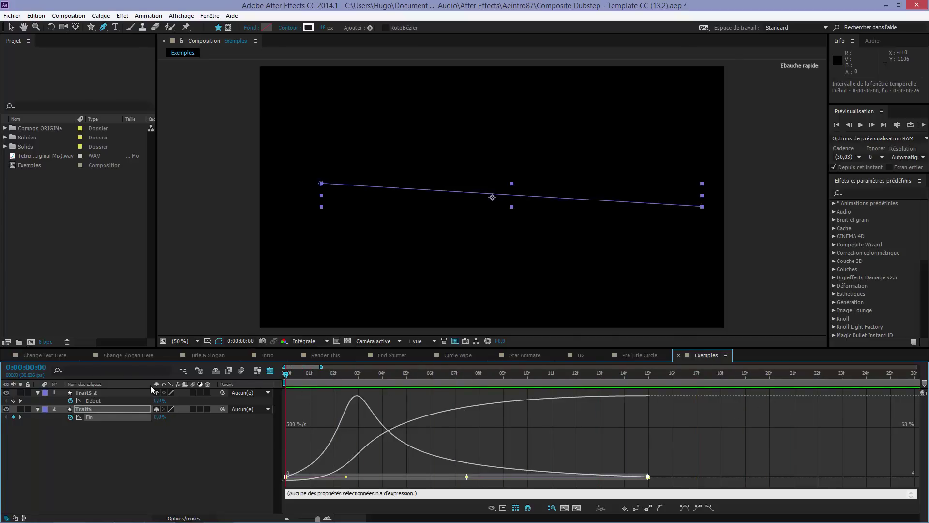
Reapply easy ease to the Fin keyframes, stretch the first keyframe's speed handle toward the middle for a slow start, and preview it.
{"action": "left_click", "coordinate": [684, 510]}
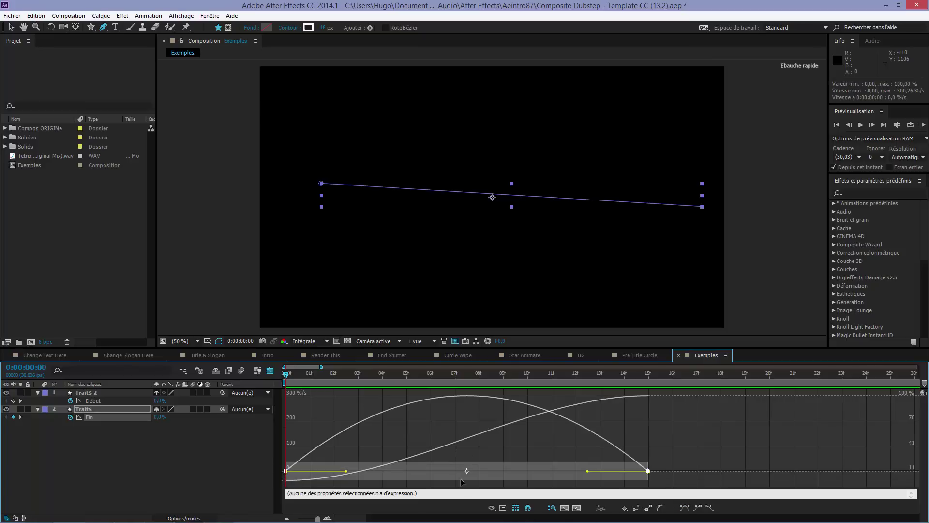
{"action": "left_click_drag", "start_coordinate": [347, 475], "coordinate": [467, 478]}
{"action": "key", "text": "space"}
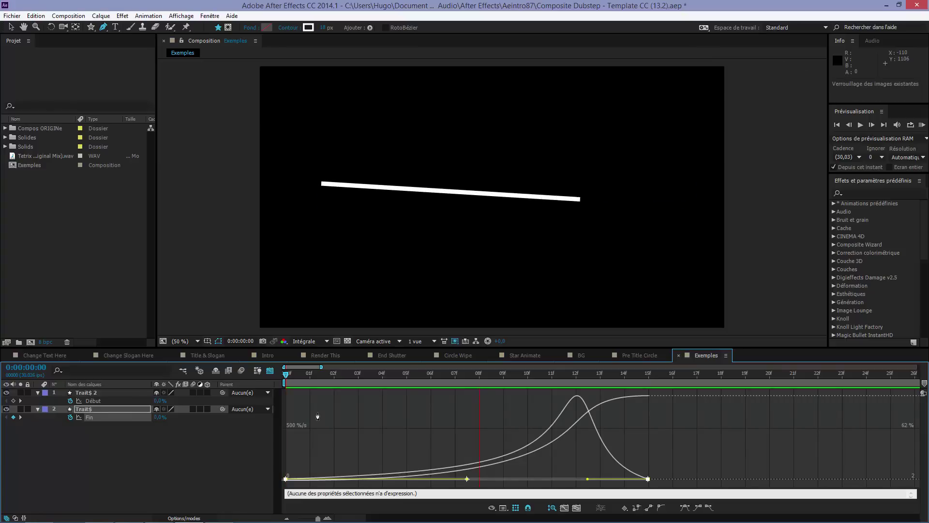
{"action": "key", "text": "space"}
{"action": "key", "text": "space"}
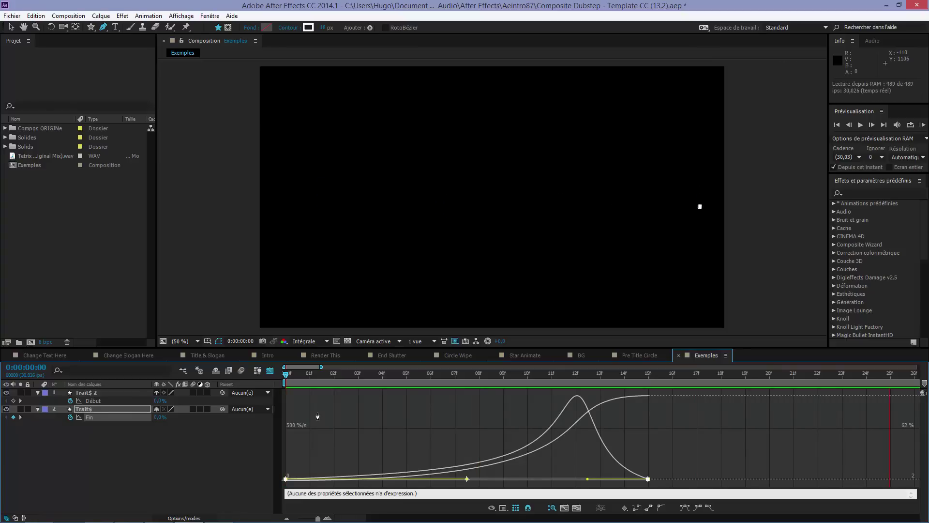
{"action": "key", "text": "space"}
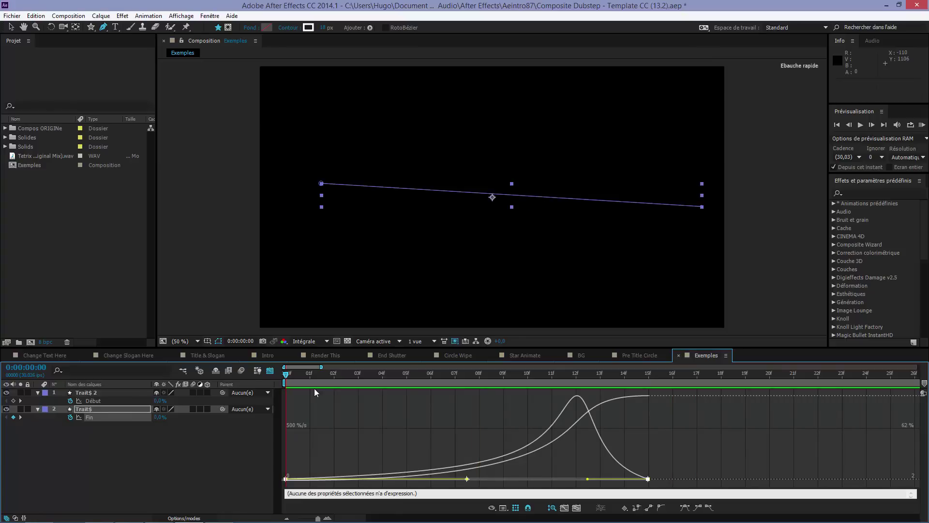
{"action": "left_click", "coordinate": [270, 371]}
Review the stroke animations in the Circle Wipe and Star Animate compositions, inspecting the Star Animate artwork around 0;00;00;12.
{"action": "left_click", "coordinate": [446, 358]}
{"action": "left_click", "coordinate": [417, 356]}
{"action": "left_click", "coordinate": [432, 360]}
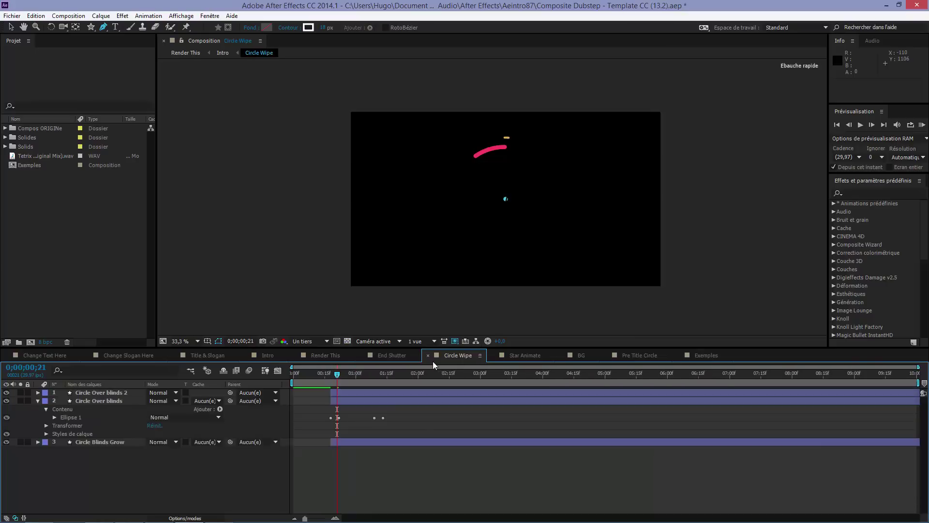
{"action": "left_click", "coordinate": [525, 356]}
{"action": "scroll", "coordinate": [462, 209], "scroll_direction": "down", "scroll_amount": 1}
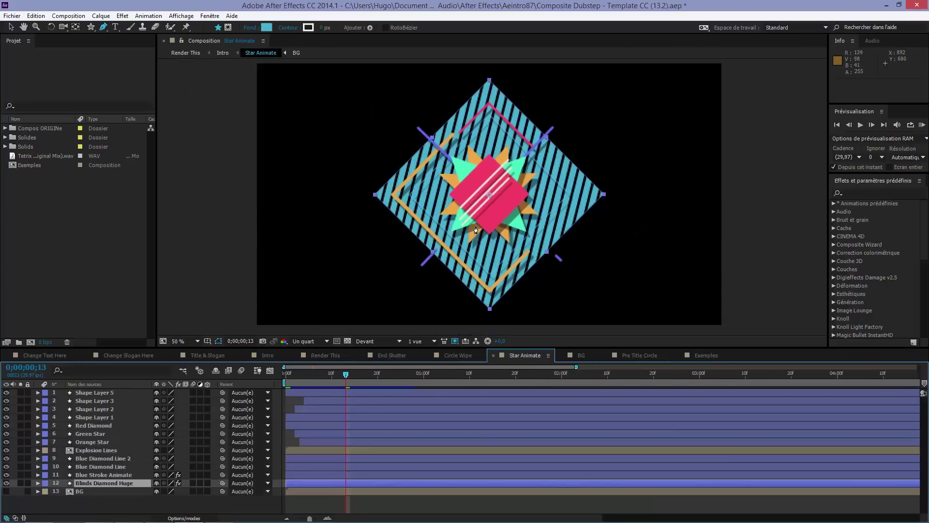
{"action": "scroll", "coordinate": [464, 208], "scroll_direction": "up", "scroll_amount": 1}
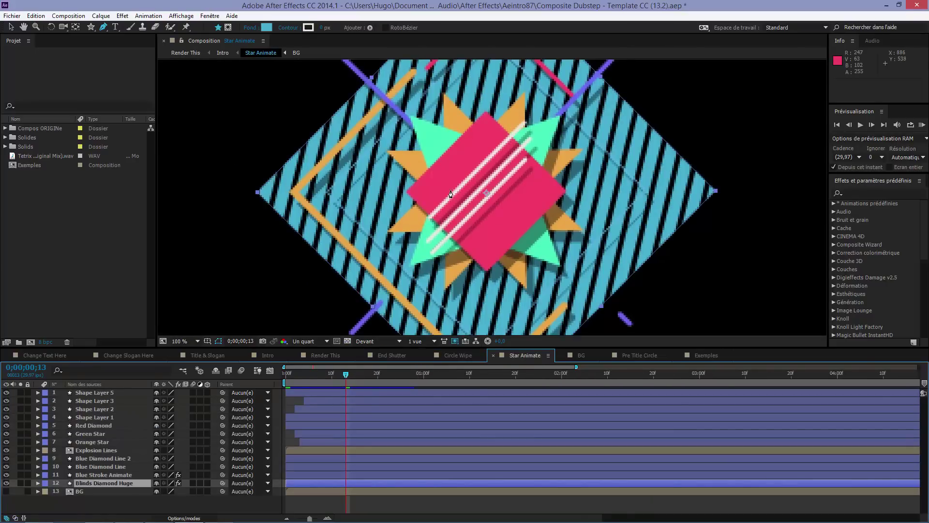
{"action": "mouse_move", "coordinate": [346, 377]}
{"action": "left_mouse_down"}
{"action": "mouse_move", "coordinate": [382, 377]}
{"action": "mouse_move", "coordinate": [337, 378]}
{"action": "left_mouse_up"}
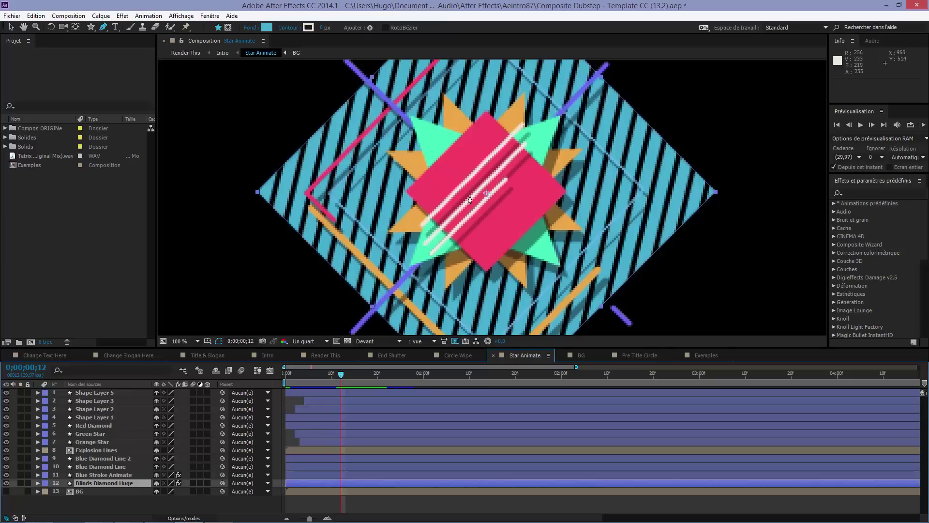
{"action": "key", "text": "comma"}
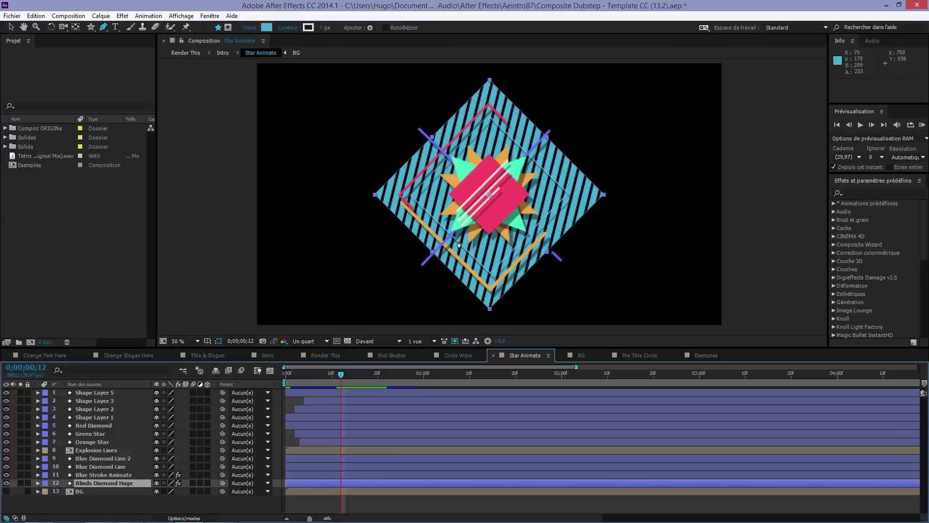
{"action": "left_click", "coordinate": [272, 372]}
{"action": "left_click", "coordinate": [272, 372]}
Go back to the Exemples composition and delete the line's keyframes and both Trait$ layers.
{"action": "left_click", "coordinate": [700, 354]}
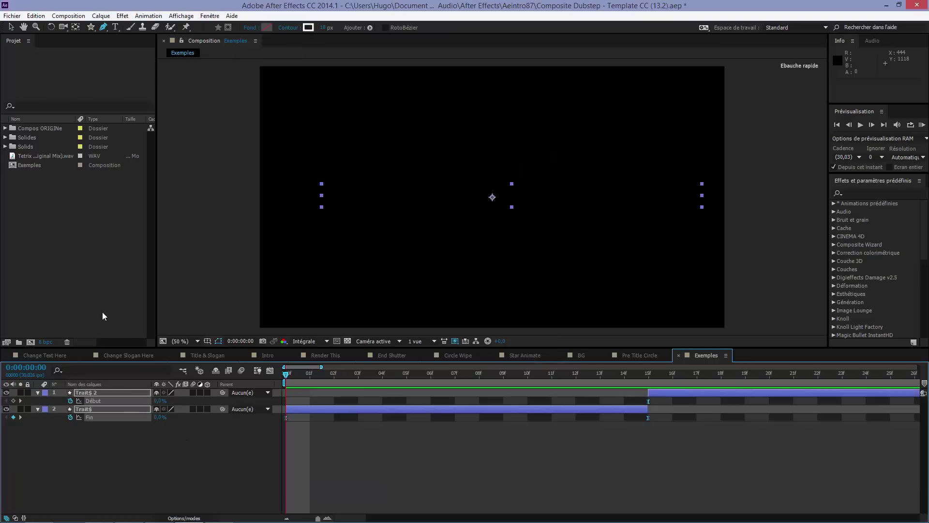
{"action": "key", "text": "ctrl+z"}
{"action": "key", "text": "ctrl+z"}
{"action": "key", "text": "ctrl+z"}
{"action": "key", "text": "ctrl+z"}
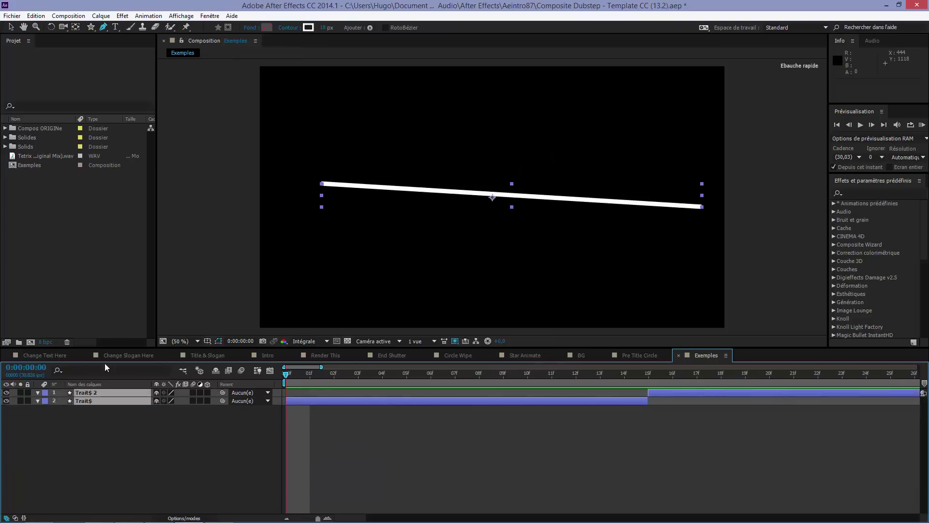
{"action": "right_click", "coordinate": [371, 434]}
{"action": "left_click", "coordinate": [357, 432]}
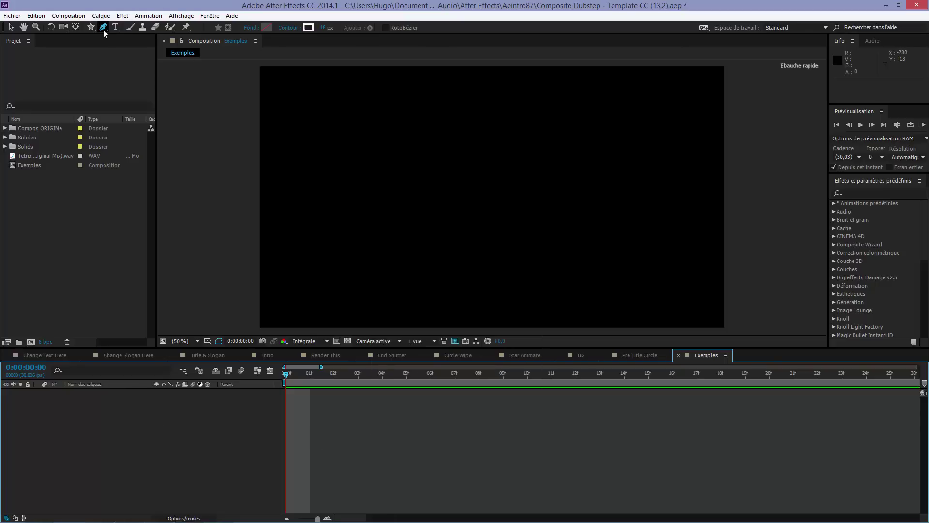
Add a new empty shape layer to the Exemples composition and select it.
{"action": "right_click", "coordinate": [415, 406]}
{"action": "mouse_move", "coordinate": [465, 412]}
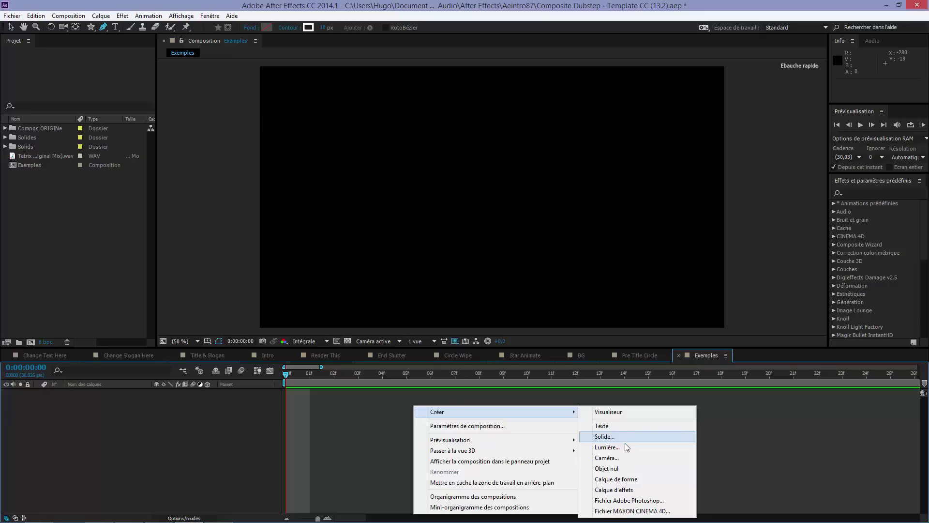
{"action": "left_click", "coordinate": [637, 481]}
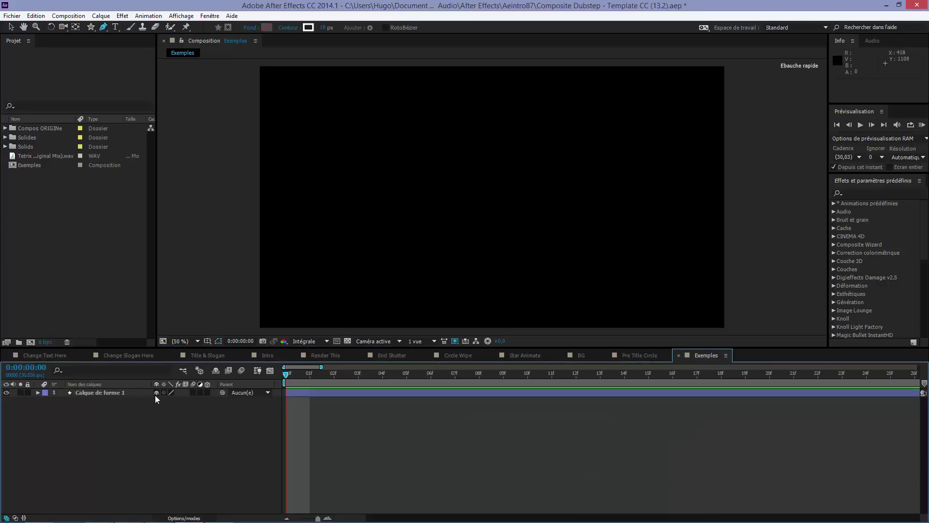
{"action": "left_click", "coordinate": [137, 393]}
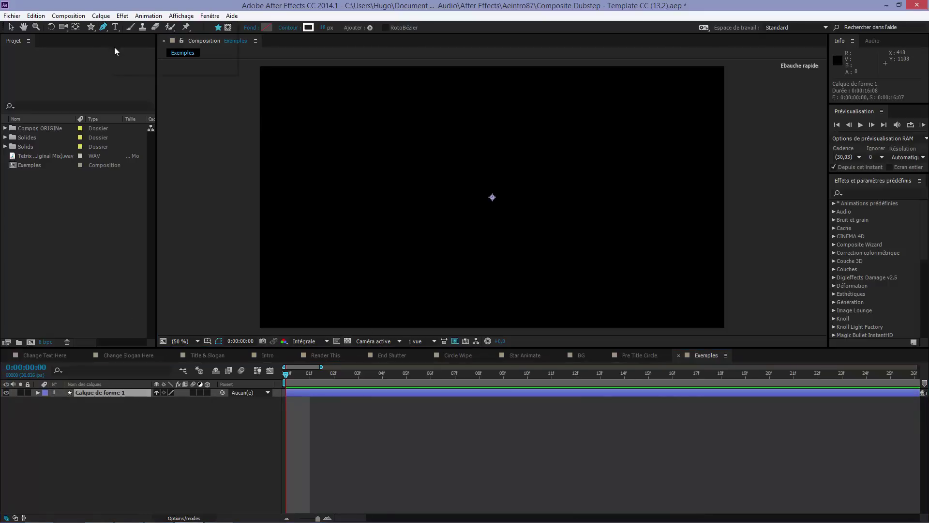
Draw an unfilled, white-outlined rectangle around the middle of the composition on the shape layer using the Rectangle tool.
{"action": "left_click", "coordinate": [92, 19]}
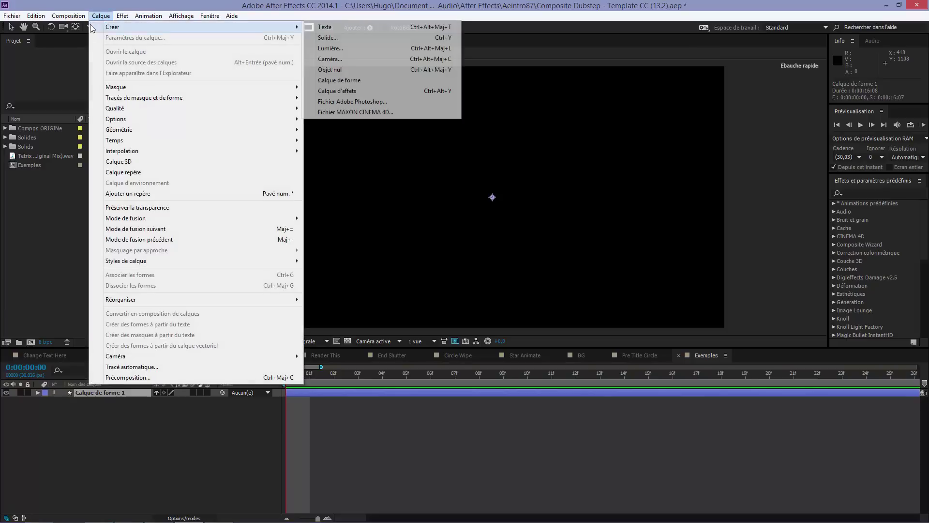
{"action": "left_click", "coordinate": [86, 25]}
{"action": "left_click", "coordinate": [91, 27]}
{"action": "left_click", "coordinate": [95, 54]}
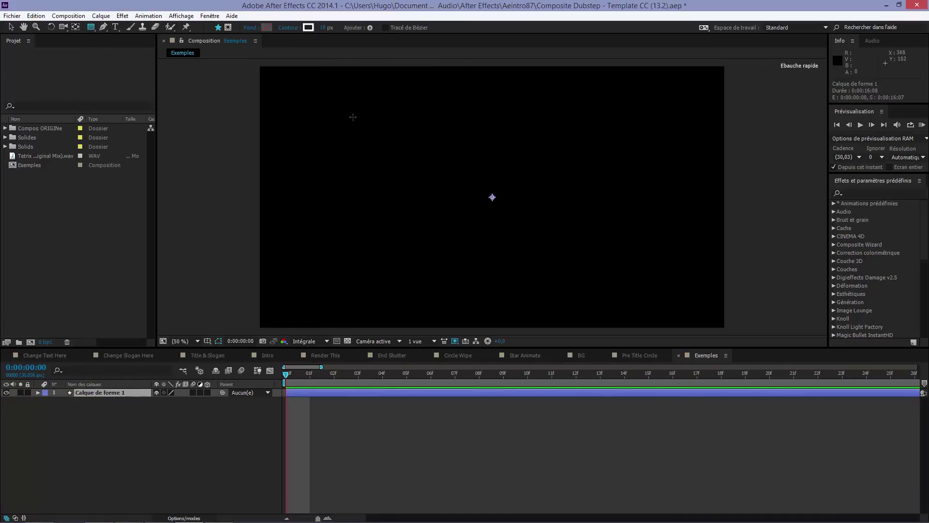
{"action": "left_click_drag", "start_coordinate": [369, 131], "coordinate": [634, 266]}
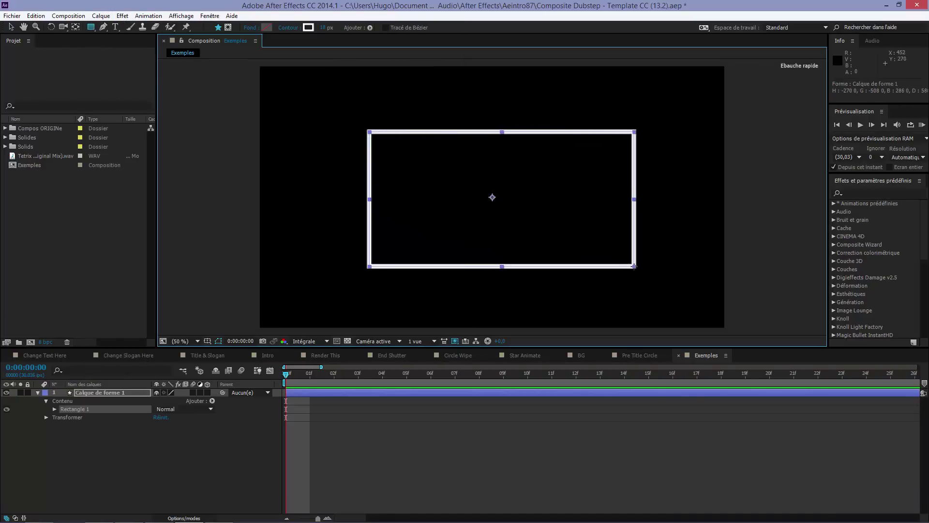
{"action": "left_click", "coordinate": [544, 481]}
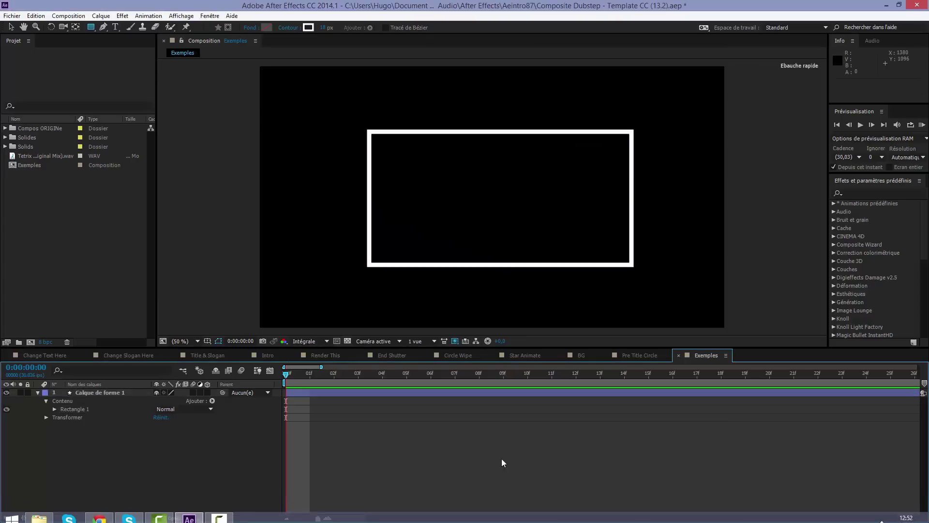
{"action": "left_click", "coordinate": [310, 373]}
{"action": "key", "text": "Home"}
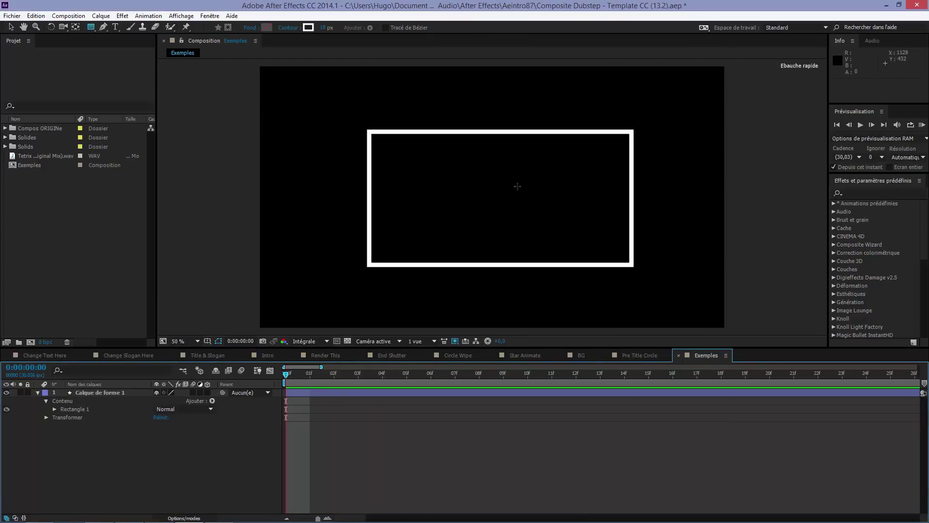
Open the Star Animate composition and scrub to 0;00;00;14 to view its diamond strokes.
{"action": "left_click", "coordinate": [518, 355]}
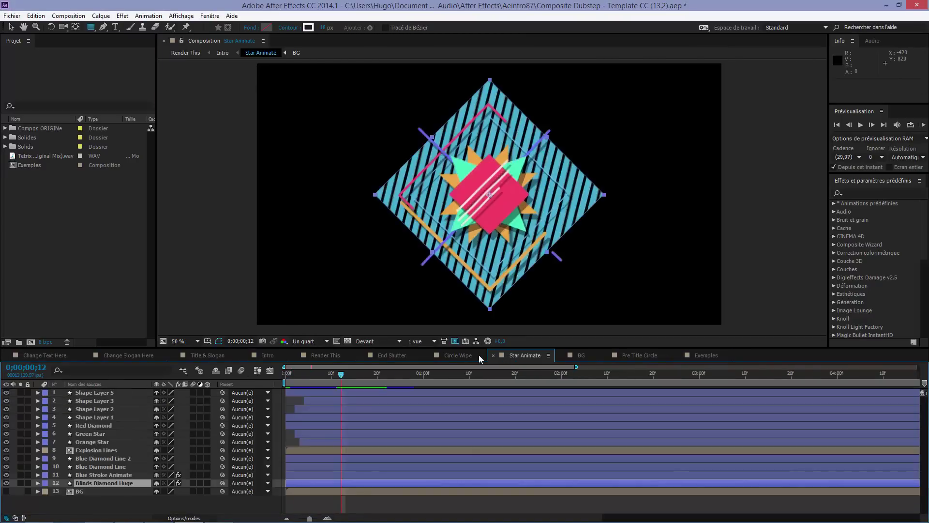
{"action": "left_click", "coordinate": [478, 356]}
{"action": "left_click", "coordinate": [513, 357]}
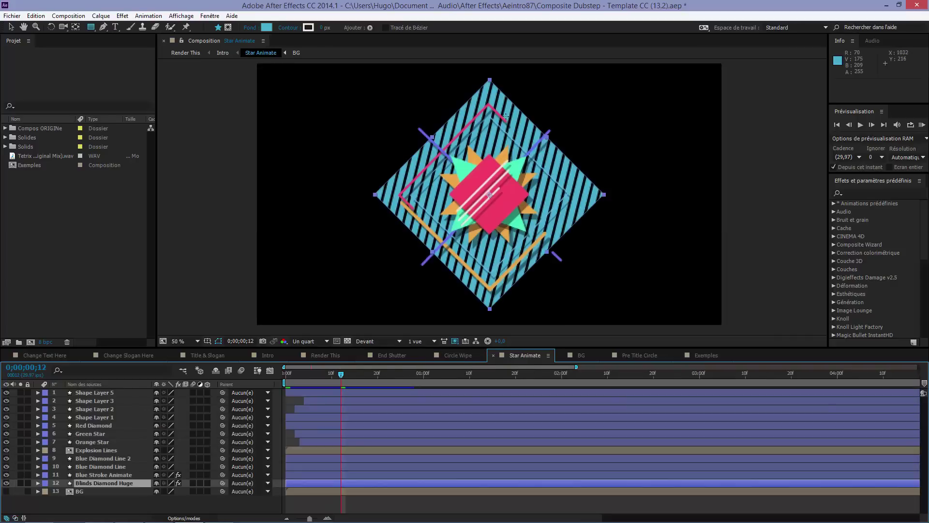
{"action": "mouse_move", "coordinate": [343, 376]}
{"action": "left_mouse_down"}
{"action": "mouse_move", "coordinate": [361, 373]}
{"action": "mouse_move", "coordinate": [349, 372]}
{"action": "left_mouse_up"}
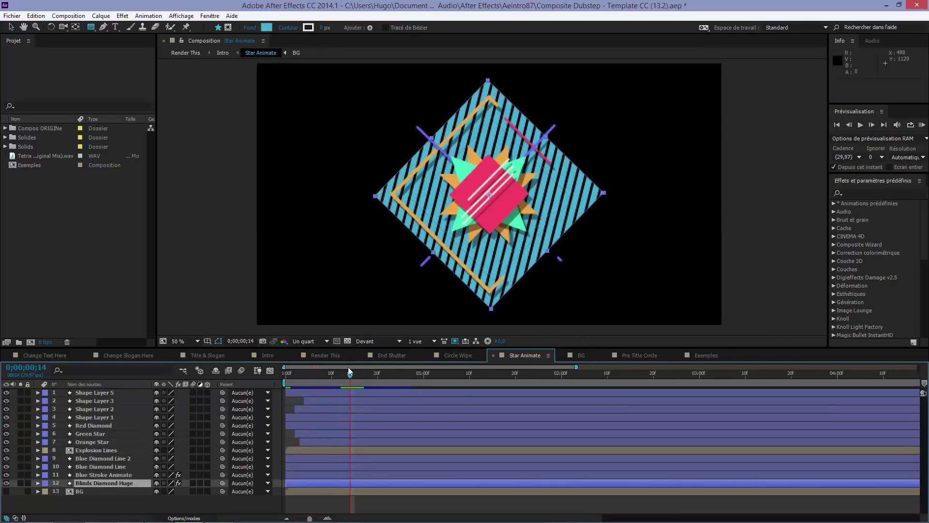
Hide the Blinds Diamond Huge, Blue Stroke Animate and Blue Diamond Line 2 layers, keeping Blue Diamond Line visible.
{"action": "left_click", "coordinate": [6, 483]}
{"action": "left_click", "coordinate": [7, 482]}
{"action": "left_click", "coordinate": [6, 483]}
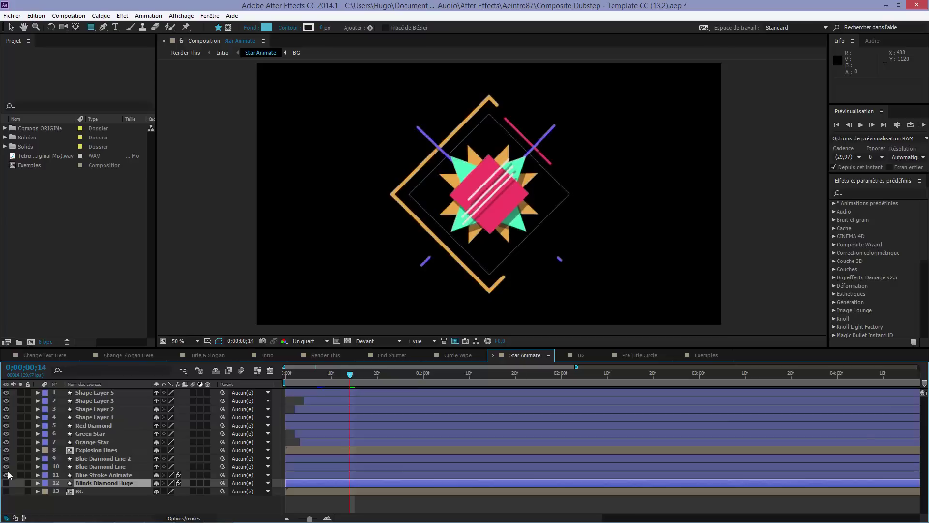
{"action": "left_click", "coordinate": [7, 474]}
{"action": "left_click", "coordinate": [6, 458]}
{"action": "left_click", "coordinate": [6, 466]}
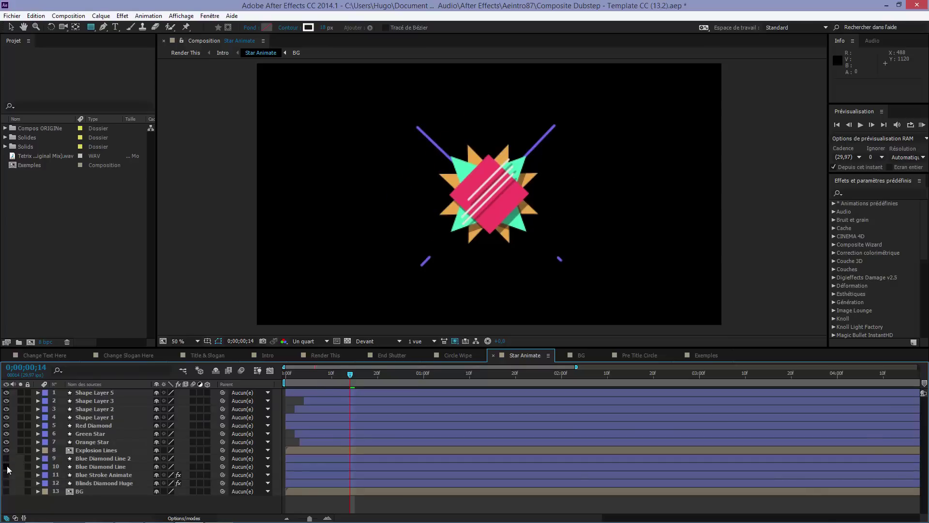
{"action": "left_click", "coordinate": [6, 466]}
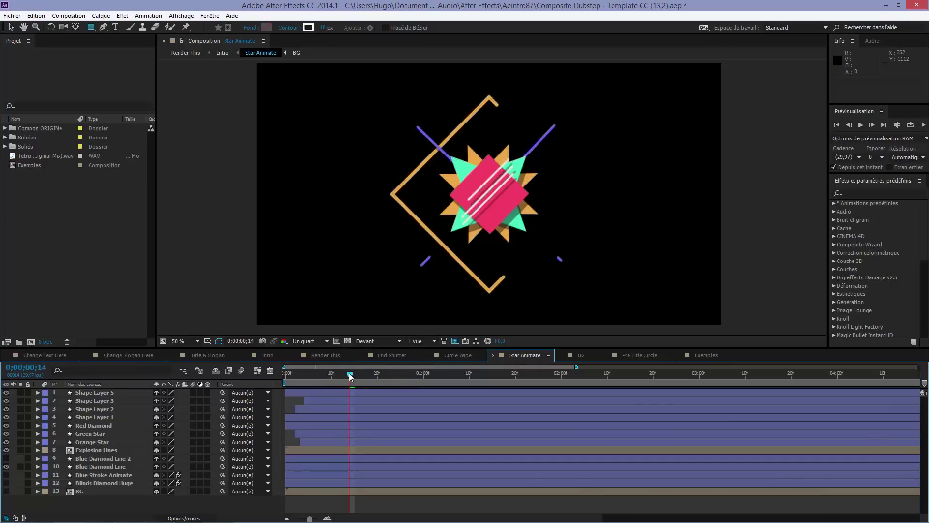
Examine the orange diamond stroke and the star artwork close up around 0;00;00;13.
{"action": "mouse_move", "coordinate": [351, 376]}
{"action": "left_mouse_down"}
{"action": "mouse_move", "coordinate": [331, 377]}
{"action": "mouse_move", "coordinate": [388, 388]}
{"action": "mouse_move", "coordinate": [353, 397]}
{"action": "mouse_move", "coordinate": [402, 393]}
{"action": "mouse_move", "coordinate": [306, 396]}
{"action": "mouse_move", "coordinate": [342, 382]}
{"action": "left_mouse_up"}
{"action": "key", "text": "period"}
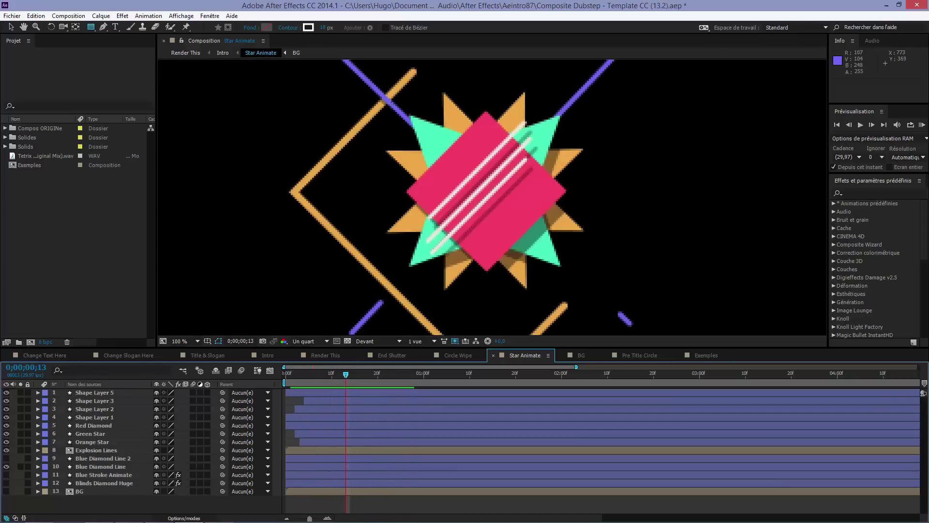
{"action": "key", "text": "h"}
{"action": "left_click_drag", "start_coordinate": [400, 115], "coordinate": [422, 180]}
{"action": "left_click_drag", "start_coordinate": [574, 291], "coordinate": [510, 266]}
{"action": "key", "text": "q"}
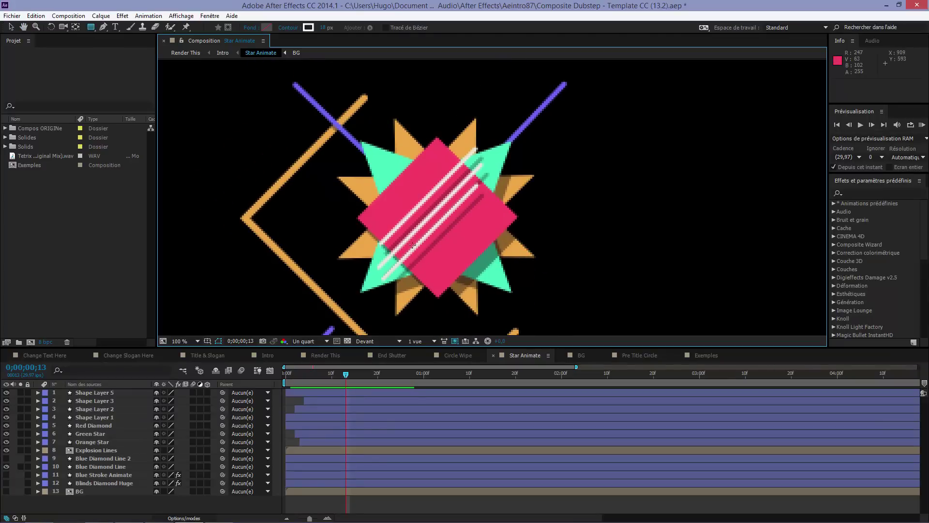
{"action": "key", "text": "v"}
Return to the Exemples composition and move the rectangle's shape layer to position 924, 530 to centre it.
{"action": "left_click", "coordinate": [704, 355]}
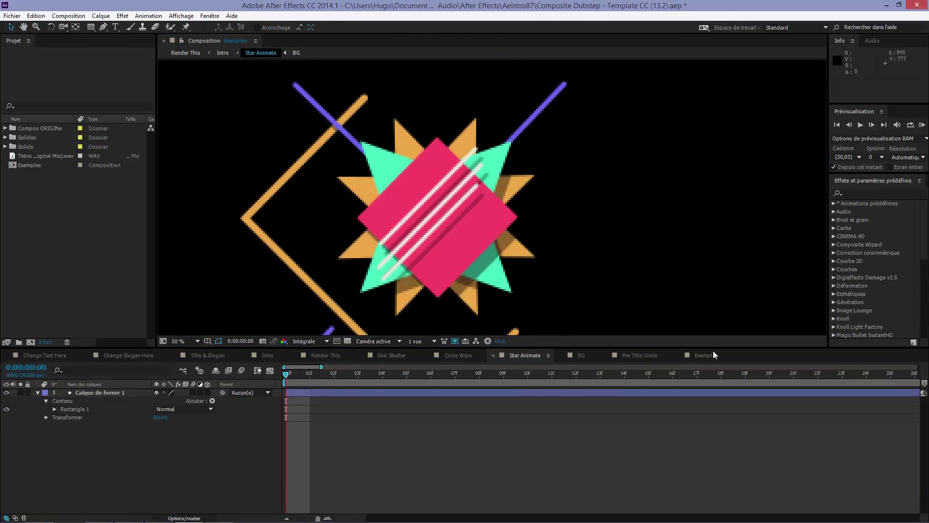
{"action": "left_click", "coordinate": [338, 395]}
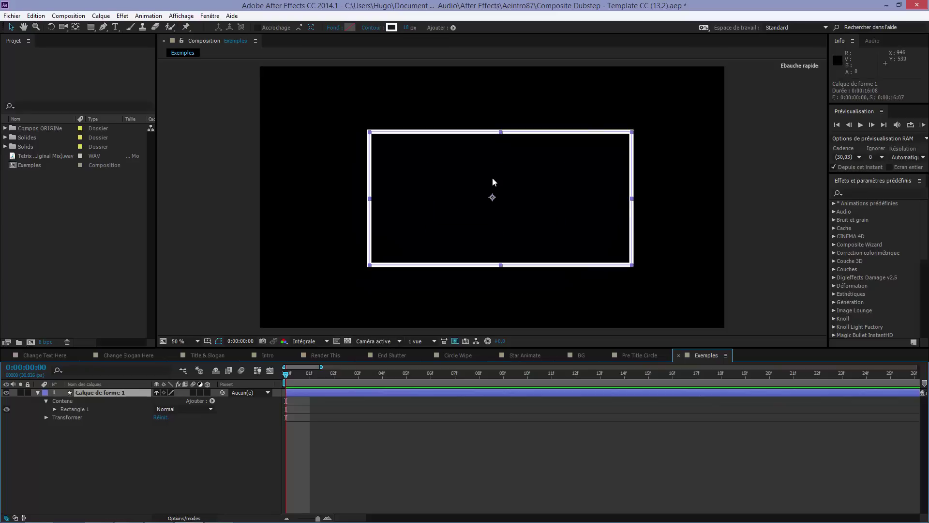
{"action": "left_click_drag", "start_coordinate": [503, 141], "coordinate": [493, 138]}
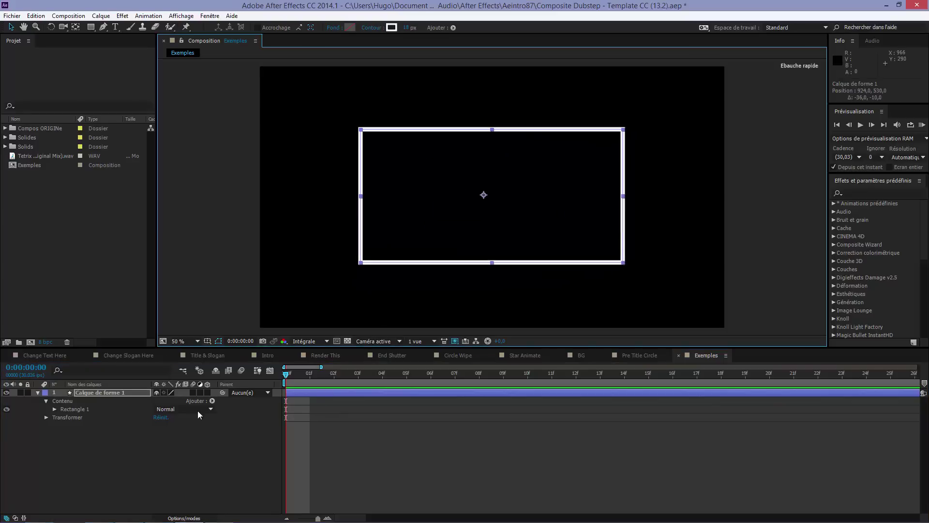
Add a Raccorder les tracés modifier to the rectangle's shape layer and reveal its properties.
{"action": "left_click", "coordinate": [212, 401]}
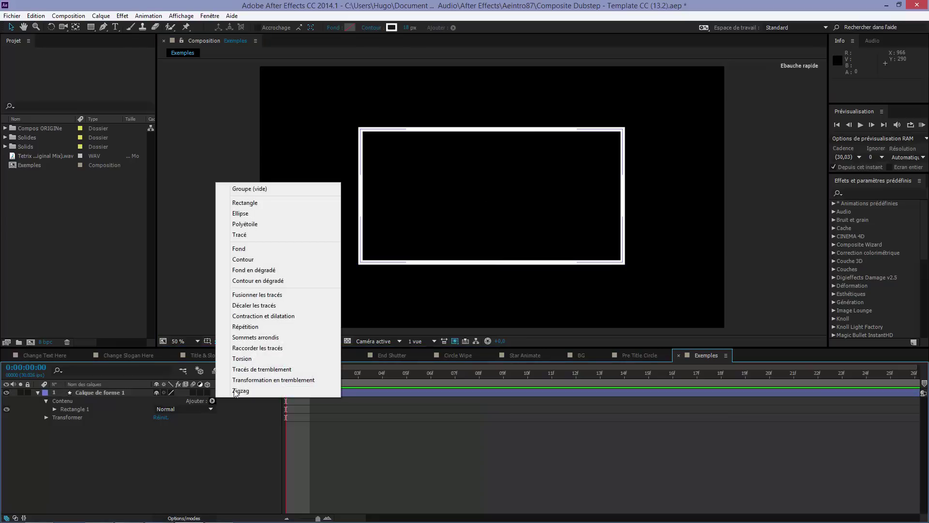
{"action": "left_click", "coordinate": [273, 347]}
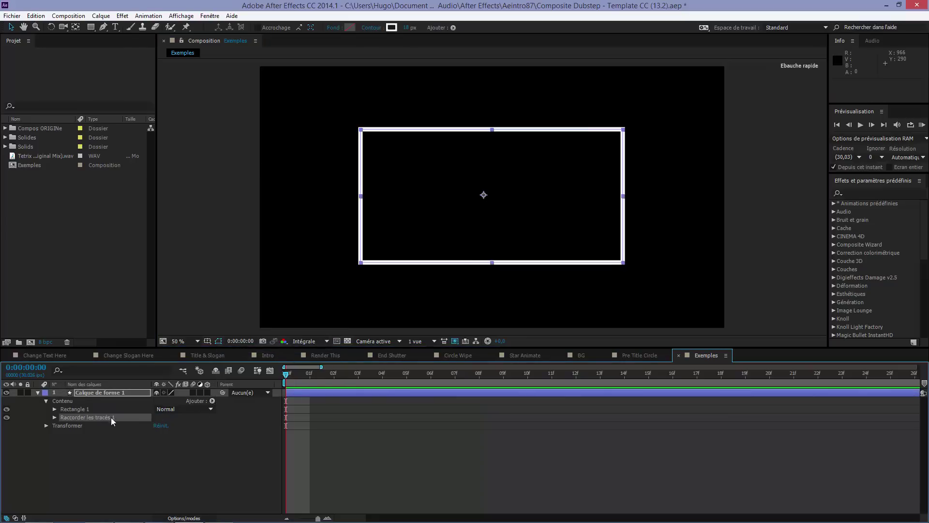
{"action": "left_click", "coordinate": [54, 417]}
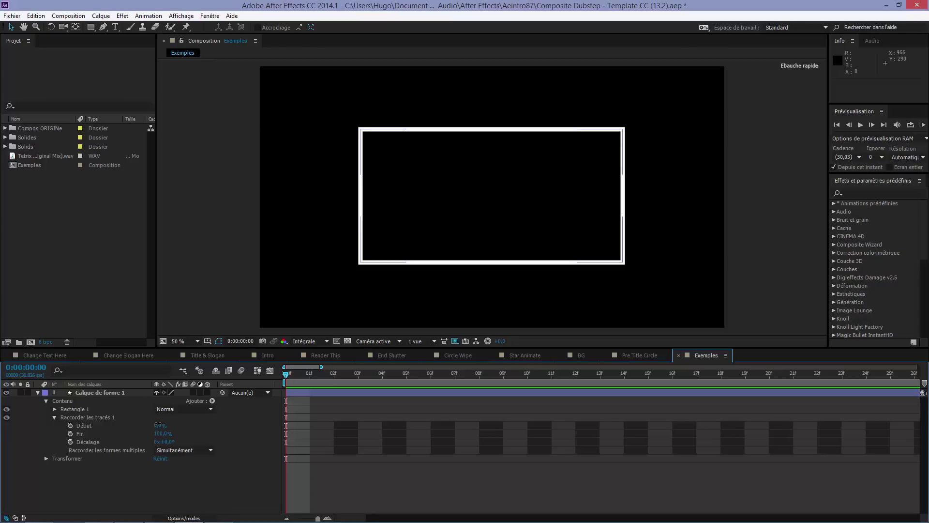
Keyframe the rectangle's Début value from 100% at 0:00:00:00 to 0% at 0:00:00:14, displaying a longer time range.
{"action": "left_click_drag", "start_coordinate": [158, 425], "coordinate": [224, 426]}
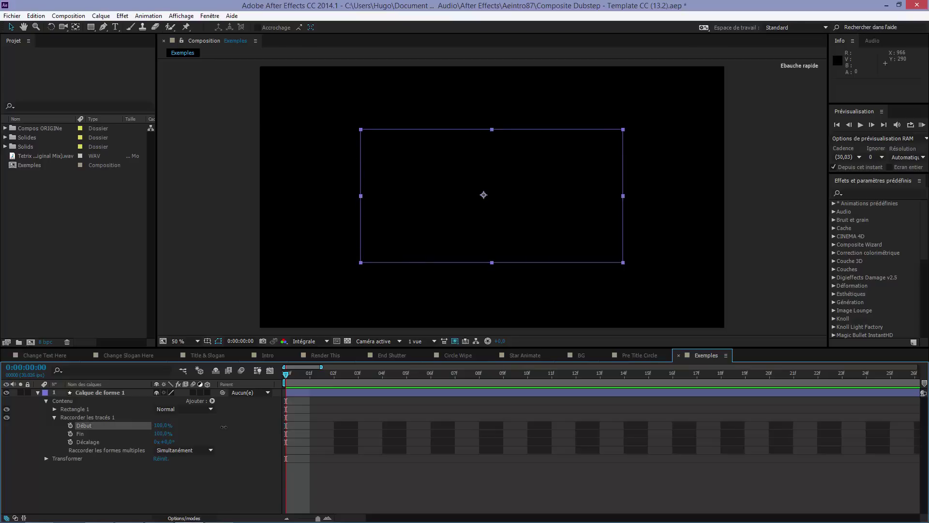
{"action": "left_click", "coordinate": [70, 425]}
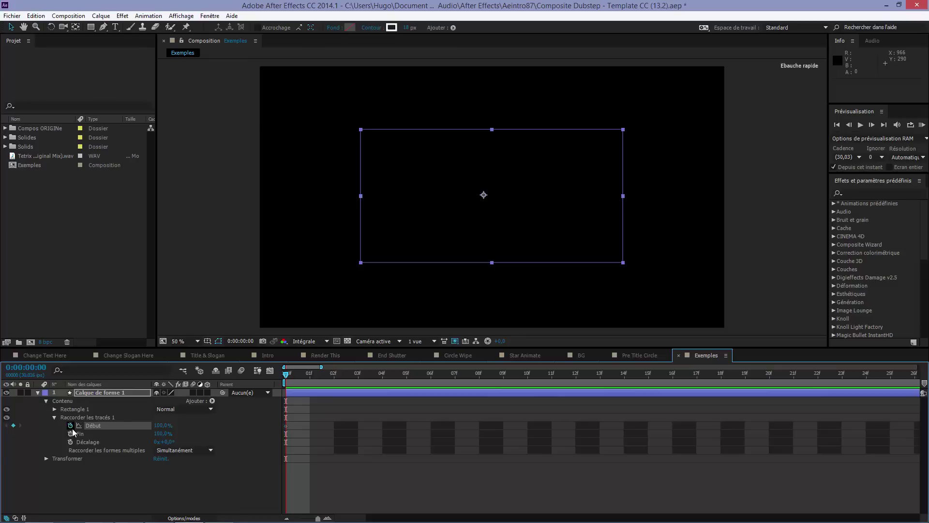
{"action": "left_click_drag", "start_coordinate": [321, 367], "coordinate": [736, 367]}
{"action": "left_click", "coordinate": [314, 378]}
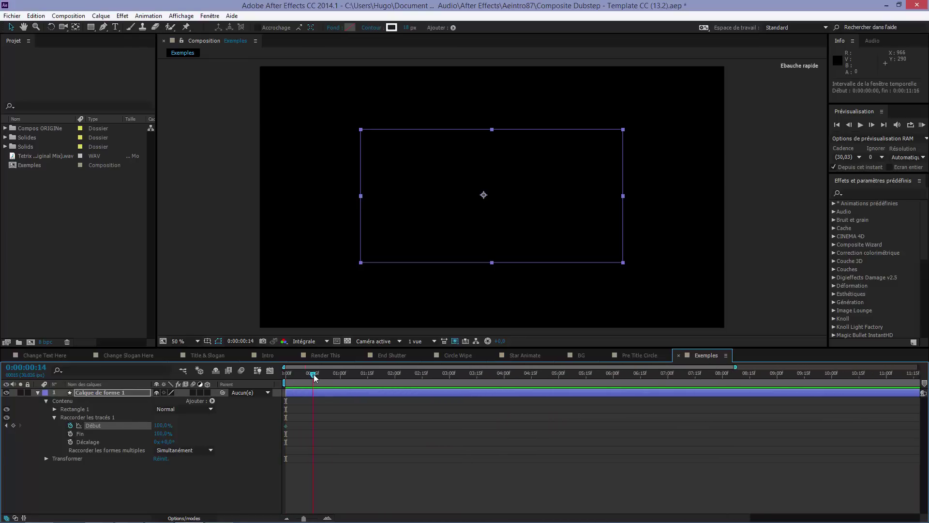
{"action": "left_click_drag", "start_coordinate": [163, 428], "coordinate": [30, 434]}
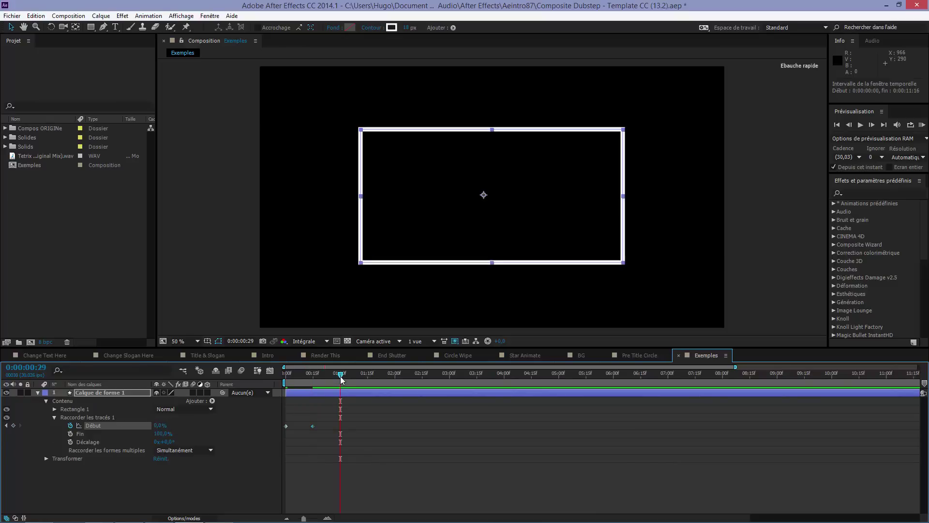
Split the rectangle's shape layer at 0:00:00:14.
{"action": "left_click_drag", "start_coordinate": [341, 379], "coordinate": [316, 384]}
{"action": "left_click", "coordinate": [36, 15]}
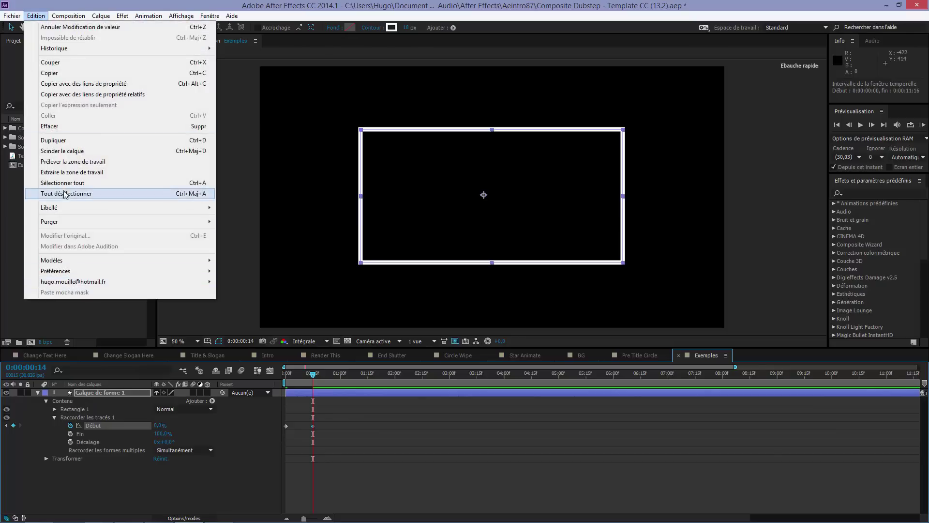
{"action": "left_click", "coordinate": [68, 140]}
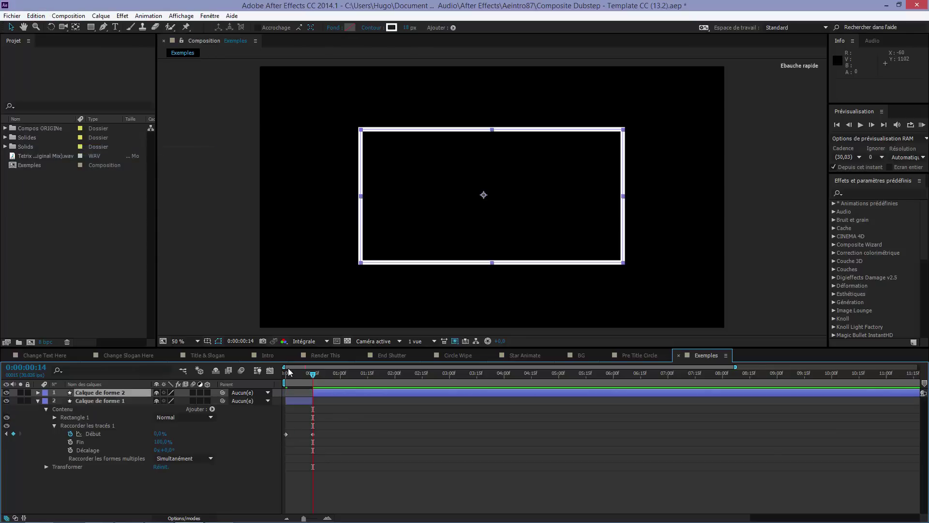
Reveal the trim properties of Calque de forme 2 and remove its Début keyframes.
{"action": "left_click", "coordinate": [38, 392]}
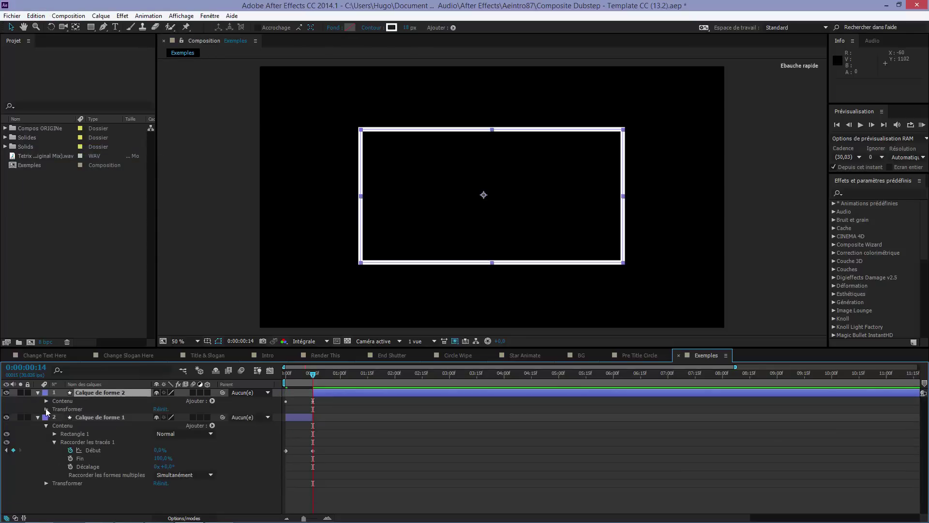
{"action": "left_click", "coordinate": [47, 400]}
{"action": "left_click", "coordinate": [54, 417]}
{"action": "left_click", "coordinate": [55, 417]}
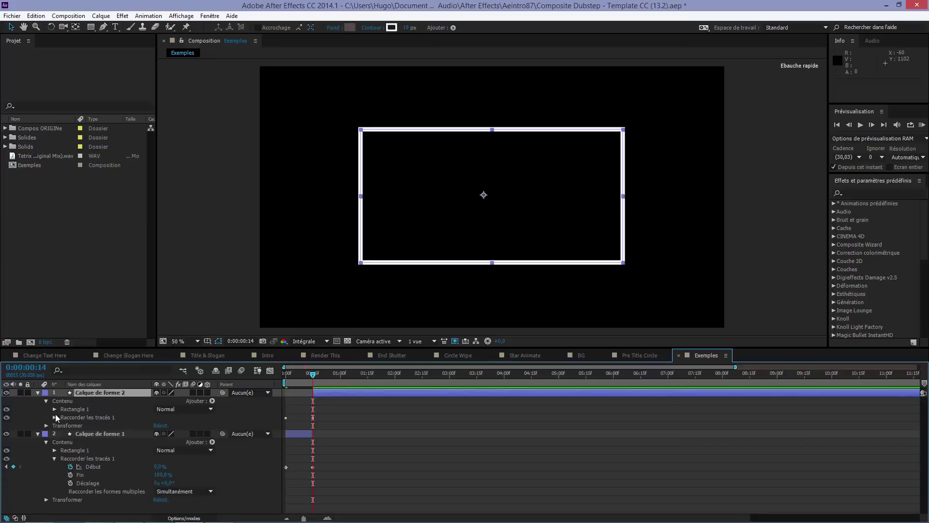
{"action": "left_click", "coordinate": [55, 417]}
{"action": "left_click", "coordinate": [70, 425]}
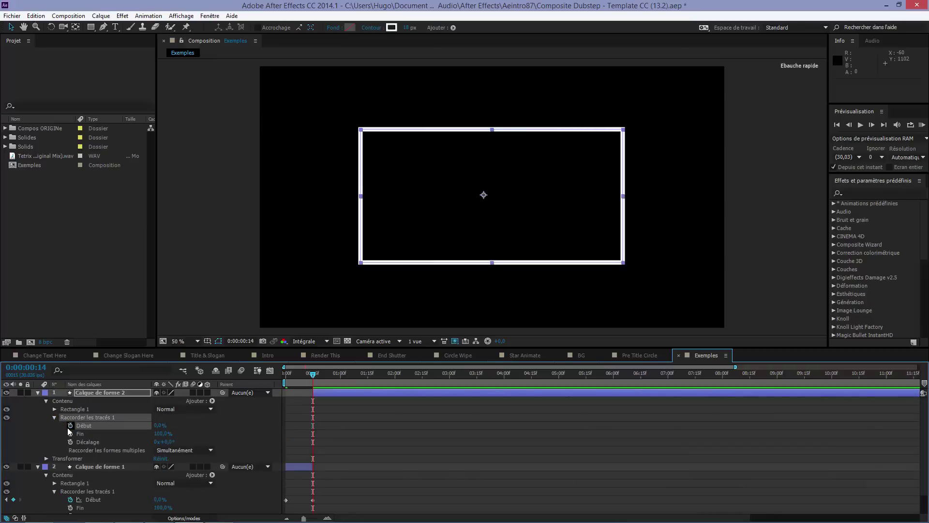
Keyframe Fin on Calque de forme 2 from 100% at 0:00:00:14 to 0% at 0:00:00:29, and preview from the start.
{"action": "left_click", "coordinate": [70, 434]}
{"action": "left_click", "coordinate": [341, 383]}
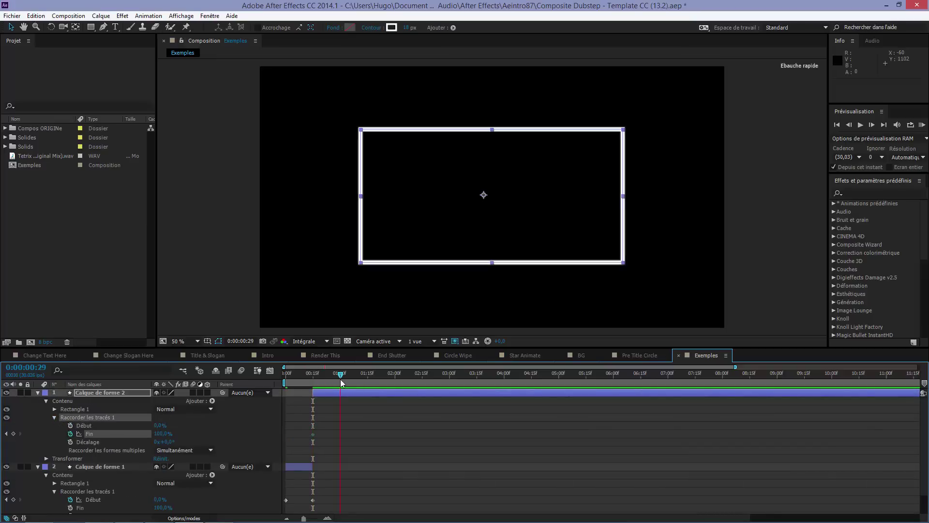
{"action": "left_click_drag", "start_coordinate": [162, 437], "coordinate": [131, 434]}
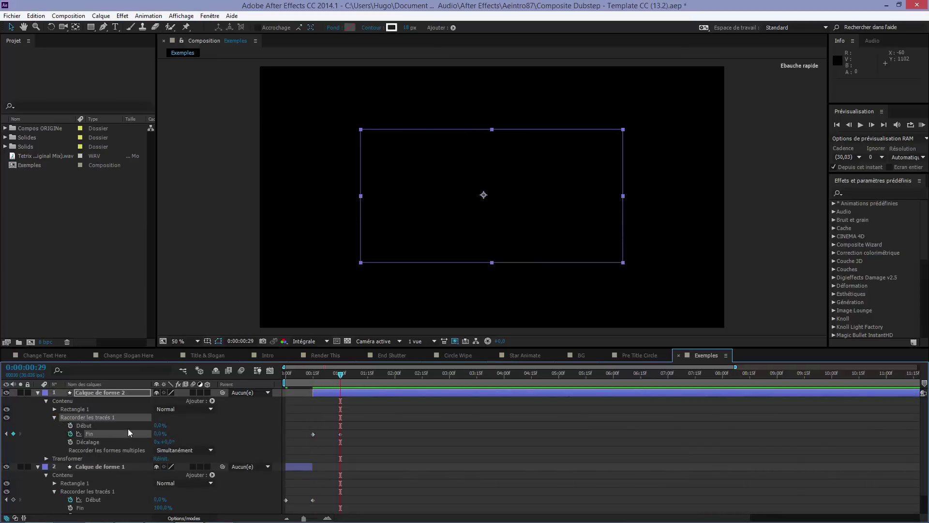
{"action": "key", "text": "Home"}
{"action": "key", "text": "KP_0"}
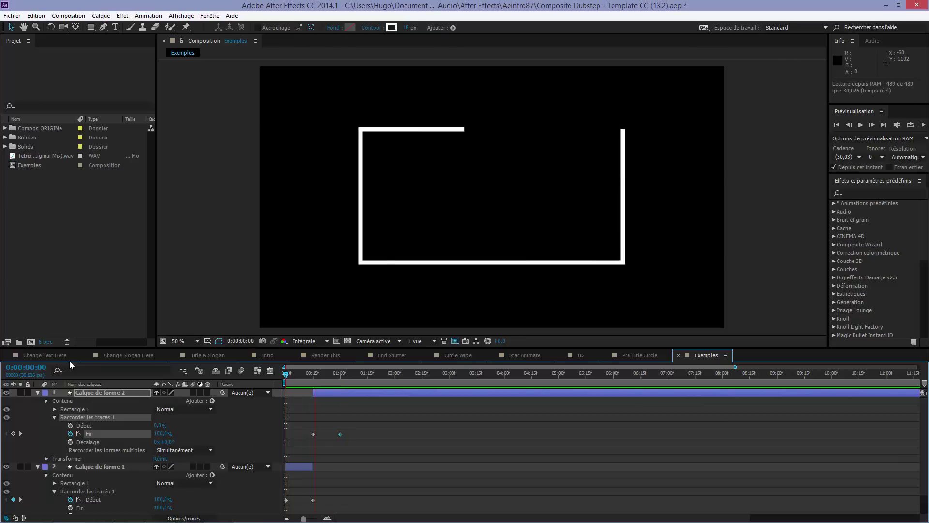
Ease the Début keyframes of Calque de forme 1 and extend the last keyframe's influence back toward the start of the speed graph.
{"action": "left_click_drag", "start_coordinate": [359, 426], "coordinate": [286, 512]}
{"action": "left_click", "coordinate": [269, 370]}
{"action": "scroll", "coordinate": [118, 479], "scroll_direction": "down", "scroll_amount": 2}
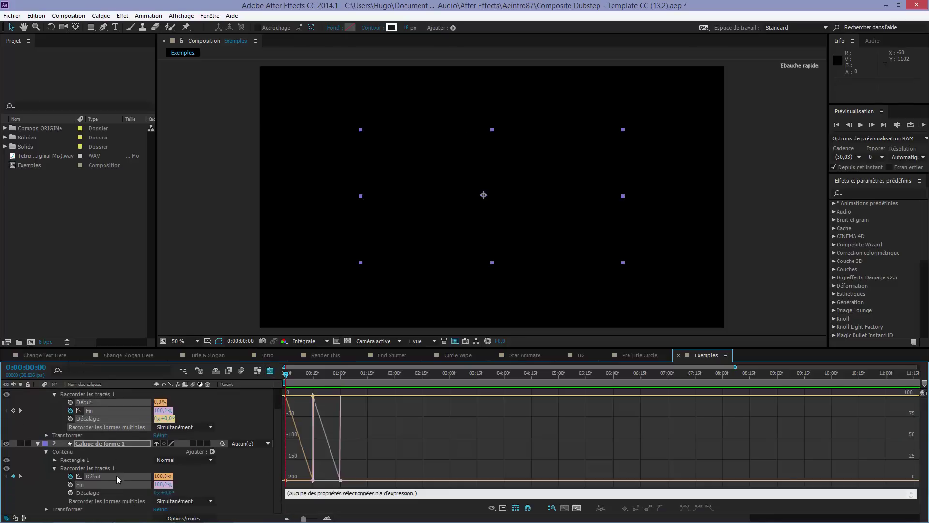
{"action": "left_click", "coordinate": [117, 479]}
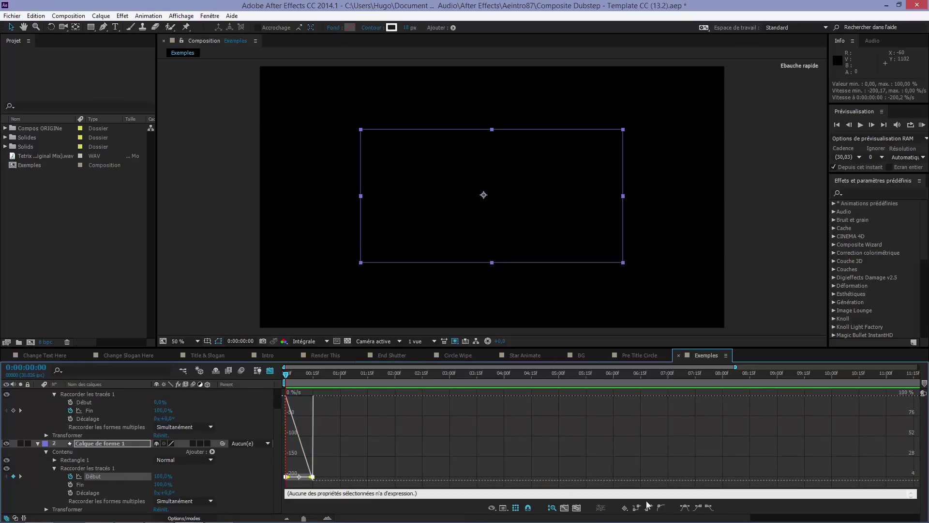
{"action": "left_click", "coordinate": [685, 507]}
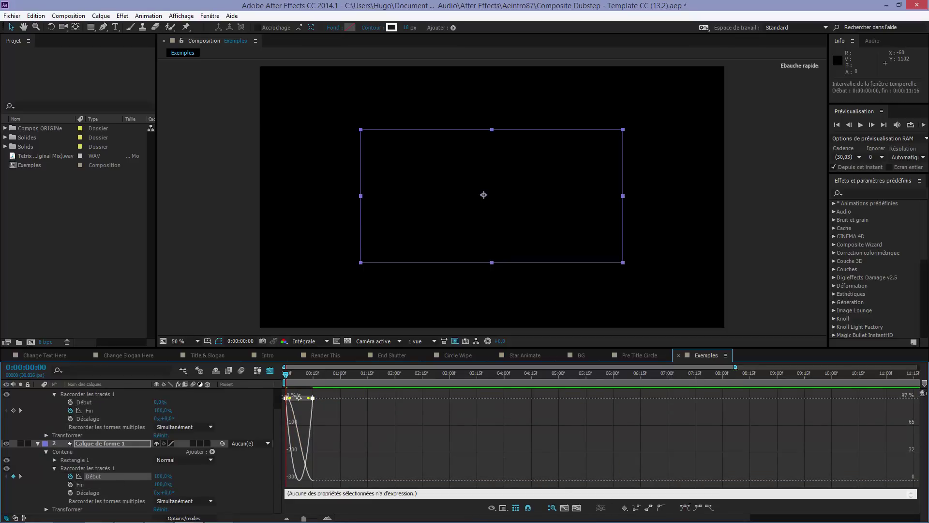
{"action": "scroll", "coordinate": [377, 400], "scroll_direction": "up", "scroll_amount": 5}
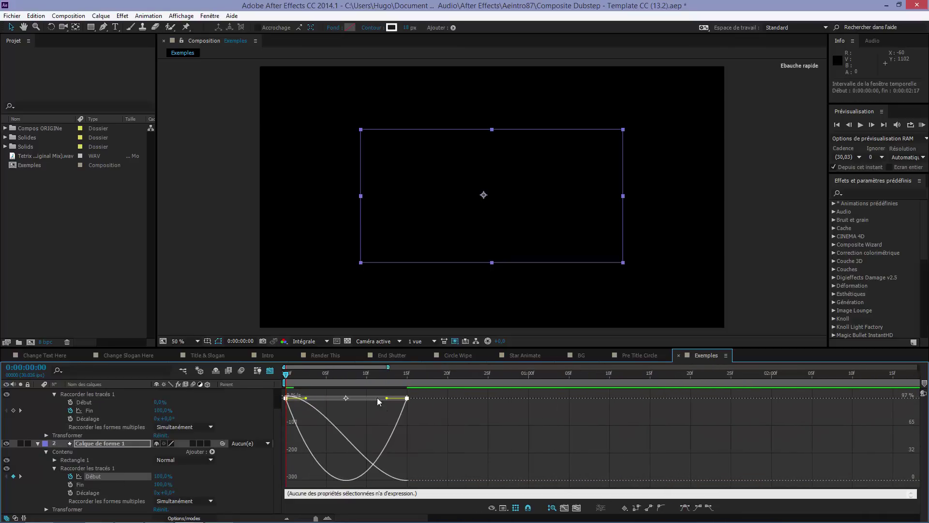
{"action": "left_click_drag", "start_coordinate": [387, 398], "coordinate": [305, 398]}
Ease the Fin keyframes of Calque de forme 2, extend the first keyframe's influence to about mid-curve, and preview the animation.
{"action": "left_click", "coordinate": [101, 412]}
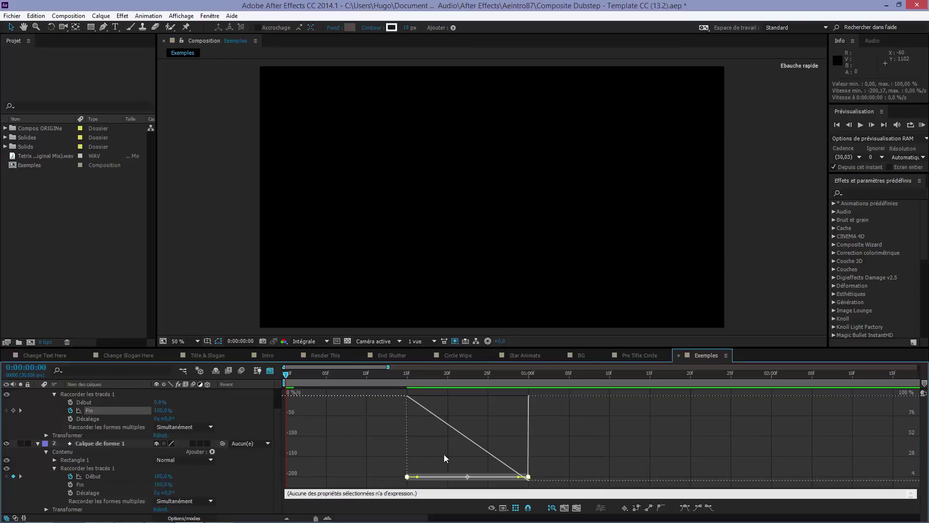
{"action": "left_click", "coordinate": [685, 507]}
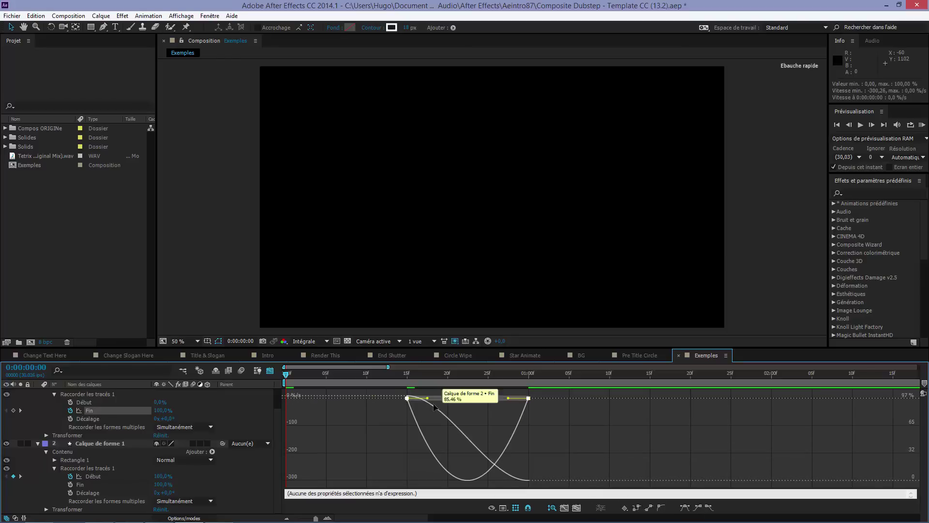
{"action": "left_click_drag", "start_coordinate": [427, 402], "coordinate": [465, 398]}
{"action": "left_click", "coordinate": [270, 370]}
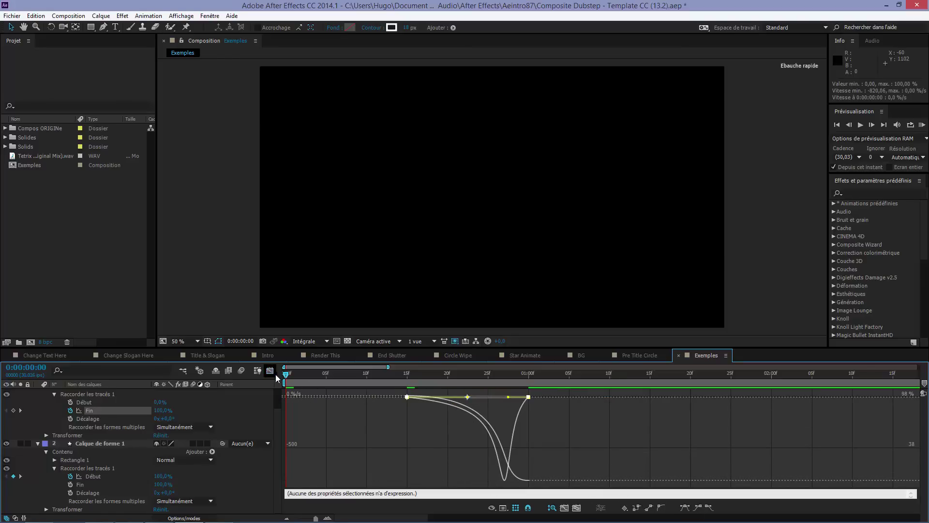
{"action": "key", "text": "space"}
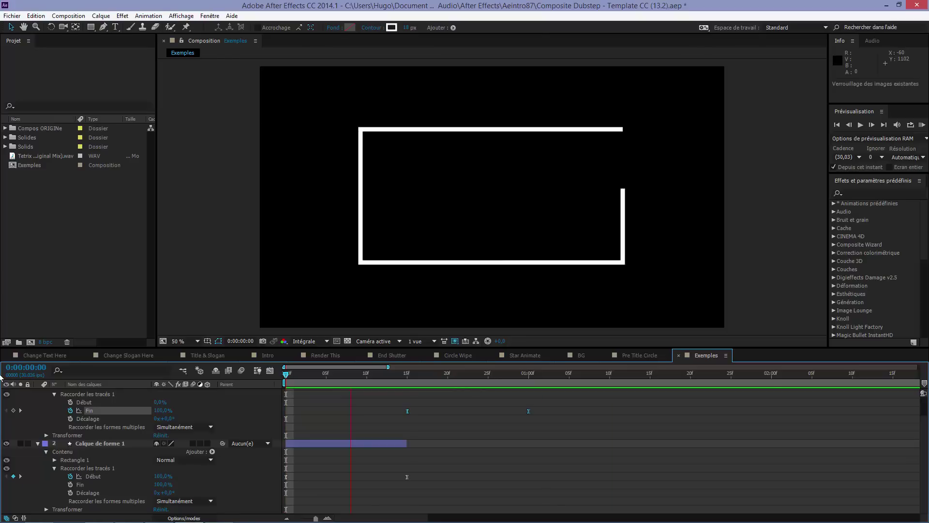
{"action": "key", "text": "space"}
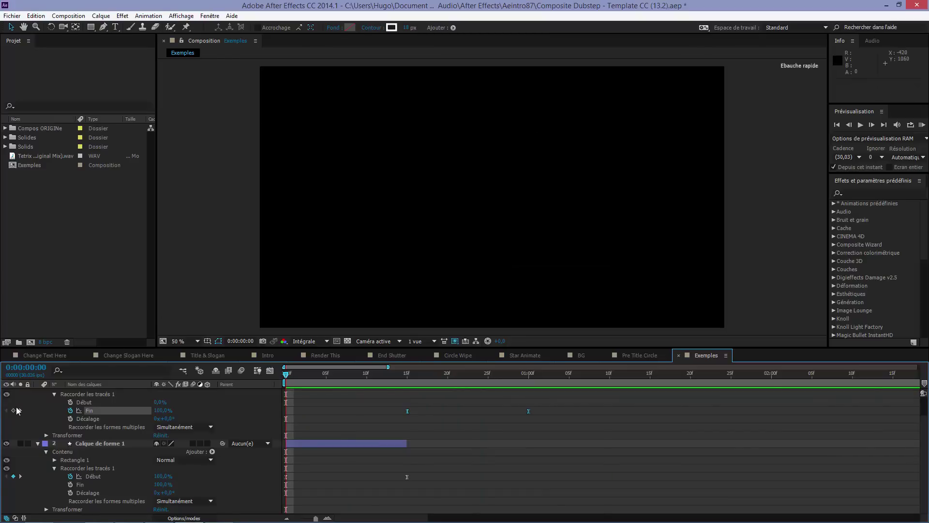
Collapse both shape layers and display the Star Animate composition.
{"action": "scroll", "coordinate": [34, 407], "scroll_direction": "up", "scroll_amount": 2}
{"action": "left_click", "coordinate": [38, 392]}
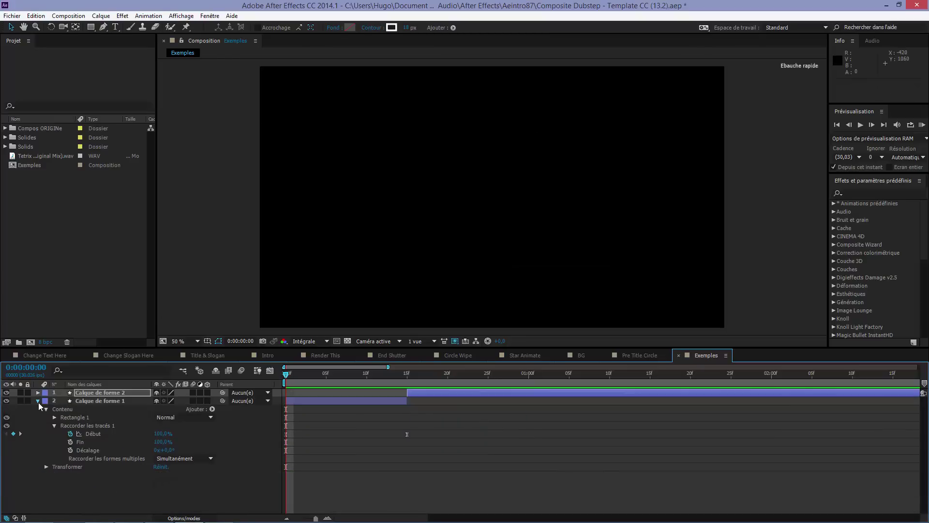
{"action": "left_click", "coordinate": [38, 401]}
{"action": "left_click", "coordinate": [619, 355]}
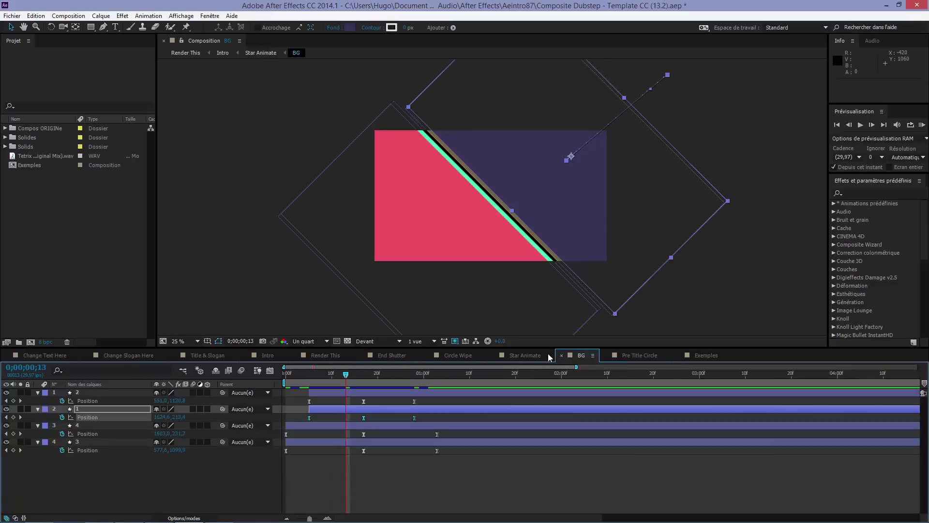
{"action": "left_click", "coordinate": [581, 355]}
{"action": "left_click", "coordinate": [513, 359]}
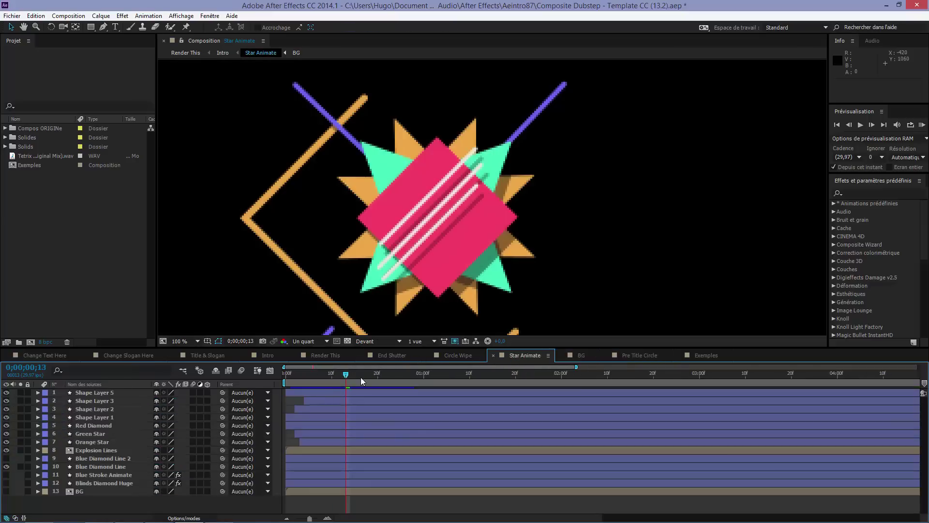
Examine the star artwork at 0;00;00;14, both close up and as a whole.
{"action": "mouse_move", "coordinate": [362, 377]}
{"action": "left_mouse_down"}
{"action": "mouse_move", "coordinate": [335, 378]}
{"action": "mouse_move", "coordinate": [349, 376]}
{"action": "left_mouse_up"}
{"action": "scroll", "coordinate": [448, 179], "scroll_direction": "down", "scroll_amount": 2}
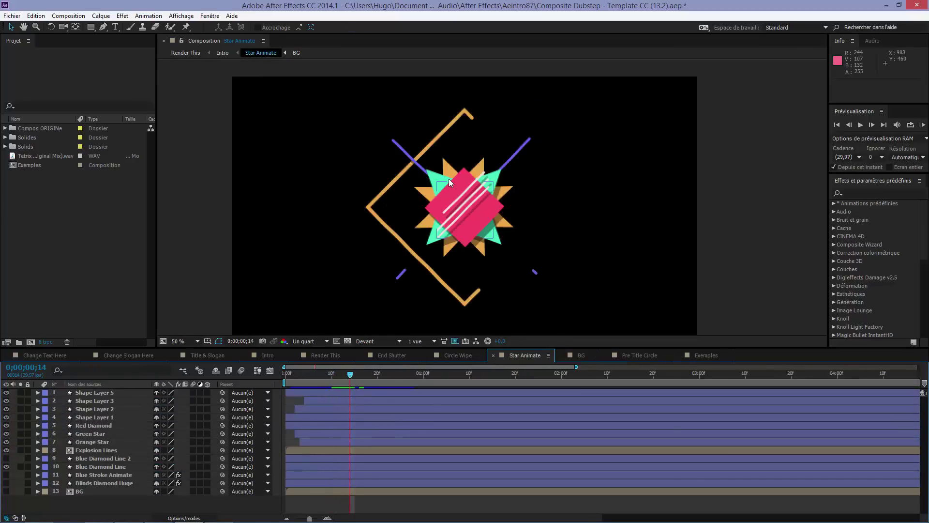
{"action": "scroll", "coordinate": [449, 178], "scroll_direction": "down", "scroll_amount": 2}
{"action": "scroll", "coordinate": [449, 179], "scroll_direction": "up", "scroll_amount": 2}
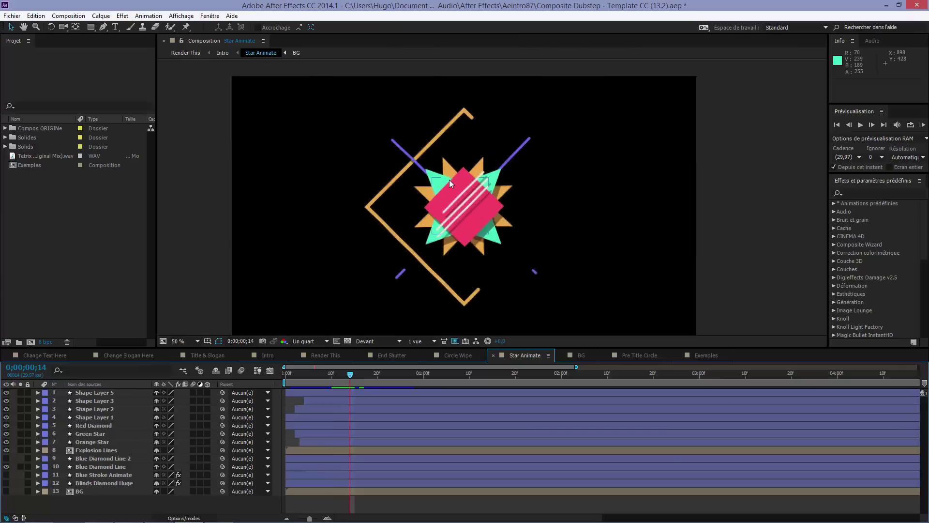
{"action": "scroll", "coordinate": [456, 224], "scroll_direction": "up", "scroll_amount": 2}
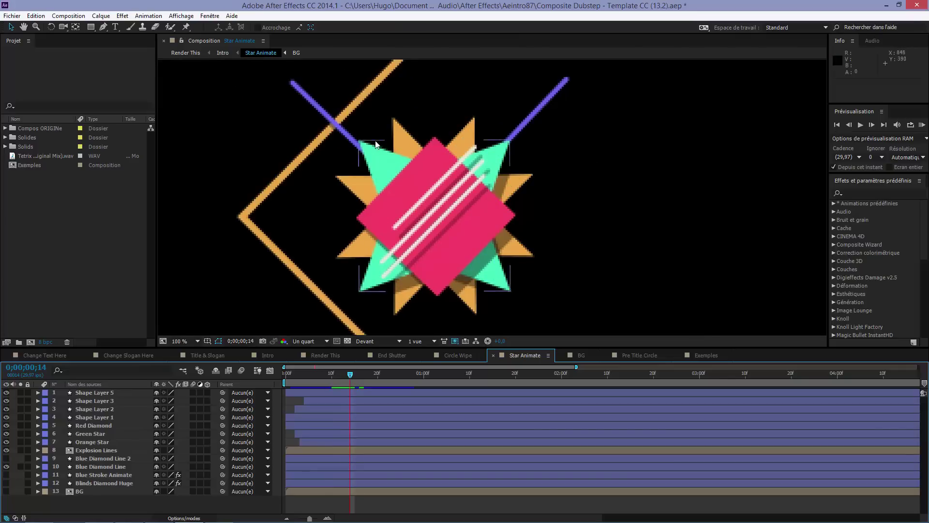
{"action": "scroll", "coordinate": [504, 203], "scroll_direction": "down", "scroll_amount": 4}
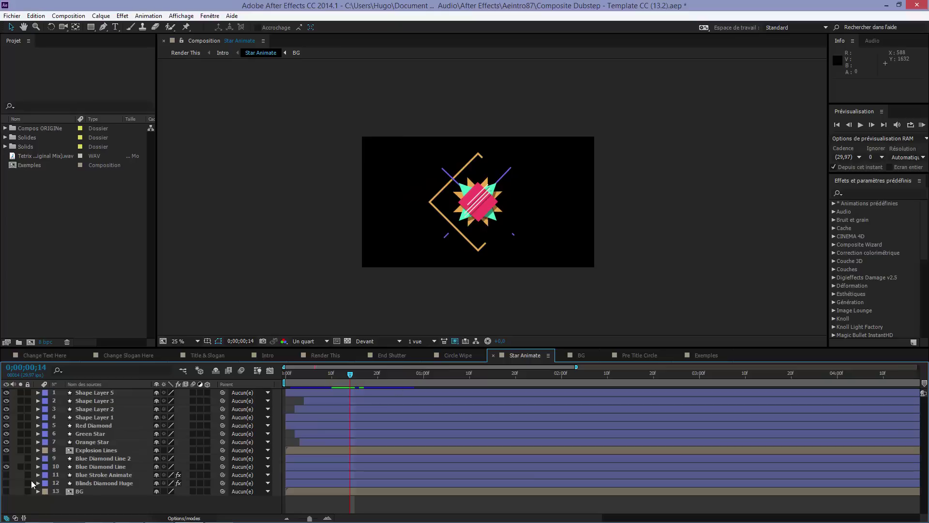
Show the Blue Diamond Line 2, Blue Stroke Animate, Blinds Diamond Huge and BG layers, and view frame 0;00;00;05.
{"action": "left_click_drag", "start_coordinate": [6, 458], "coordinate": [6, 477]}
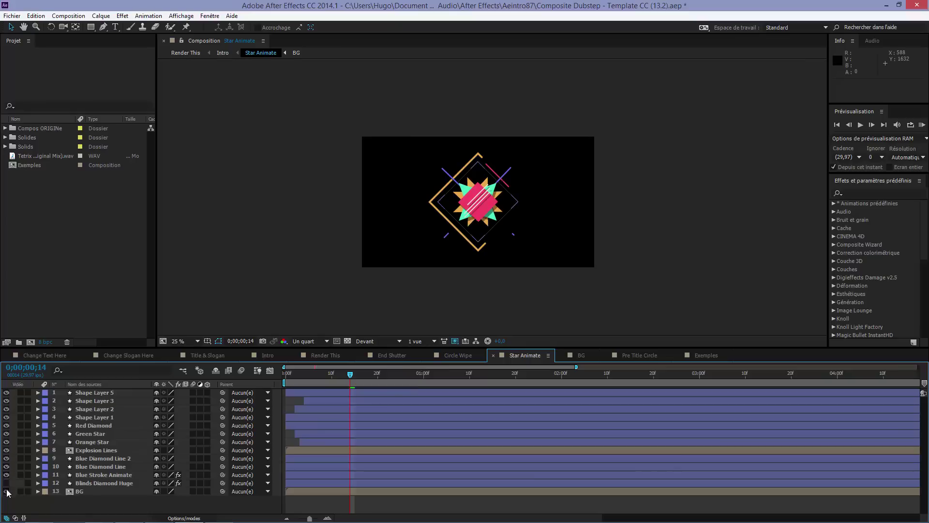
{"action": "left_click", "coordinate": [6, 491]}
{"action": "left_click", "coordinate": [6, 483]}
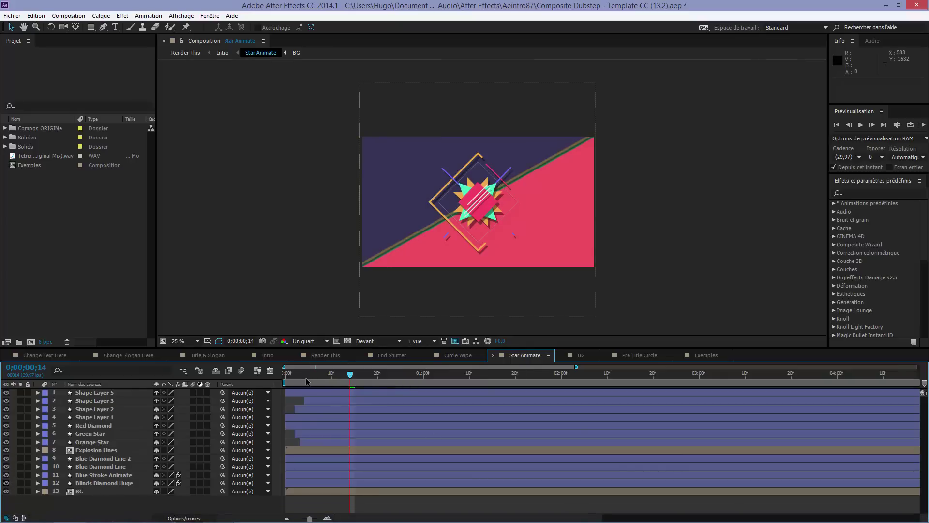
{"action": "mouse_move", "coordinate": [320, 381]}
{"action": "left_mouse_down"}
{"action": "mouse_move", "coordinate": [302, 379]}
{"action": "mouse_move", "coordinate": [311, 378]}
{"action": "left_mouse_up"}
{"action": "key", "text": "period"}
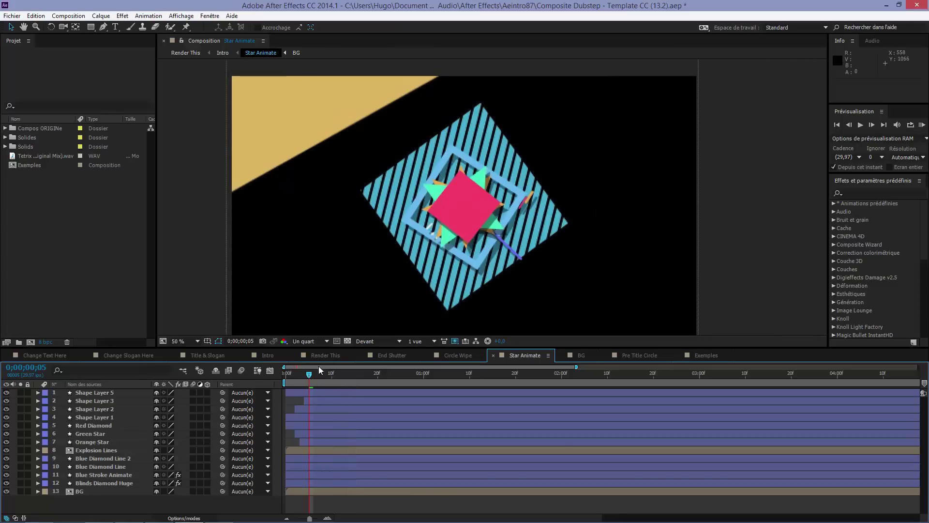
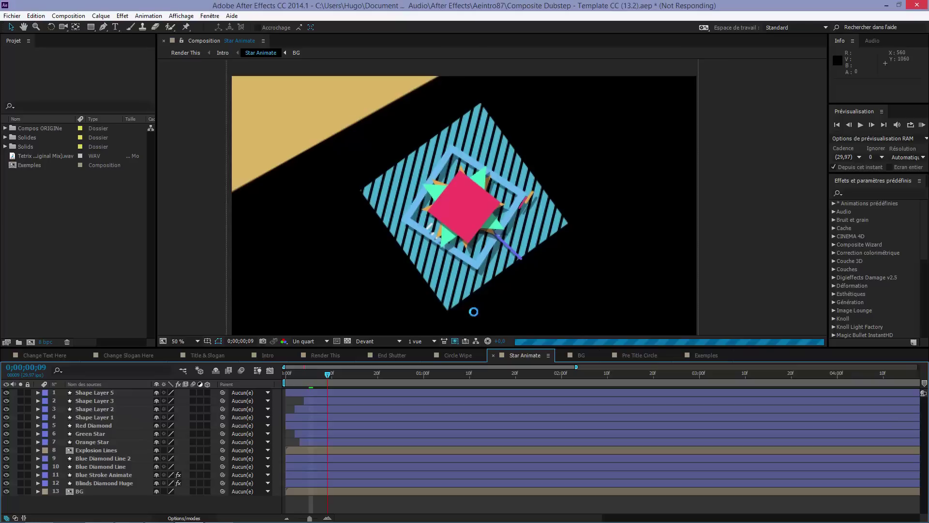
{"action": "mouse_move", "coordinate": [826, 522]}
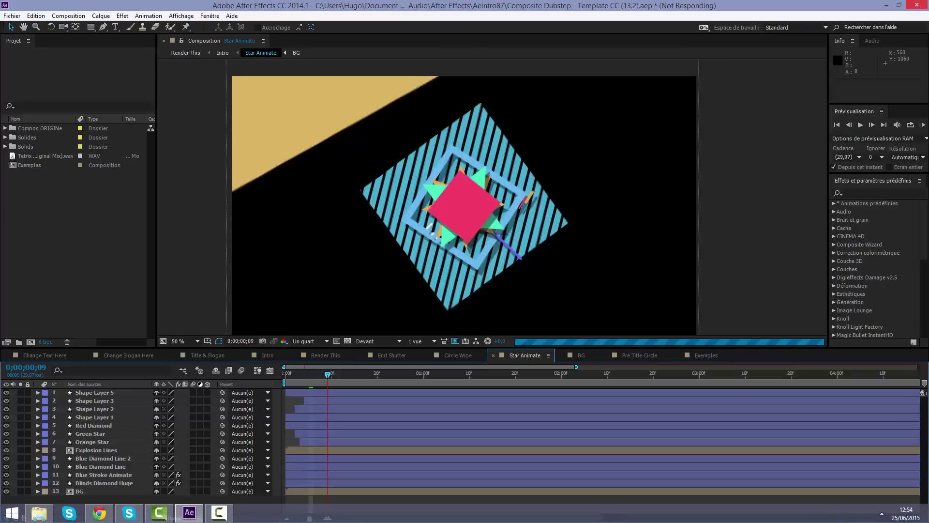
{"action": "left_click", "coordinate": [882, 513]}
{"action": "left_click", "coordinate": [882, 513]}
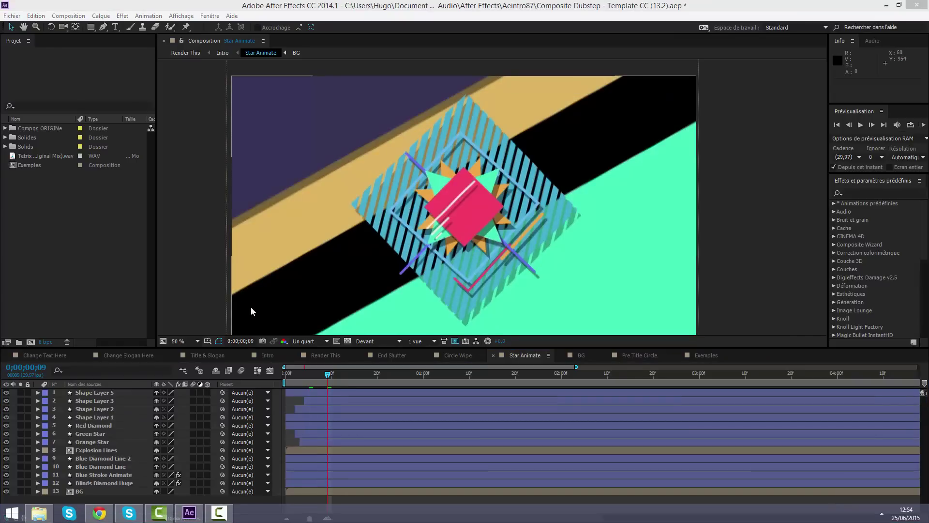
Scrub through the Star Animate composition and stop at 0;00;00;13.
{"action": "left_click_drag", "start_coordinate": [327, 374], "coordinate": [356, 375]}
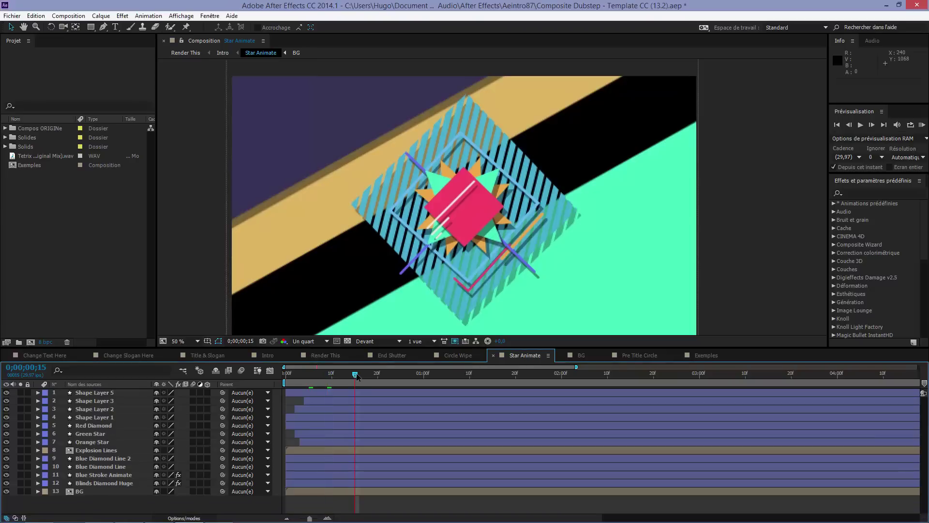
{"action": "left_click", "coordinate": [333, 375]}
{"action": "left_click_drag", "start_coordinate": [333, 376], "coordinate": [347, 375]}
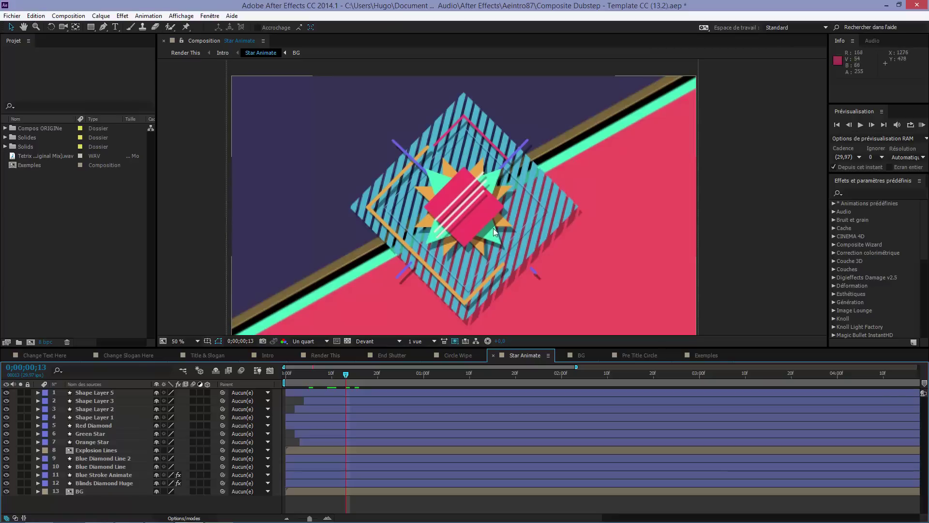
Apply another Store vénitien transition effect to the Blinds Diamond Huge layer.
{"action": "left_click", "coordinate": [80, 483]}
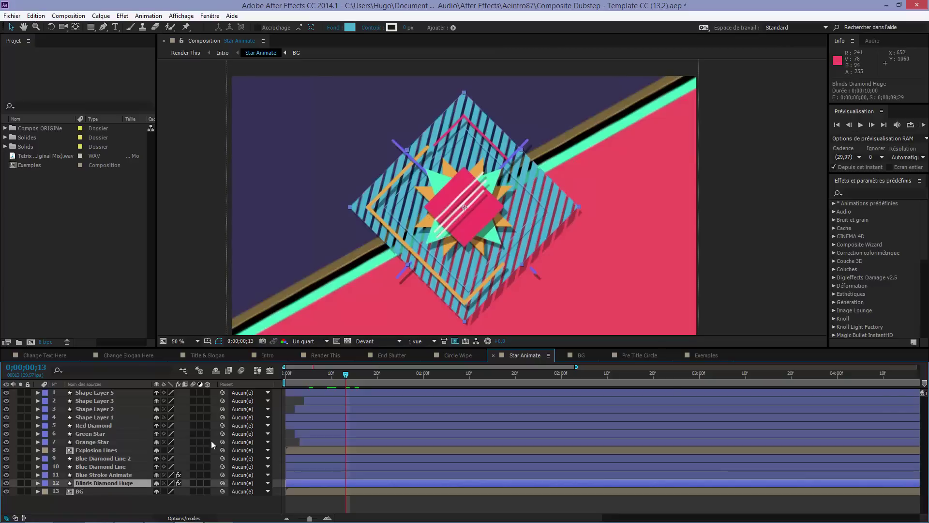
{"action": "right_click", "coordinate": [344, 484]}
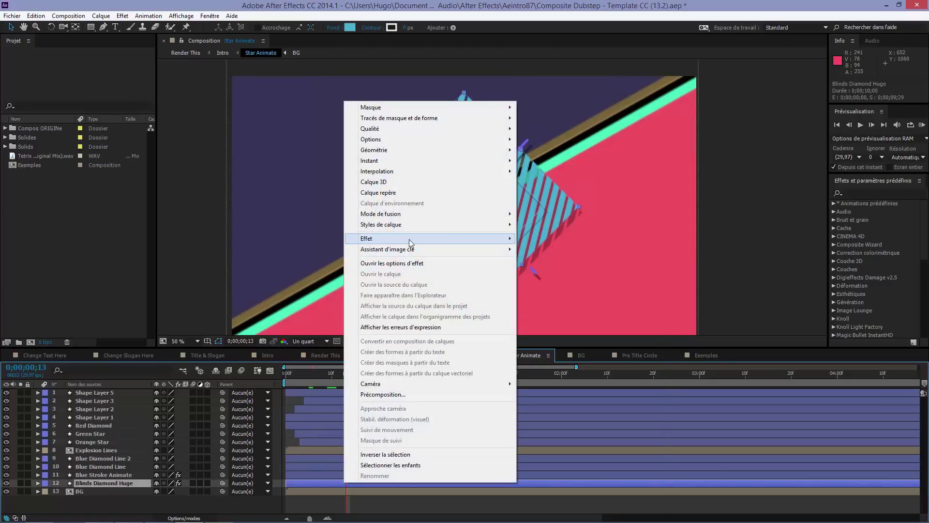
{"action": "mouse_move", "coordinate": [412, 239]}
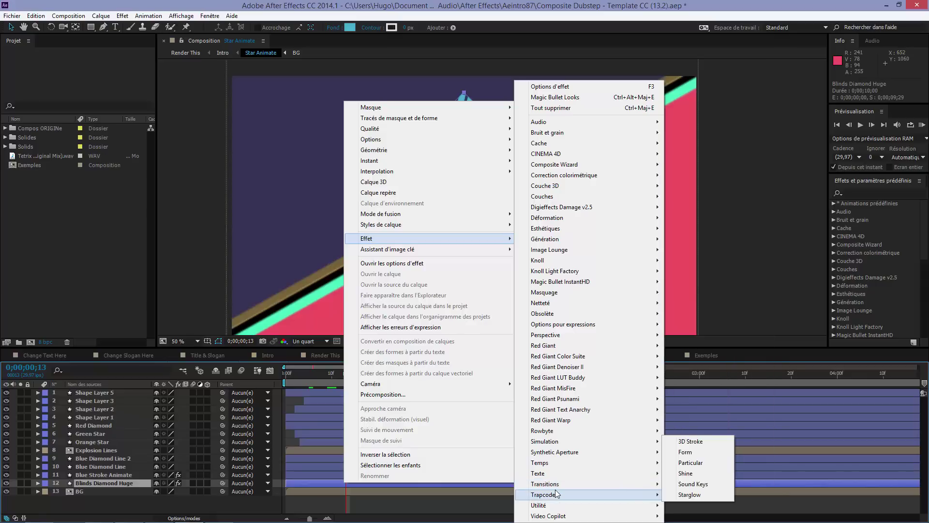
{"action": "mouse_move", "coordinate": [557, 492]}
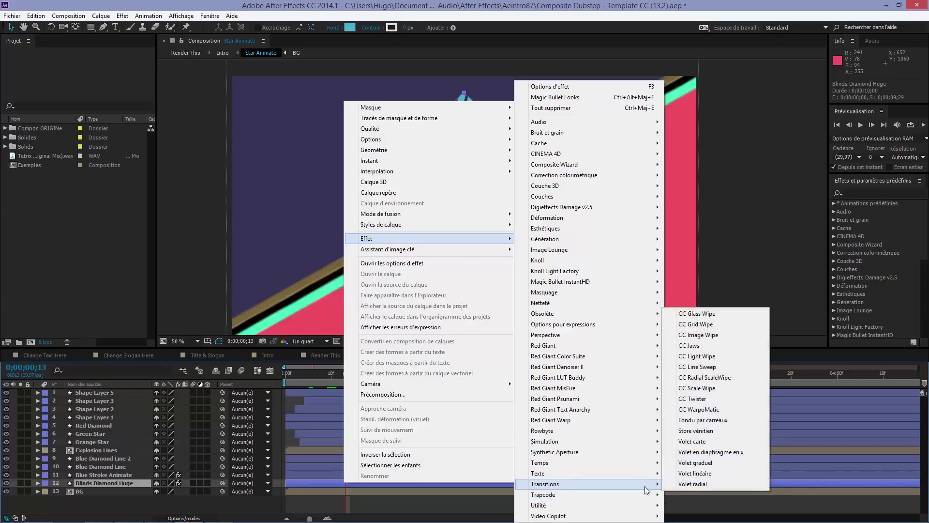
{"action": "left_click", "coordinate": [706, 433]}
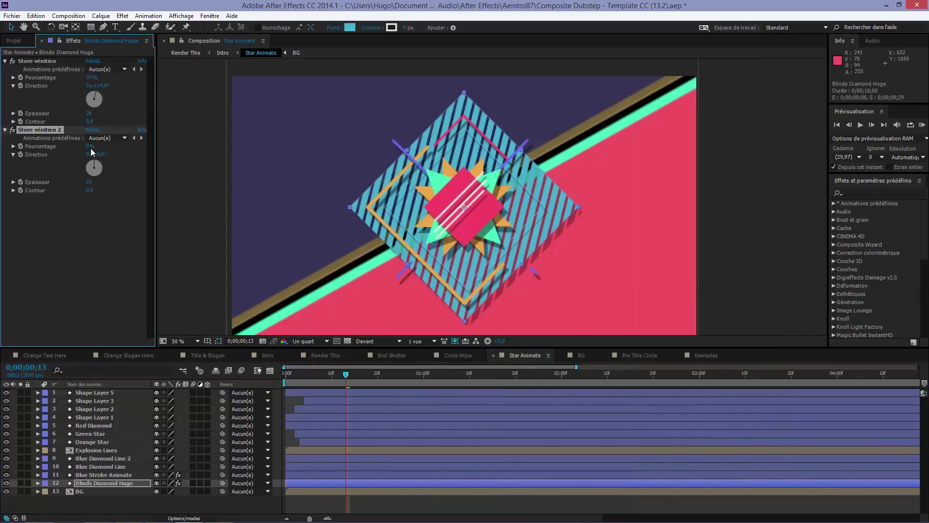
Adjust the Pourcentage of the original Store vénitien effect on Blinds Diamond Huge to alter its stripes.
{"action": "mouse_move", "coordinate": [90, 151]}
{"action": "left_mouse_down"}
{"action": "mouse_move", "coordinate": [114, 159]}
{"action": "mouse_move", "coordinate": [77, 151]}
{"action": "left_mouse_up"}
{"action": "left_click_drag", "start_coordinate": [86, 80], "coordinate": [65, 77]}
{"action": "left_click", "coordinate": [85, 259]}
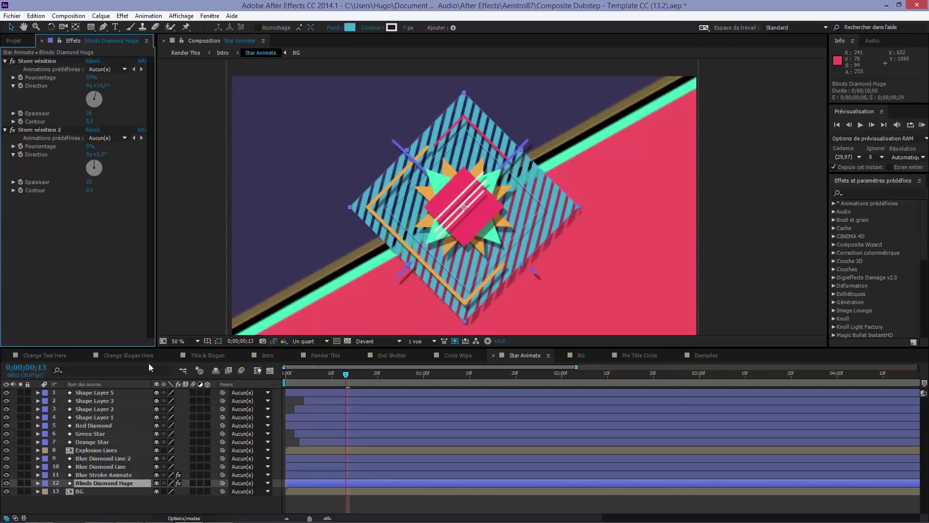
Display the Intro composition at 0;00;00;28 and examine the striped blue circle at different magnifications.
{"action": "left_click", "coordinate": [269, 356]}
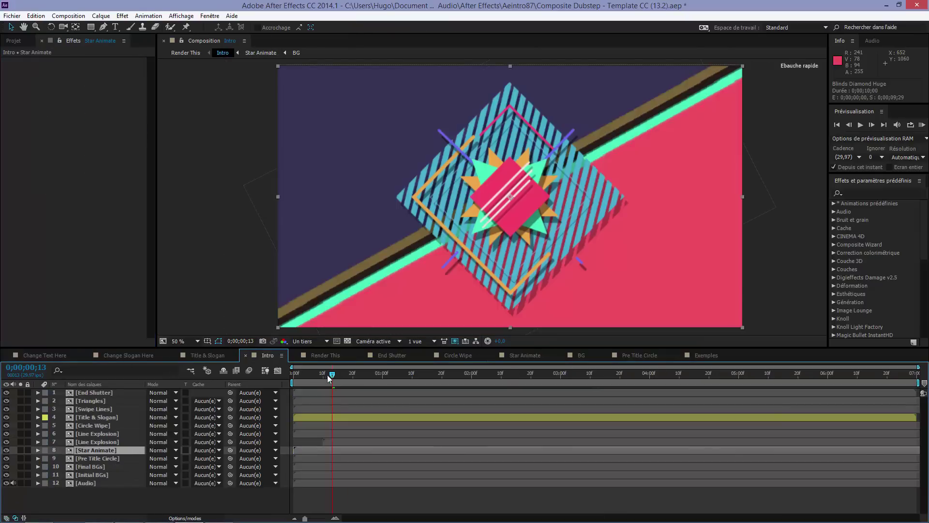
{"action": "left_click_drag", "start_coordinate": [331, 374], "coordinate": [376, 380]}
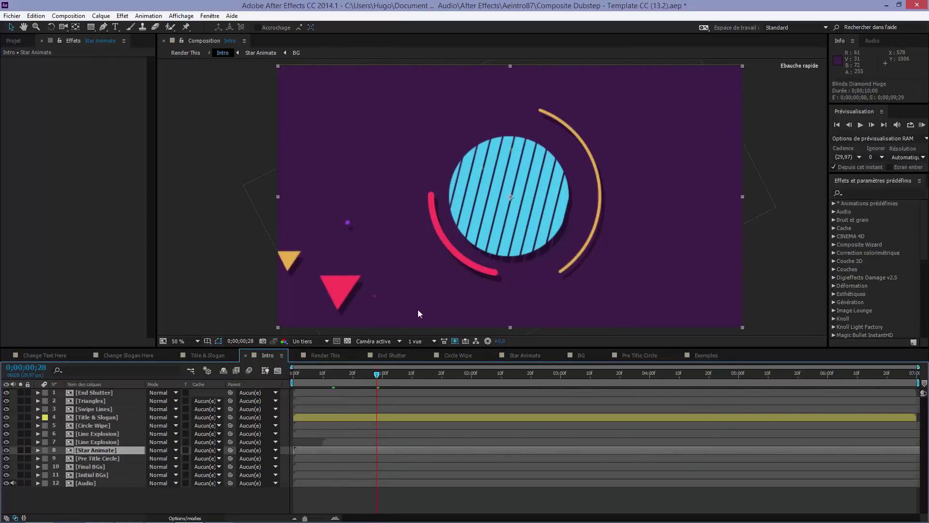
{"action": "key", "text": "period"}
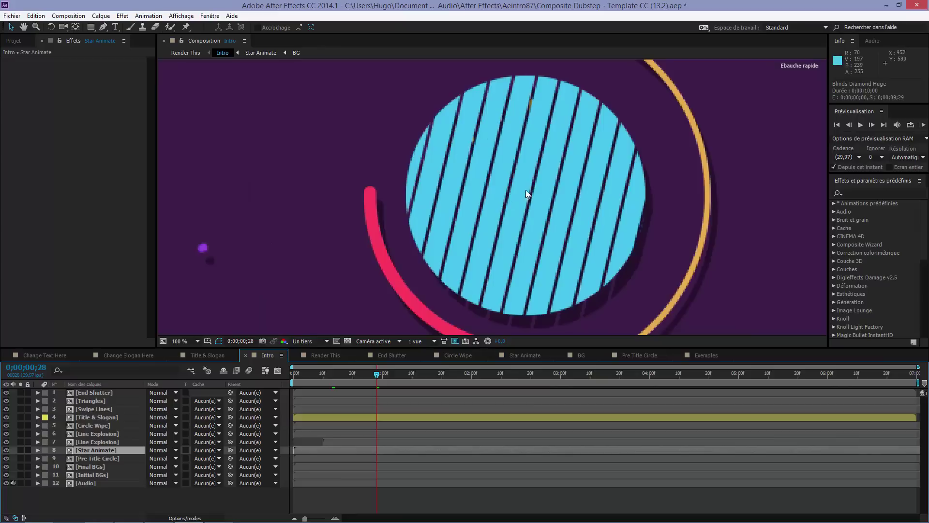
{"action": "key", "text": "comma"}
{"action": "key", "text": "comma"}
{"action": "key", "text": "comma"}
{"action": "key", "text": "comma"}
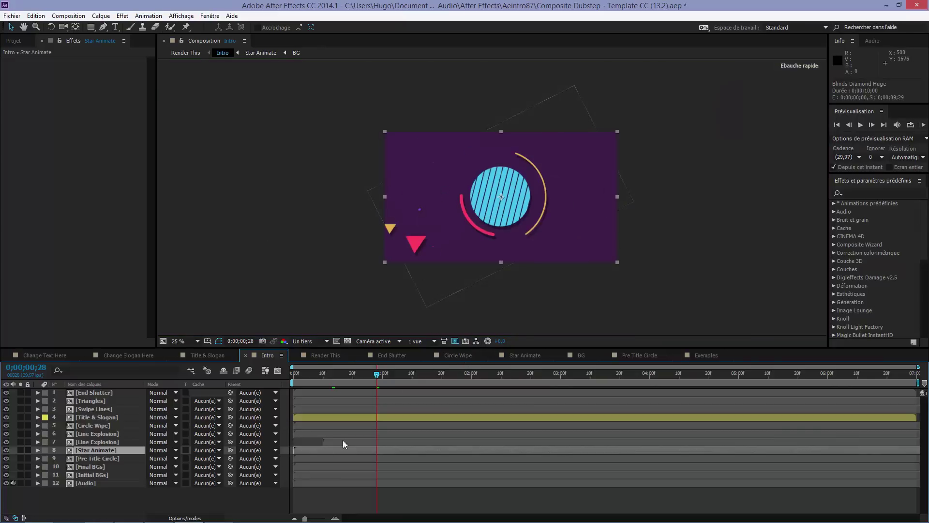
{"action": "key", "text": "period"}
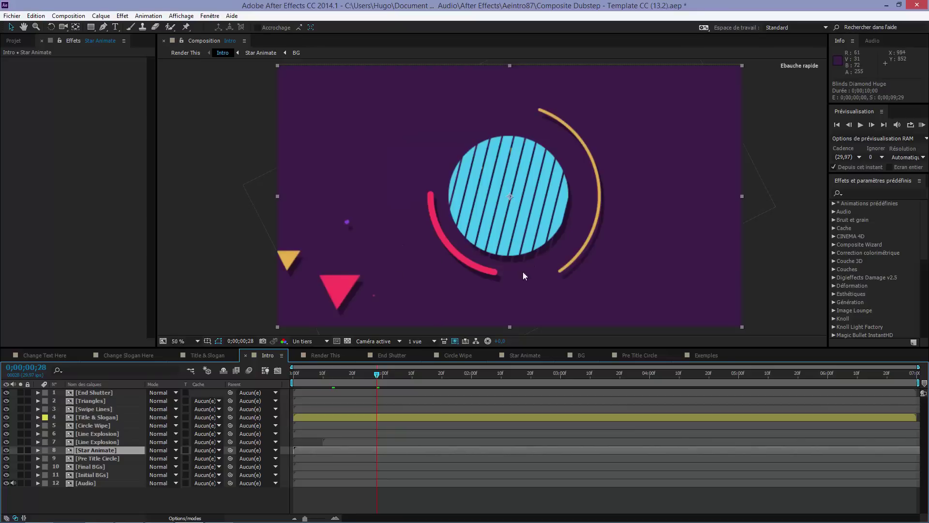
Switch to the Exemples composition and hide its two existing shape layers, Calque de forme 2 and Calque de forme 1.
{"action": "scroll", "coordinate": [565, 257], "scroll_direction": "up", "scroll_amount": 1}
{"action": "scroll", "coordinate": [582, 268], "scroll_direction": "down", "scroll_amount": 1}
{"action": "left_click", "coordinate": [710, 355]}
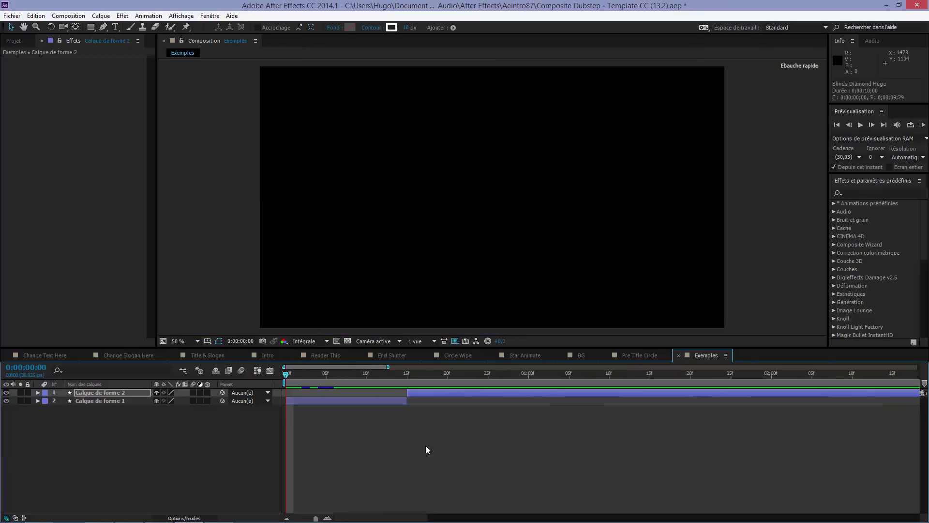
{"action": "left_click", "coordinate": [95, 453]}
{"action": "mouse_move", "coordinate": [304, 370]}
{"action": "left_mouse_down"}
{"action": "mouse_move", "coordinate": [437, 362]}
{"action": "mouse_move", "coordinate": [259, 382]}
{"action": "left_mouse_up"}
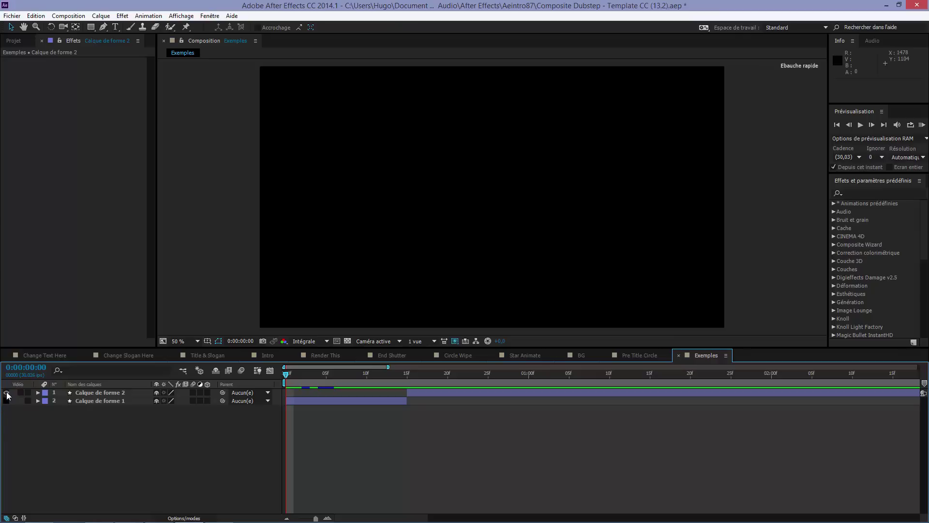
Create a new shape layer in Exemples and draw an unfilled circle about 720 px wide with an 18 px white outline.
{"action": "right_click", "coordinate": [411, 443]}
{"action": "mouse_move", "coordinate": [457, 342]}
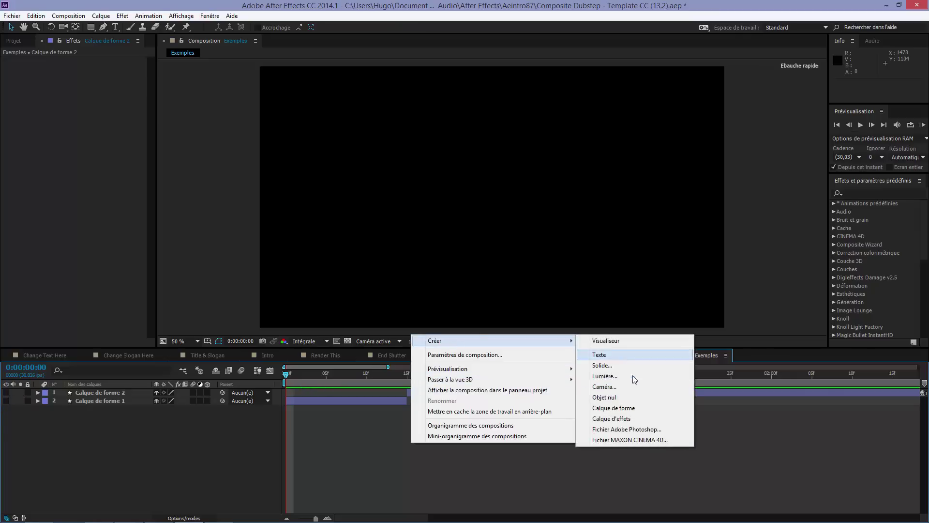
{"action": "left_click", "coordinate": [634, 410]}
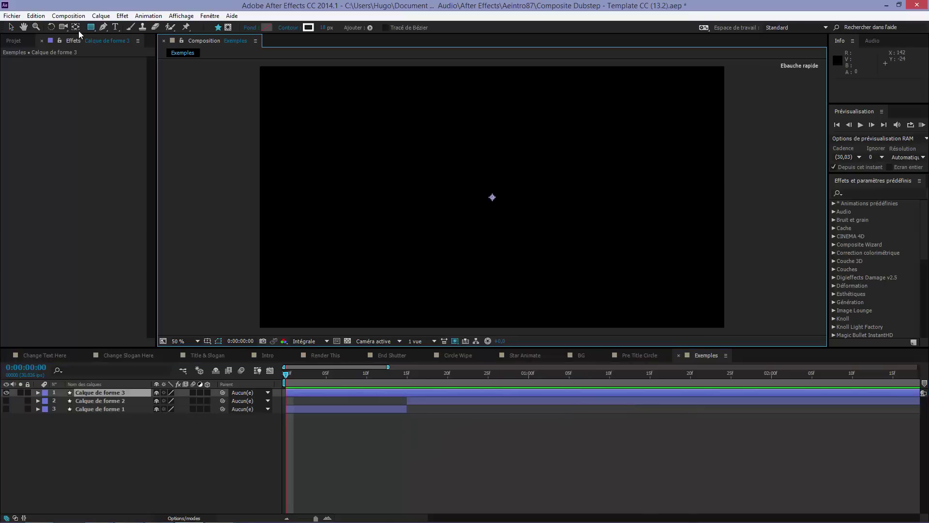
{"action": "left_click_drag", "start_coordinate": [91, 27], "coordinate": [111, 47]}
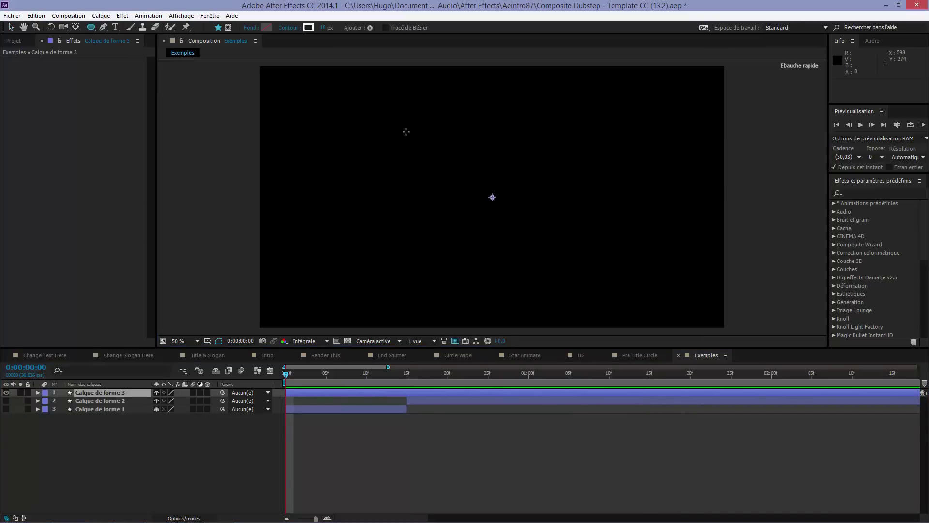
{"action": "left_click_drag", "start_coordinate": [406, 131], "coordinate": [579, 305]}
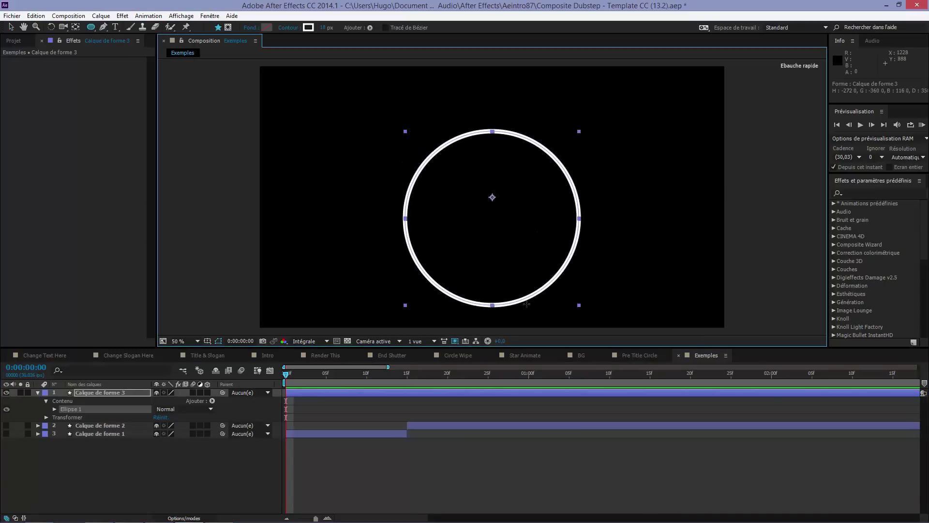
Add Raccorder les tracés to the new ellipse and set its Début to 37 % so only part of the outline is drawn.
{"action": "left_click", "coordinate": [212, 401]}
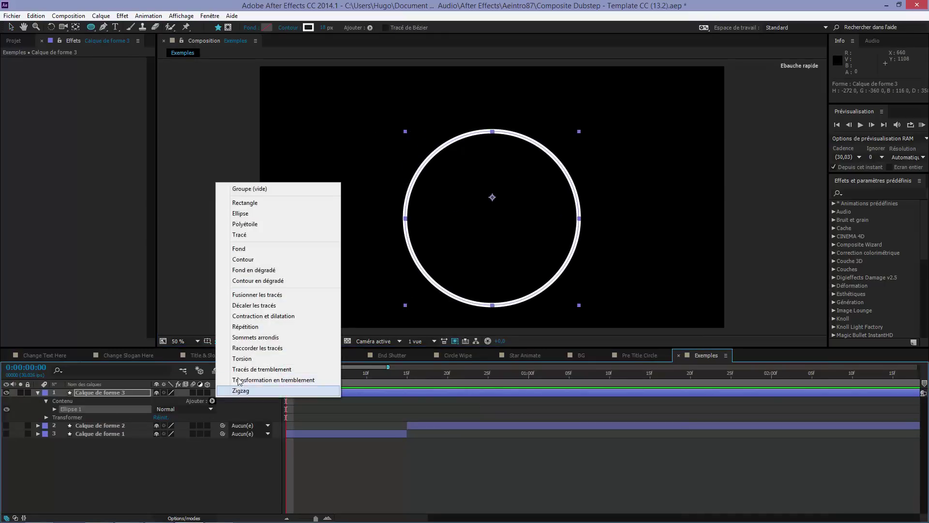
{"action": "left_click", "coordinate": [254, 349]}
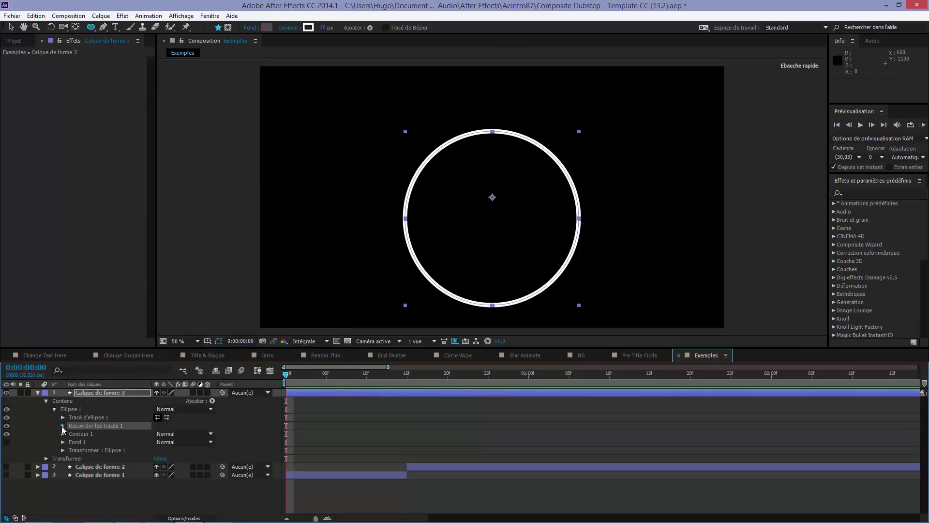
{"action": "left_click", "coordinate": [62, 425]}
{"action": "mouse_move", "coordinate": [156, 435]}
{"action": "left_mouse_down"}
{"action": "mouse_move", "coordinate": [184, 439]}
{"action": "mouse_move", "coordinate": [146, 444]}
{"action": "mouse_move", "coordinate": [189, 449]}
{"action": "mouse_move", "coordinate": [228, 429]}
{"action": "left_mouse_up"}
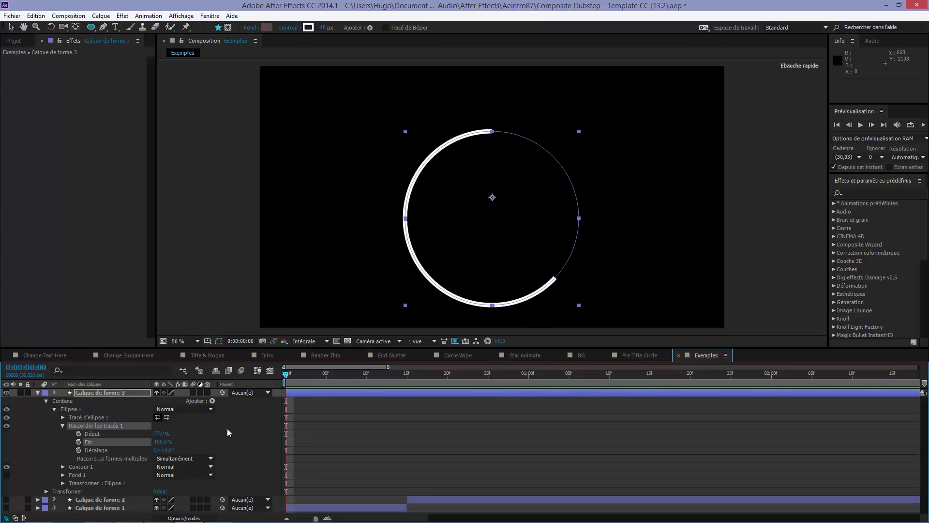
{"action": "left_click", "coordinate": [271, 370]}
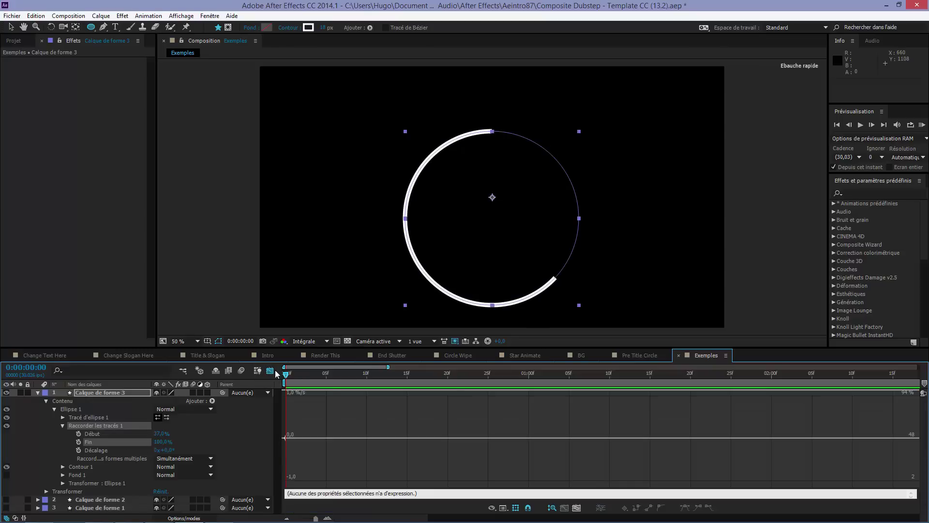
{"action": "left_click", "coordinate": [270, 370]}
View the Circle Wipe composition and examine the title and slogan in the Intro composition at 0;00;04;01.
{"action": "left_click", "coordinate": [452, 353]}
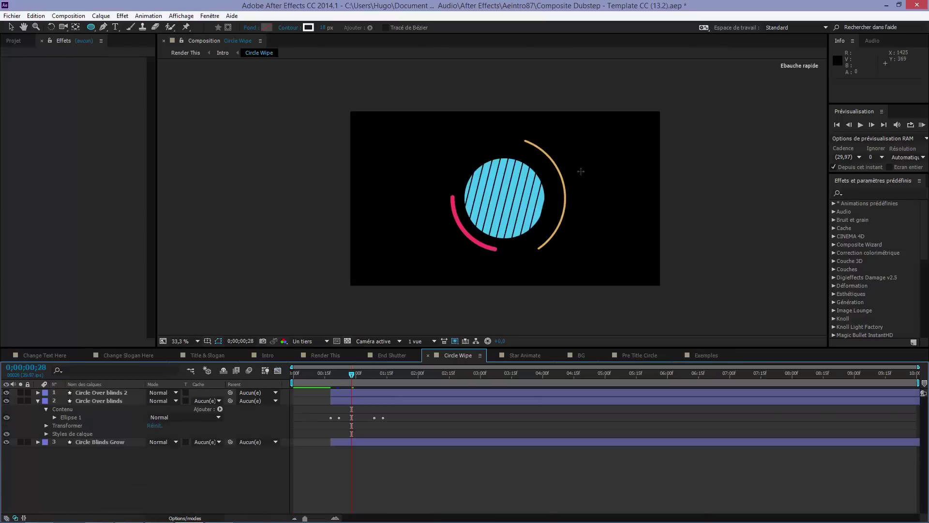
{"action": "key", "text": "v"}
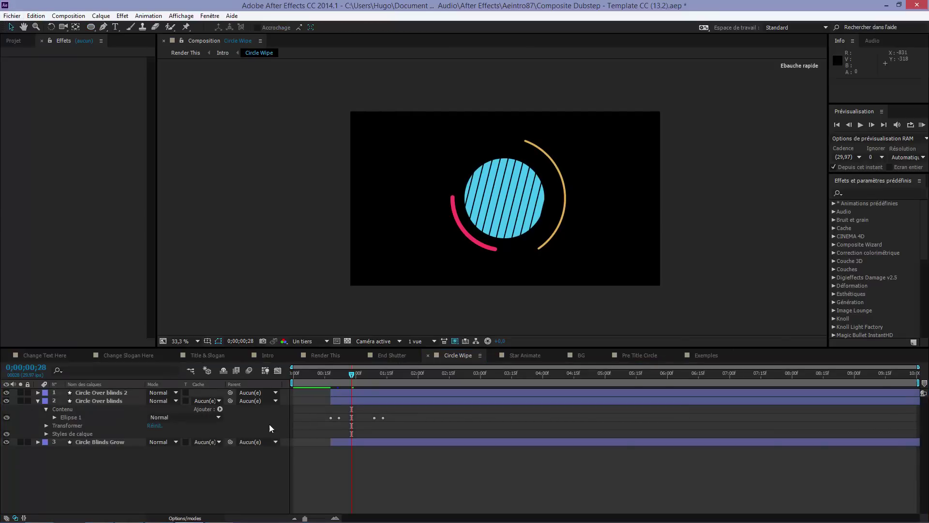
{"action": "left_click", "coordinate": [274, 355]}
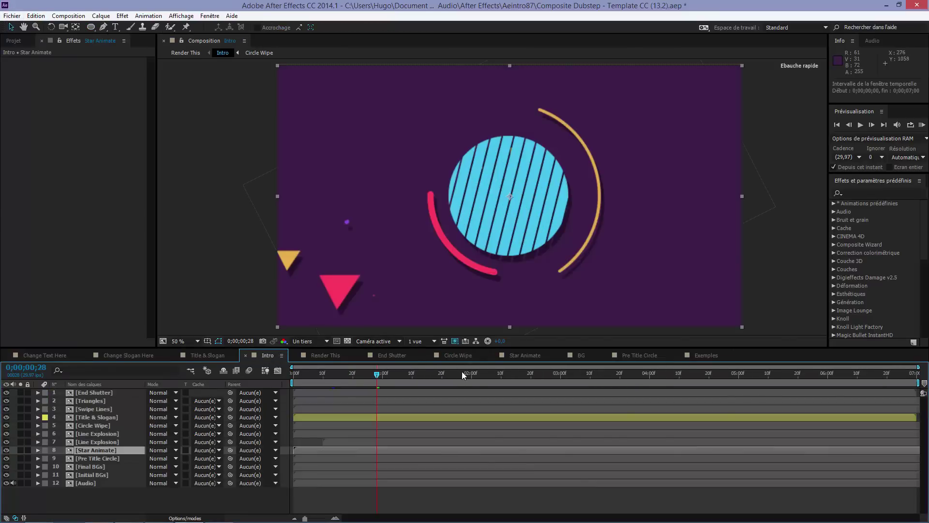
{"action": "left_click", "coordinate": [462, 371]}
{"action": "left_click", "coordinate": [653, 377]}
{"action": "scroll", "coordinate": [612, 258], "scroll_direction": "down", "scroll_amount": 4}
{"action": "scroll", "coordinate": [605, 243], "scroll_direction": "up", "scroll_amount": 2}
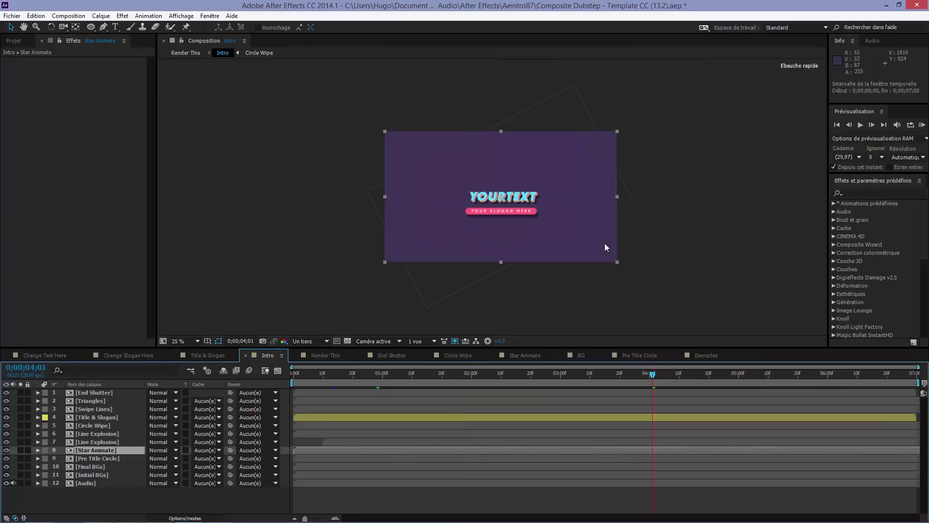
{"action": "scroll", "coordinate": [559, 237], "scroll_direction": "up", "scroll_amount": 4}
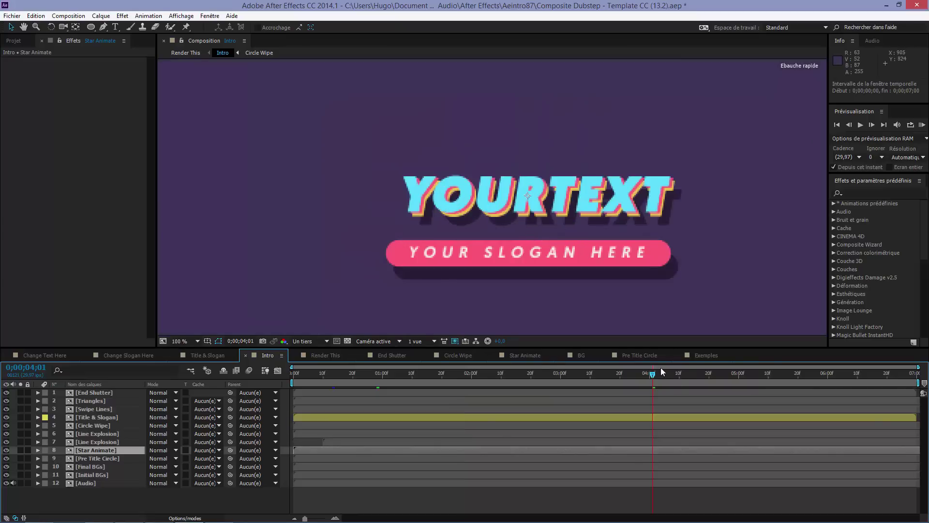
Scrub the Intro composition back through the title animation to 0;00;02;16, examining the layered lettering up close.
{"action": "left_click", "coordinate": [620, 377]}
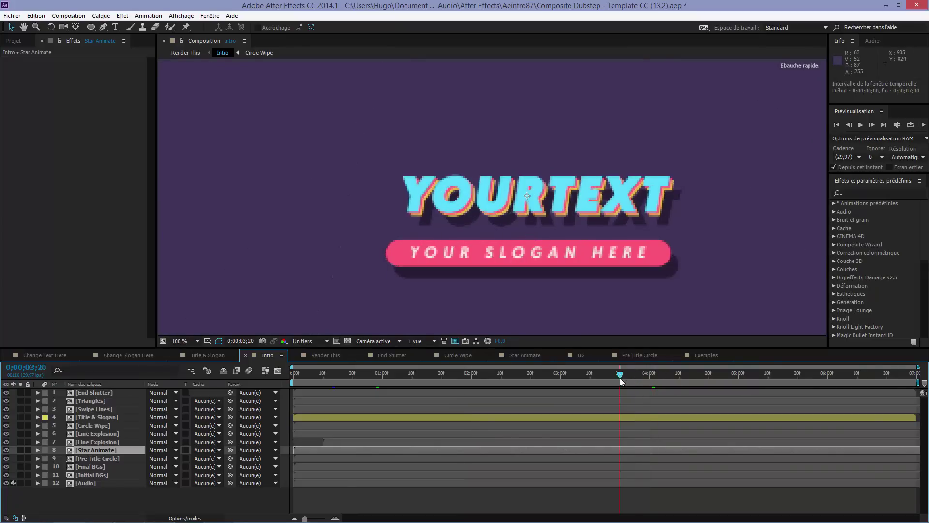
{"action": "left_click", "coordinate": [587, 377]}
{"action": "left_click_drag", "start_coordinate": [587, 377], "coordinate": [537, 377]}
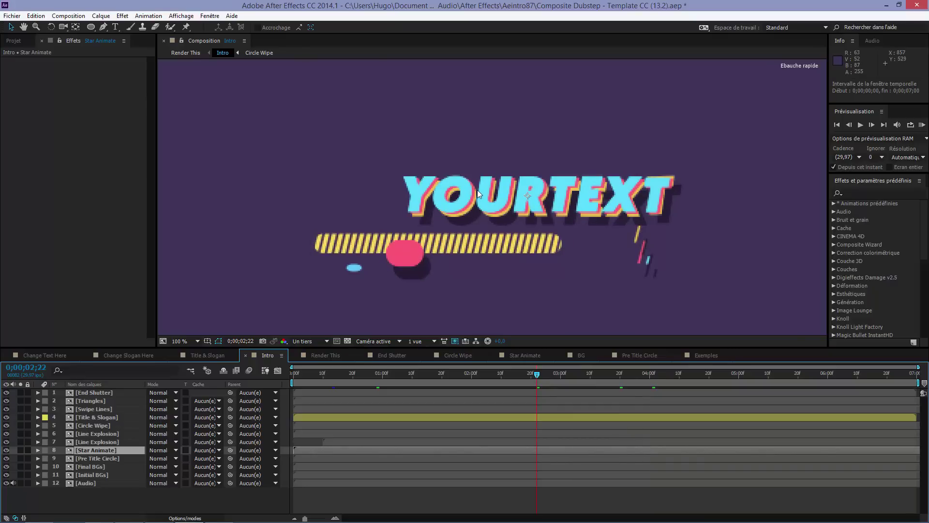
{"action": "scroll", "coordinate": [477, 190], "scroll_direction": "up", "scroll_amount": 1}
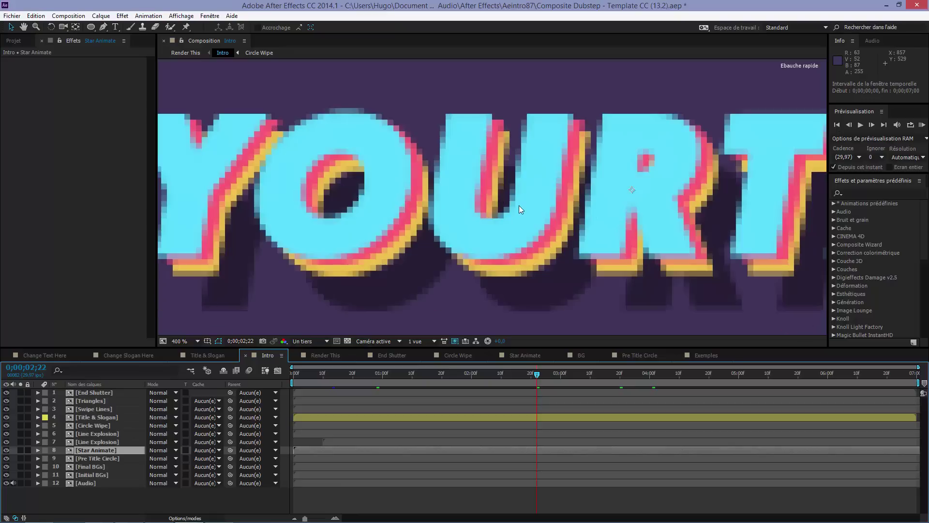
{"action": "scroll", "coordinate": [519, 206], "scroll_direction": "down", "scroll_amount": 2}
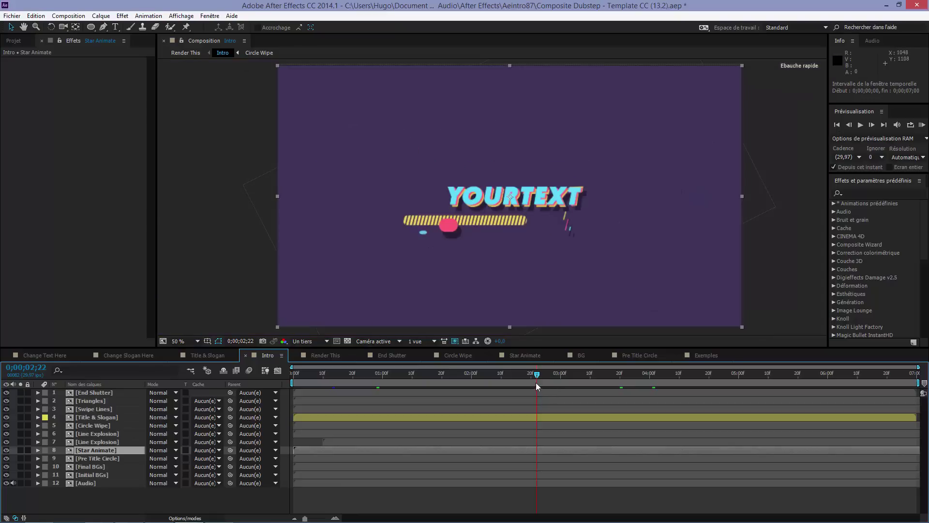
{"action": "mouse_move", "coordinate": [536, 375]}
{"action": "left_mouse_down"}
{"action": "mouse_move", "coordinate": [491, 373]}
{"action": "mouse_move", "coordinate": [519, 375]}
{"action": "left_mouse_up"}
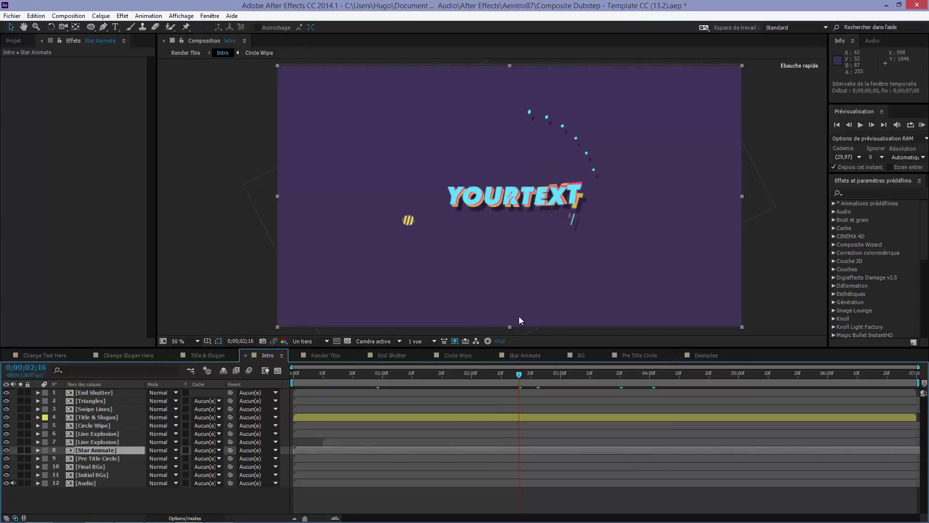
{"action": "scroll", "coordinate": [528, 278], "scroll_direction": "up", "scroll_amount": 2}
{"action": "scroll", "coordinate": [404, 156], "scroll_direction": "down", "scroll_amount": 2}
Look through the Change Slogan Here composition and scrub the title reveal in Title & Slogan to 0;00;02;03.
{"action": "left_click", "coordinate": [102, 394]}
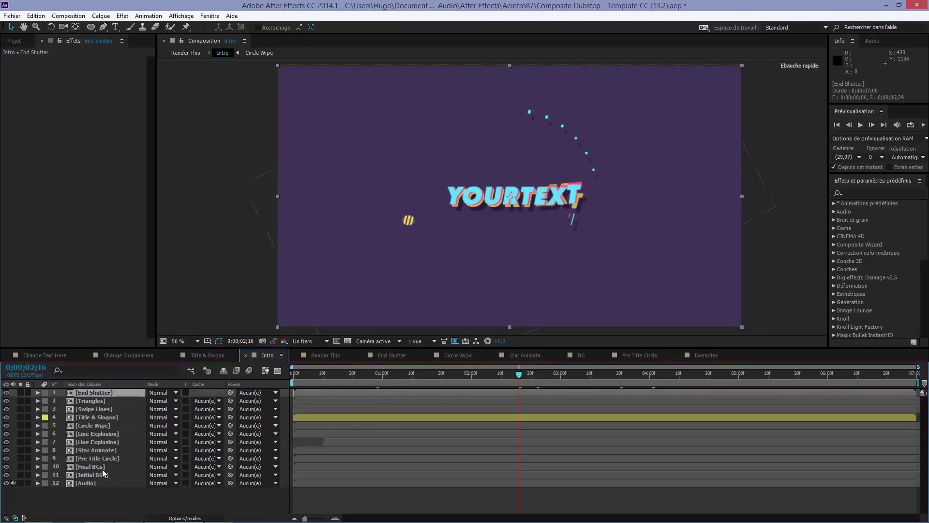
{"action": "left_click", "coordinate": [502, 188]}
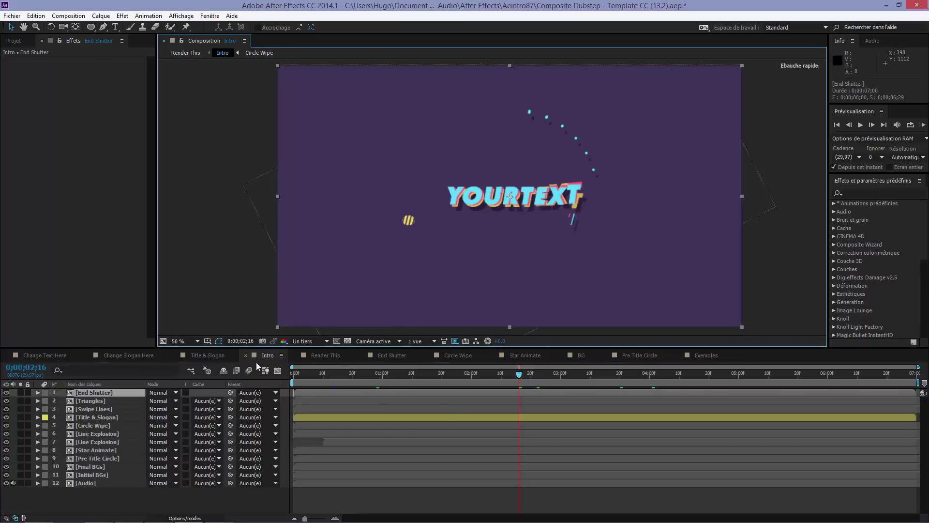
{"action": "left_click", "coordinate": [128, 355]}
{"action": "left_click_drag", "start_coordinate": [411, 382], "coordinate": [534, 382]}
{"action": "left_click", "coordinate": [204, 355]}
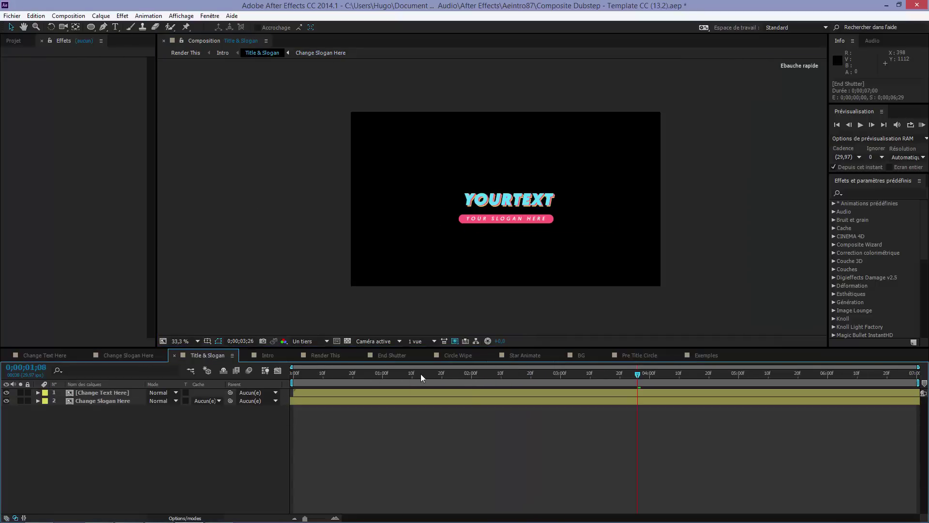
{"action": "left_click_drag", "start_coordinate": [420, 374], "coordinate": [338, 383]}
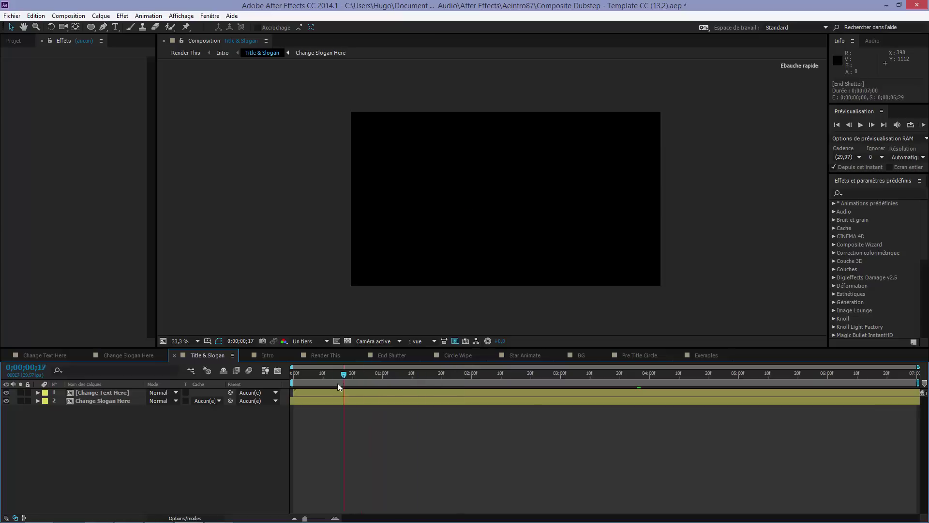
{"action": "left_click_drag", "start_coordinate": [401, 379], "coordinate": [479, 378]}
Open the Change Text Here composition, scrub to 0;00;01;18 and select the Change This Text layer.
{"action": "left_click", "coordinate": [92, 394]}
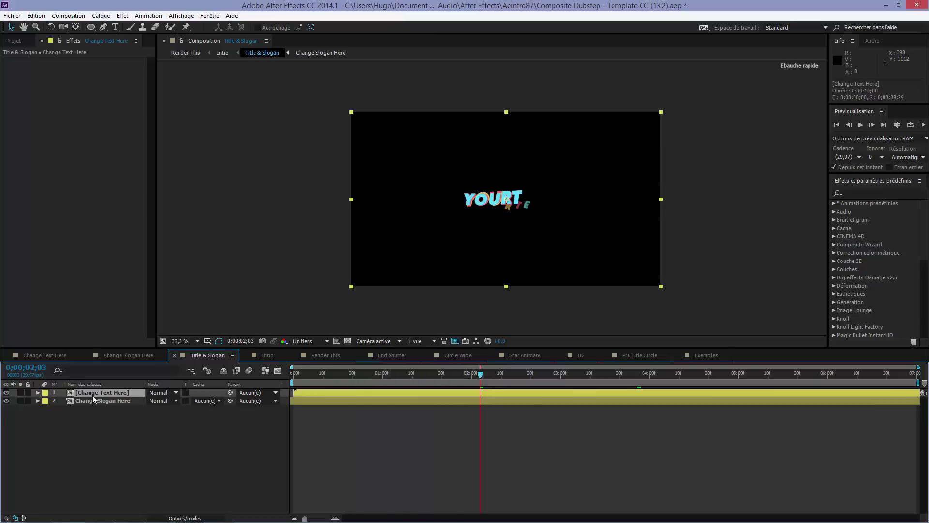
{"action": "double_click", "coordinate": [92, 394]}
{"action": "left_click_drag", "start_coordinate": [402, 377], "coordinate": [444, 380]}
{"action": "left_click", "coordinate": [382, 374]}
{"action": "left_click", "coordinate": [124, 393]}
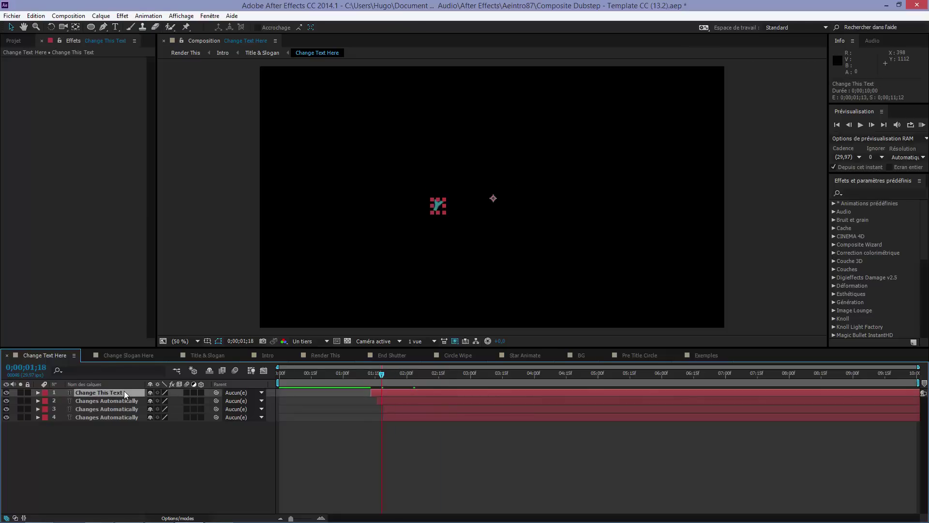
Inspect the Texte properties and Autres options of the Change This Text layer, leaving both groups collapsed.
{"action": "left_click", "coordinate": [38, 393]}
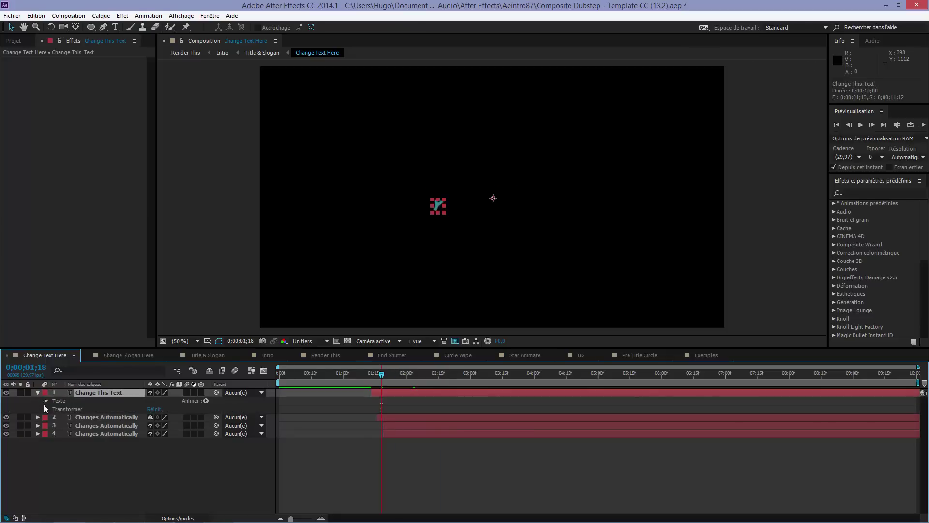
{"action": "left_click", "coordinate": [45, 406]}
{"action": "left_click", "coordinate": [46, 401]}
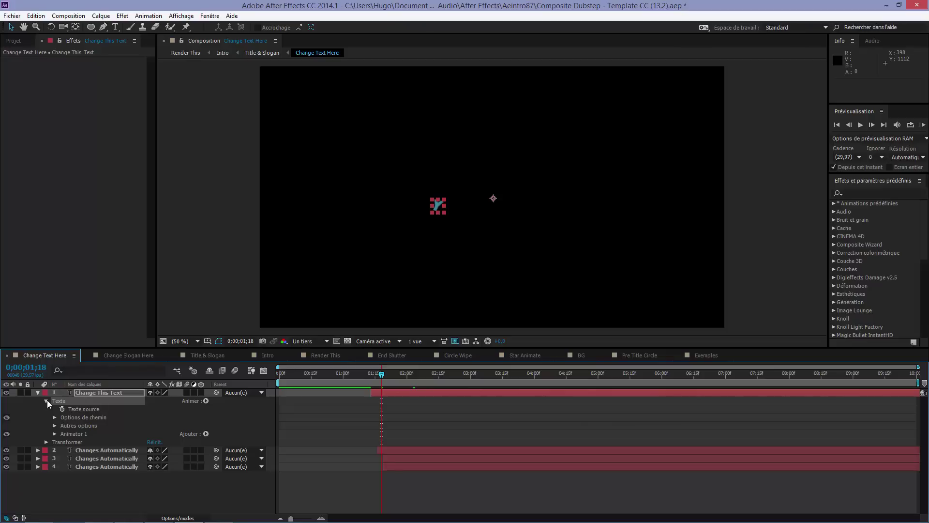
{"action": "left_click", "coordinate": [54, 426]}
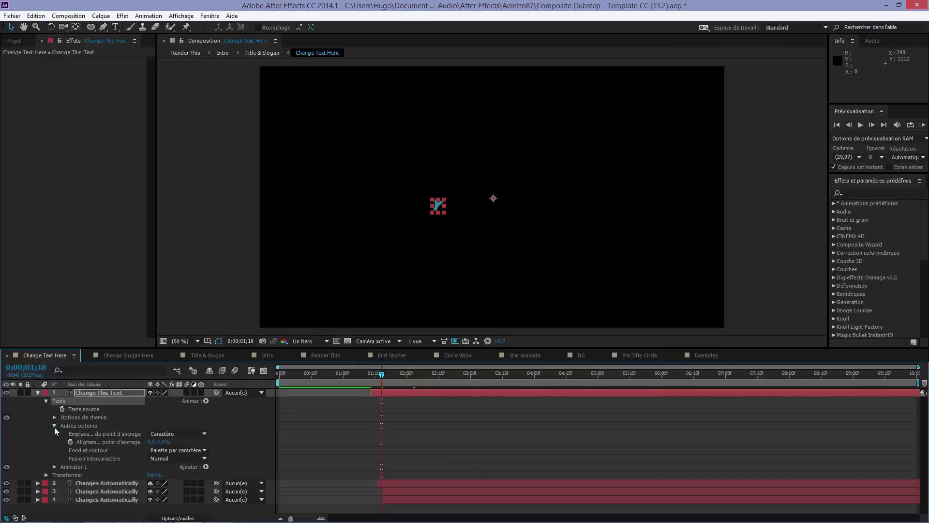
{"action": "left_click", "coordinate": [54, 426]}
{"action": "left_click", "coordinate": [47, 401]}
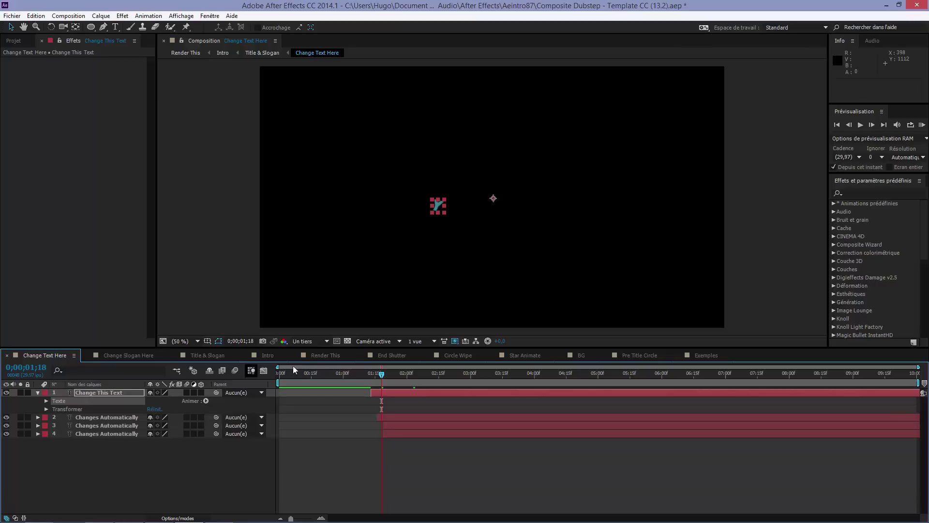
Preview the Change Text Here animation and examine the layered title enlarged to 100 % at 0;00;03;23.
{"action": "key", "text": "space"}
{"action": "left_click", "coordinate": [585, 486]}
{"action": "key", "text": "period"}
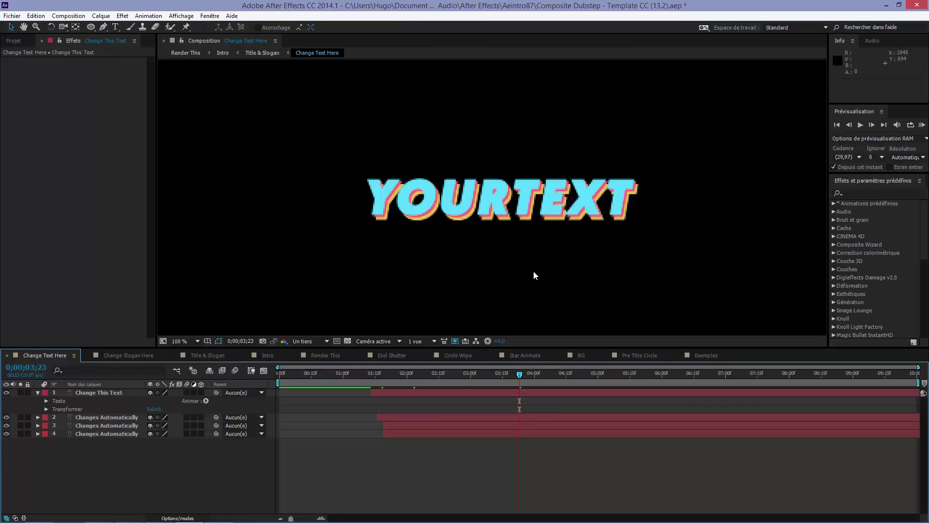
{"action": "left_click", "coordinate": [843, 195]}
{"action": "left_click", "coordinate": [481, 453]}
Delete all the shape layers from the Exemples composition.
{"action": "left_click", "coordinate": [698, 356]}
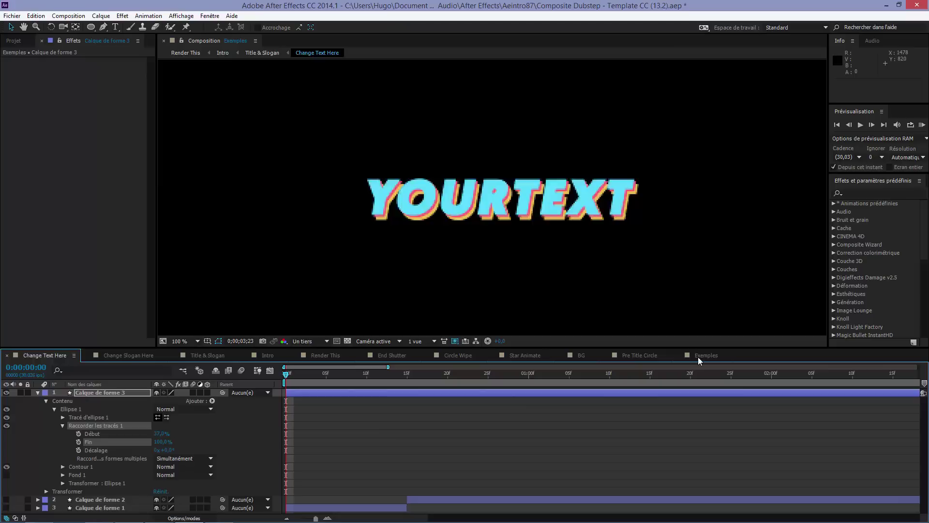
{"action": "key", "text": "ctrl+a"}
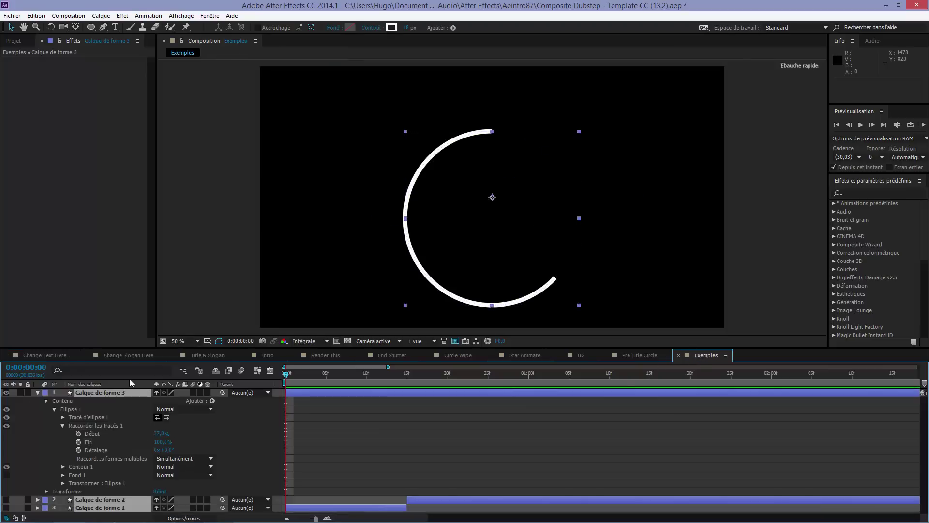
{"action": "key", "text": "Delete"}
Create a new text layer in the emptied Exemples composition.
{"action": "right_click", "coordinate": [399, 436]}
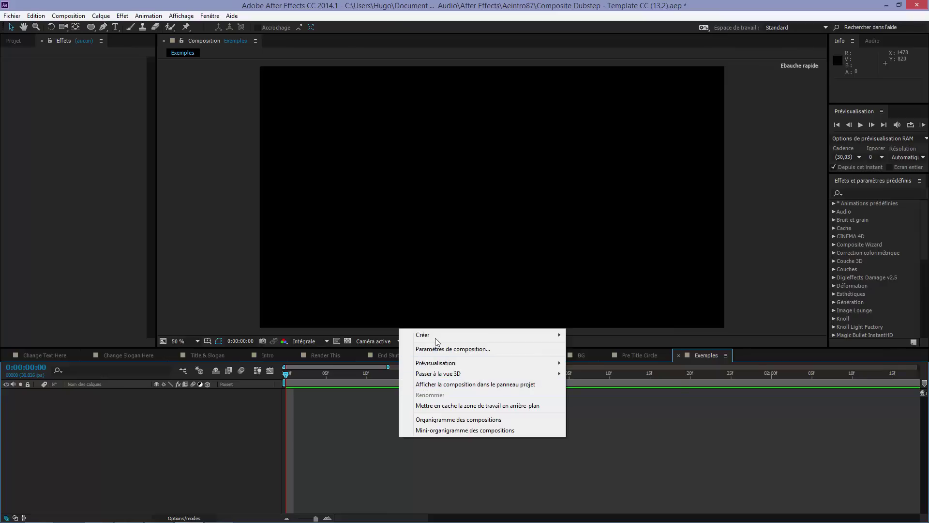
{"action": "mouse_move", "coordinate": [436, 335]}
{"action": "left_click", "coordinate": [588, 350]}
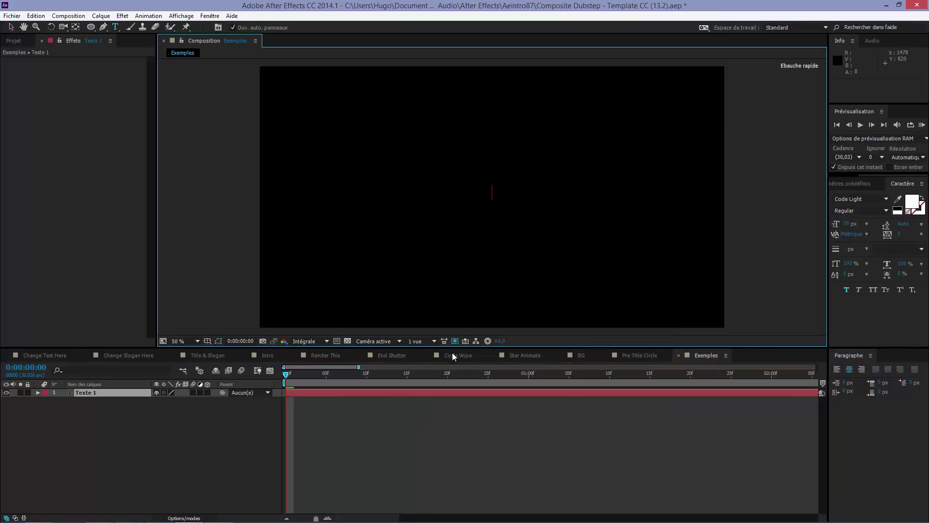
Enter the text MS DESIGN and scale it to about 295 %, repositioning it near the composition's centre at 968, 626.
{"action": "type", "text": "MS DESIGN"}
{"action": "left_click", "coordinate": [11, 27]}
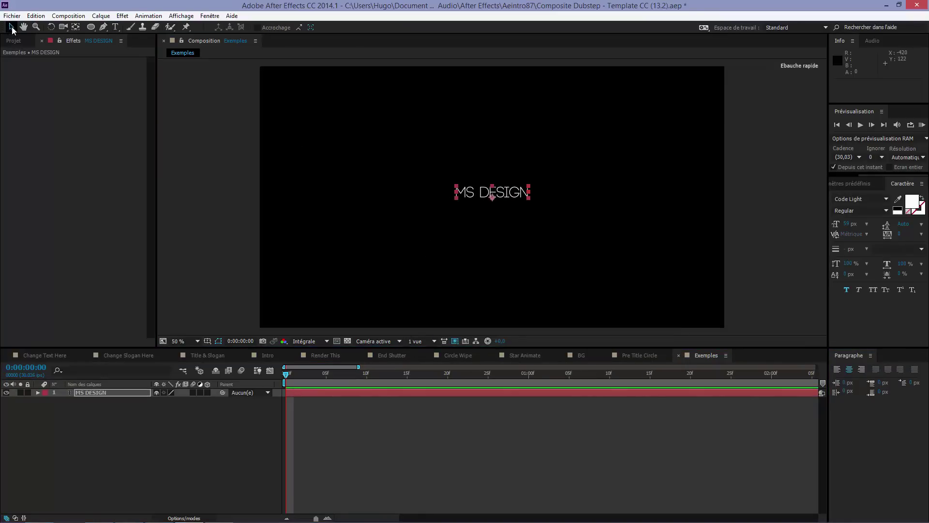
{"action": "key", "text": "s"}
{"action": "left_click_drag", "start_coordinate": [185, 404], "coordinate": [483, 491]}
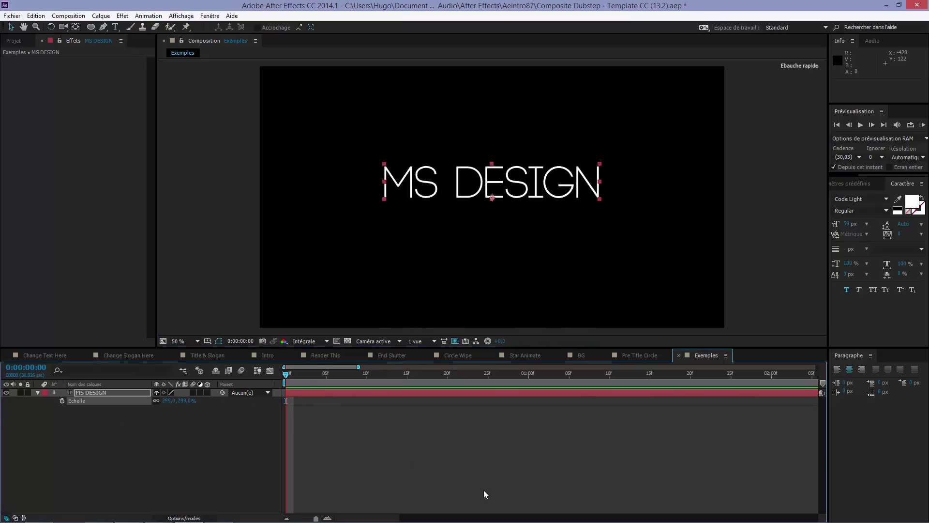
{"action": "left_click_drag", "start_coordinate": [526, 200], "coordinate": [528, 220]}
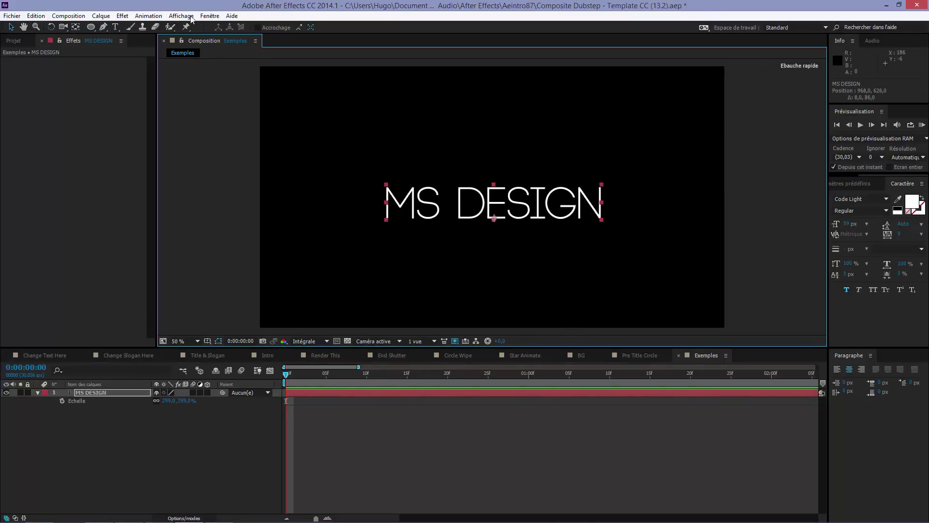
Open Animation Composer, postpone its software update and move its window clear of the title.
{"action": "left_click", "coordinate": [210, 16]}
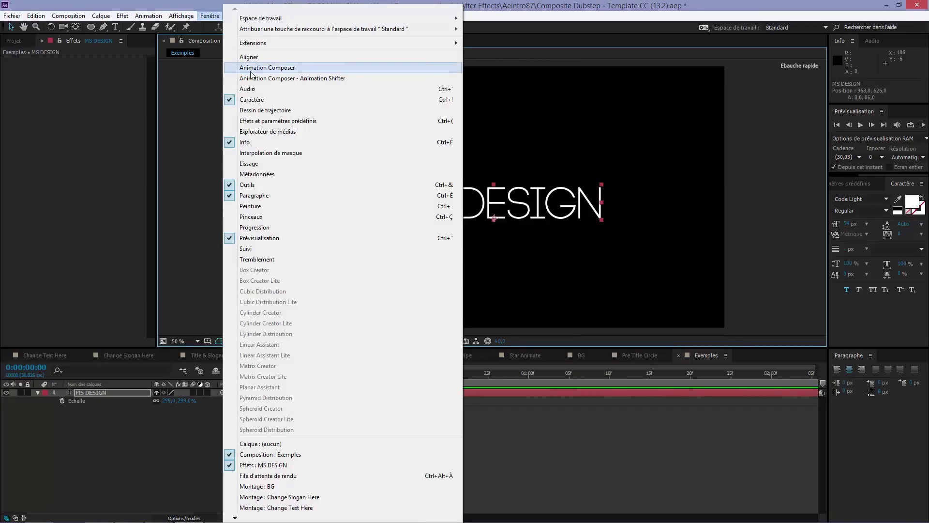
{"action": "left_click", "coordinate": [278, 70]}
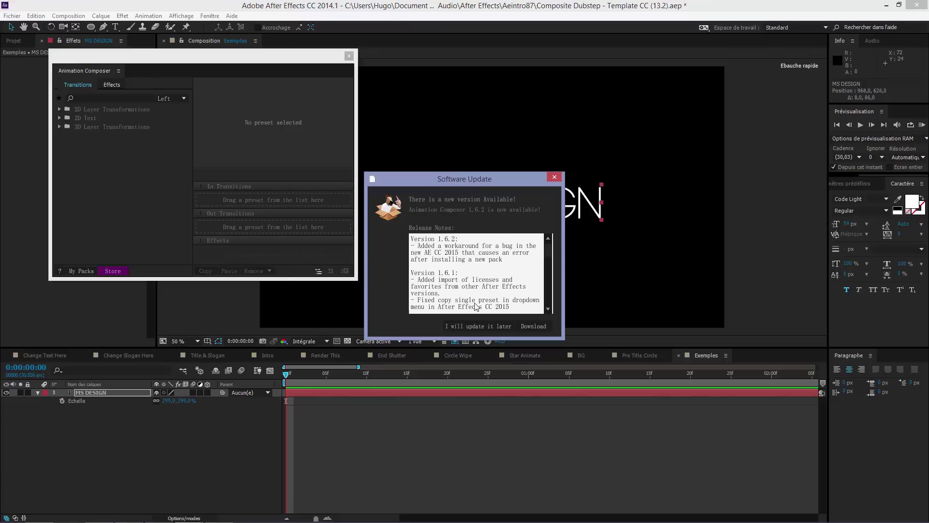
{"action": "key", "text": "alt+Tab"}
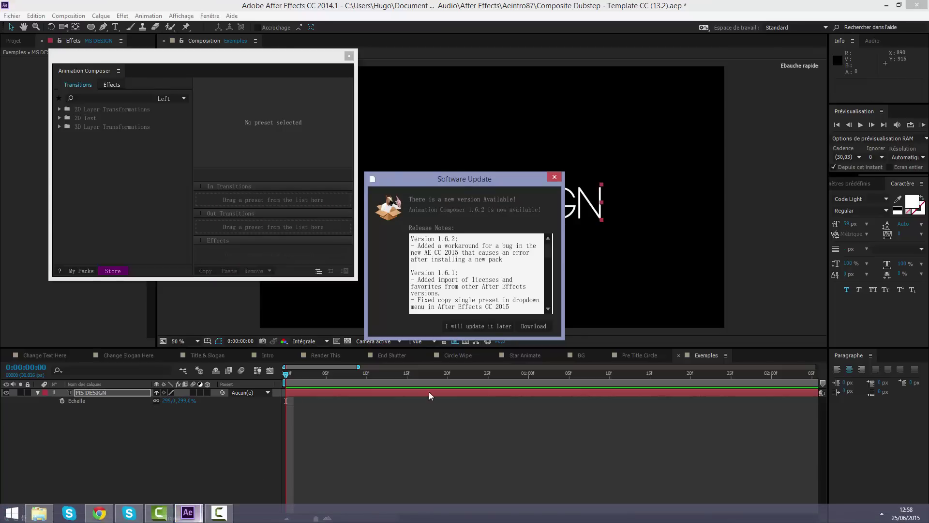
{"action": "left_click", "coordinate": [473, 325]}
{"action": "left_click_drag", "start_coordinate": [274, 50], "coordinate": [235, 63]}
Browse the 2D Layer Transformations transitions, examining the Blur & Fade, Position & Rotate & Scale, Position & Rotate and Position & Scale presets.
{"action": "left_click", "coordinate": [52, 125]}
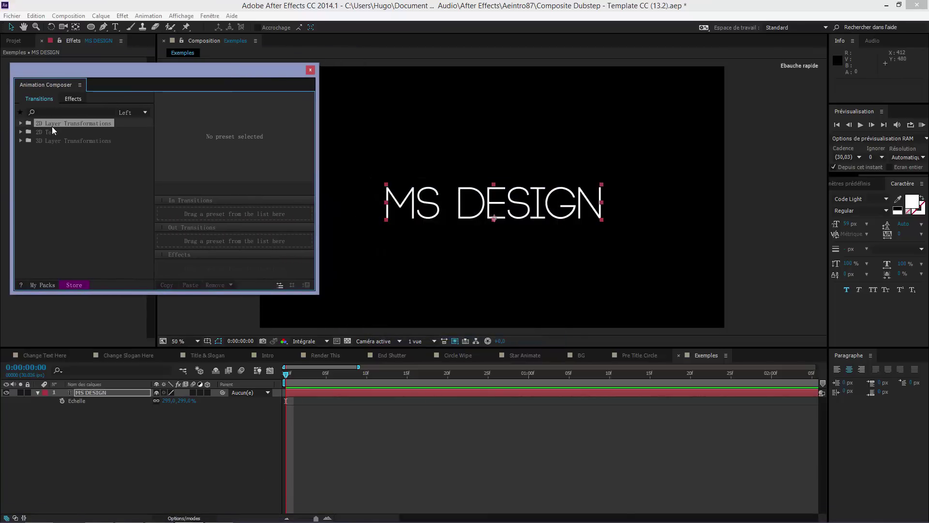
{"action": "left_click", "coordinate": [20, 123]}
{"action": "left_click", "coordinate": [30, 131]}
{"action": "left_click", "coordinate": [85, 142]}
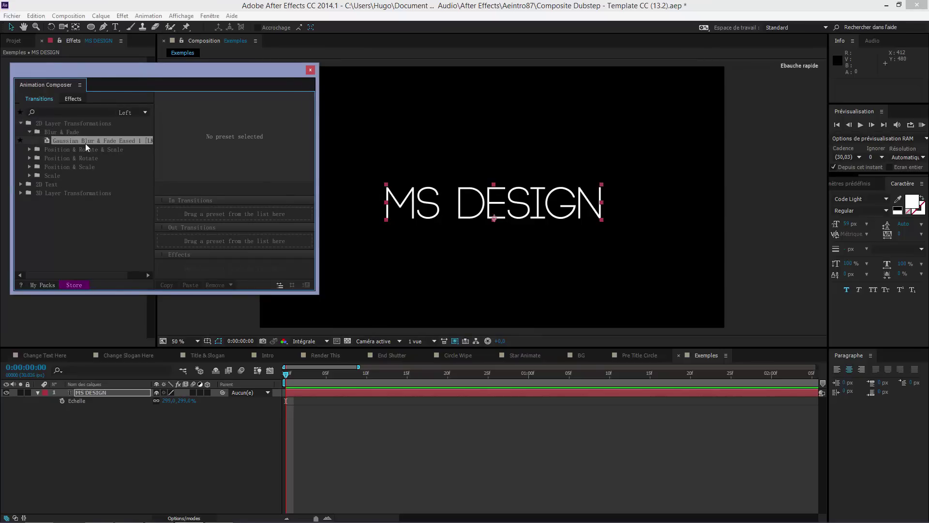
{"action": "left_click", "coordinate": [30, 150]}
{"action": "left_click", "coordinate": [63, 158]}
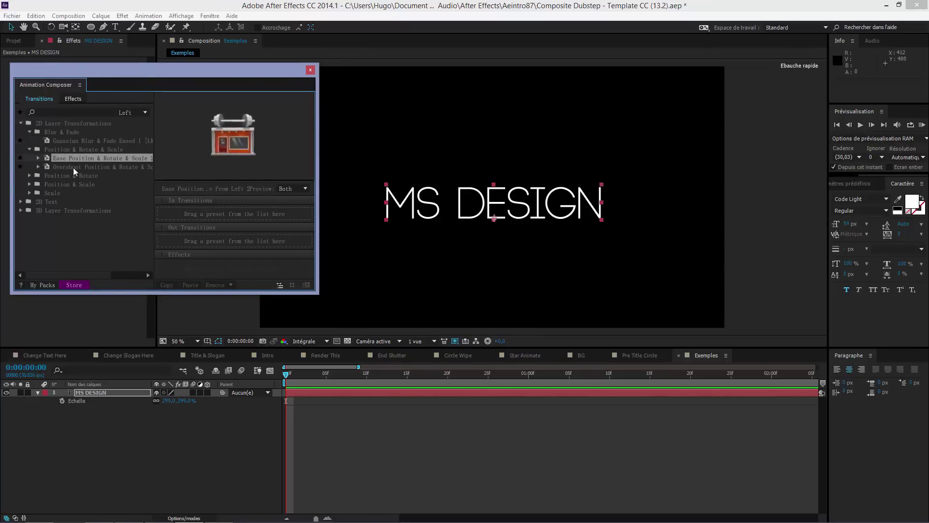
{"action": "left_click", "coordinate": [74, 167]}
{"action": "left_click", "coordinate": [30, 175]}
{"action": "left_click", "coordinate": [62, 183]}
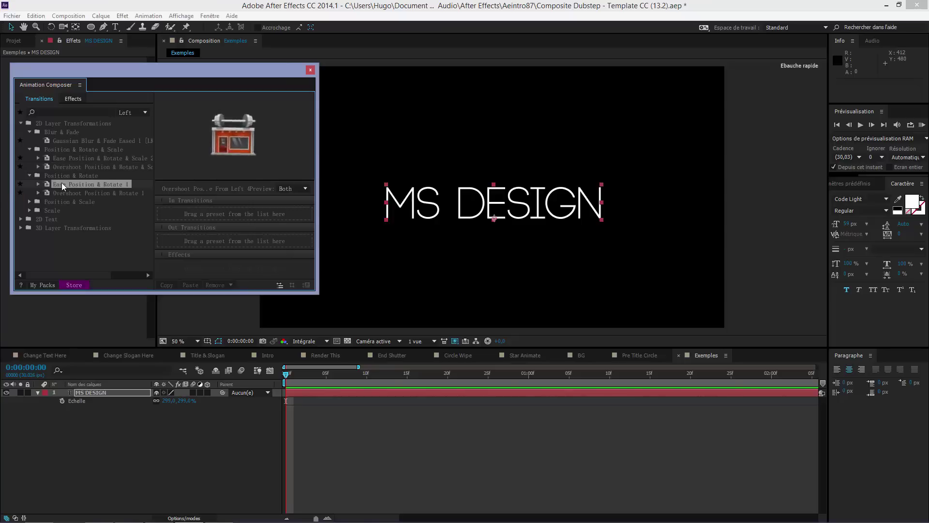
{"action": "left_click", "coordinate": [63, 193]}
{"action": "left_click", "coordinate": [31, 202]}
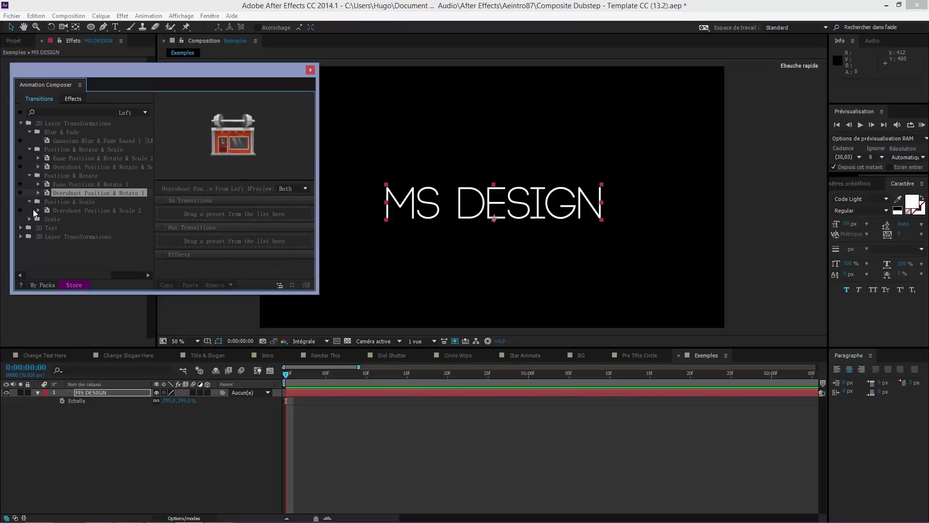
{"action": "left_click", "coordinate": [84, 211]}
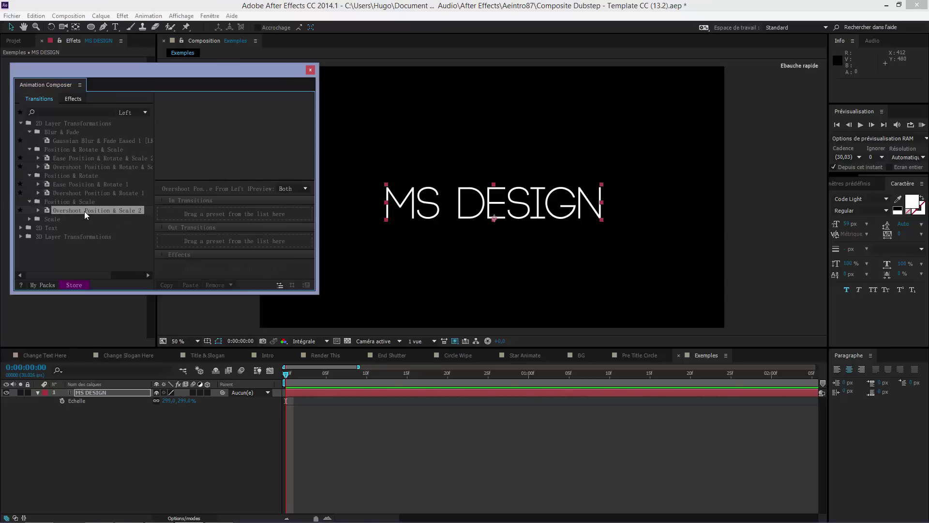
Examine the 2D Text presets for animating characters in the Fade and Position & Rotate & Scale groups.
{"action": "left_click", "coordinate": [21, 228]}
{"action": "left_click", "coordinate": [30, 237]}
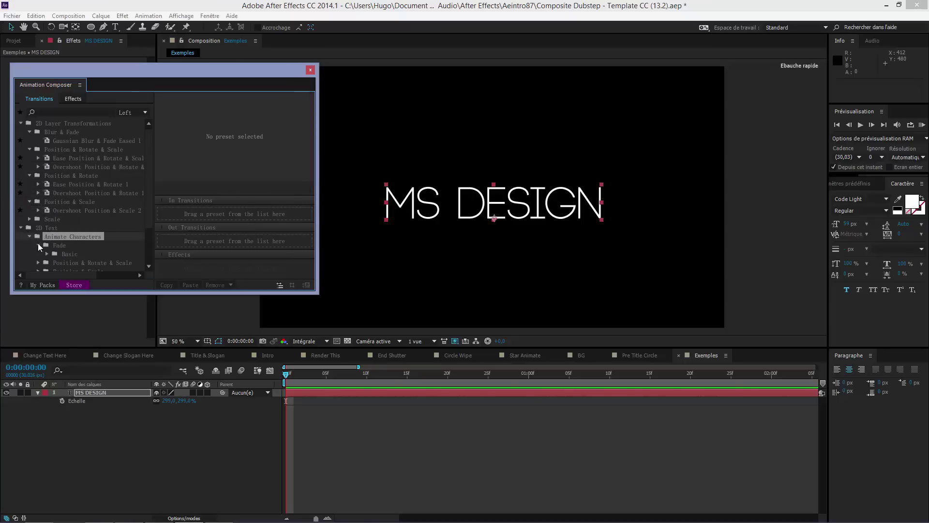
{"action": "left_click", "coordinate": [38, 245]}
{"action": "scroll", "coordinate": [51, 247], "scroll_direction": "down", "scroll_amount": 2}
{"action": "left_click", "coordinate": [47, 208]}
{"action": "left_click", "coordinate": [74, 223]}
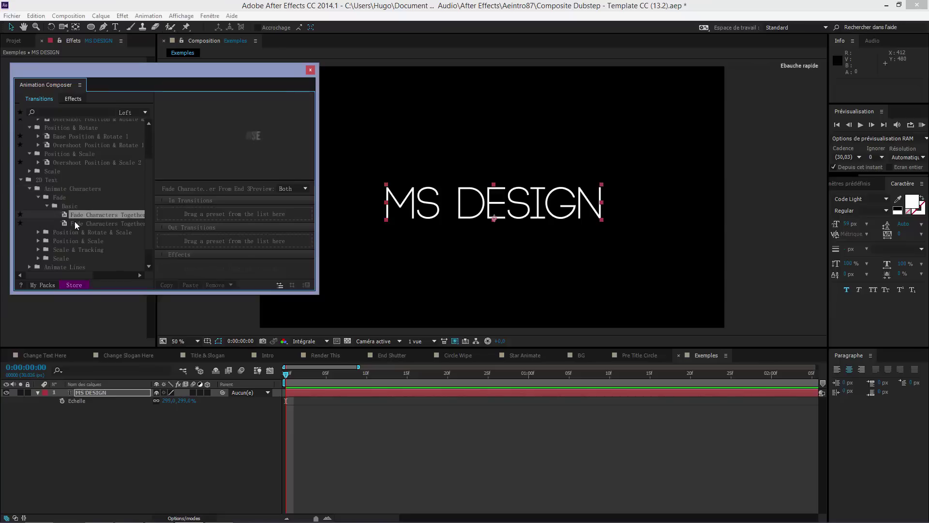
{"action": "left_click", "coordinate": [38, 232]}
{"action": "left_click", "coordinate": [48, 240]}
{"action": "left_click", "coordinate": [87, 250]}
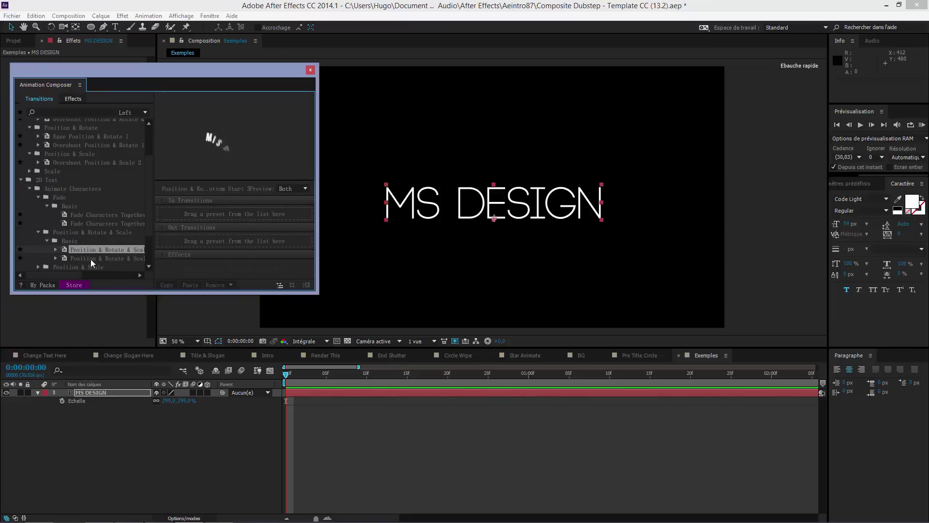
{"action": "left_click", "coordinate": [91, 259]}
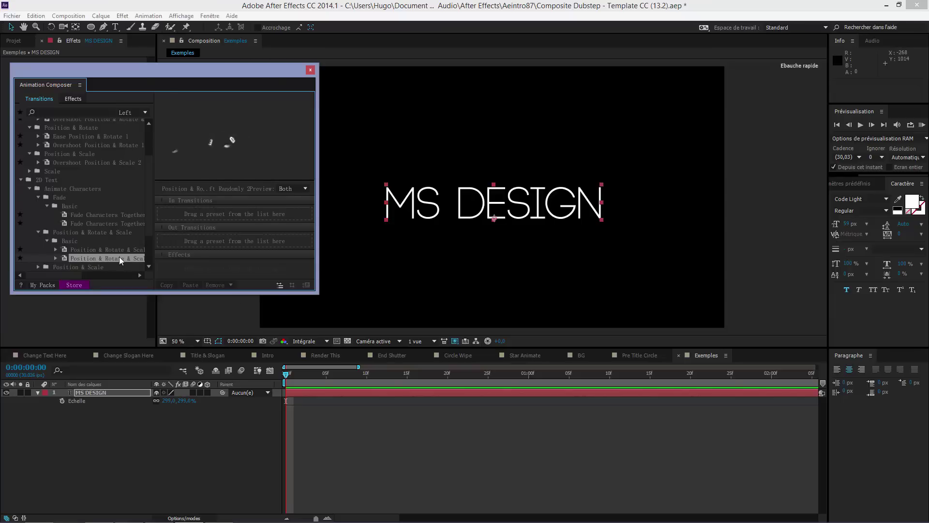
Apply the Position & Rotate & Scale Characters Randomly 2 preset to the MS DESIGN layer as an In transition.
{"action": "left_click", "coordinate": [326, 400]}
{"action": "left_click", "coordinate": [330, 393]}
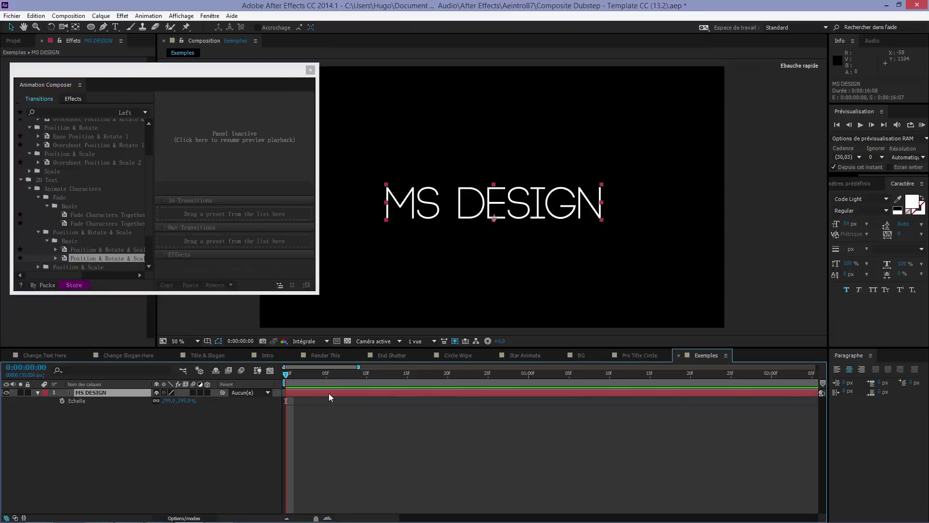
{"action": "left_click", "coordinate": [85, 258]}
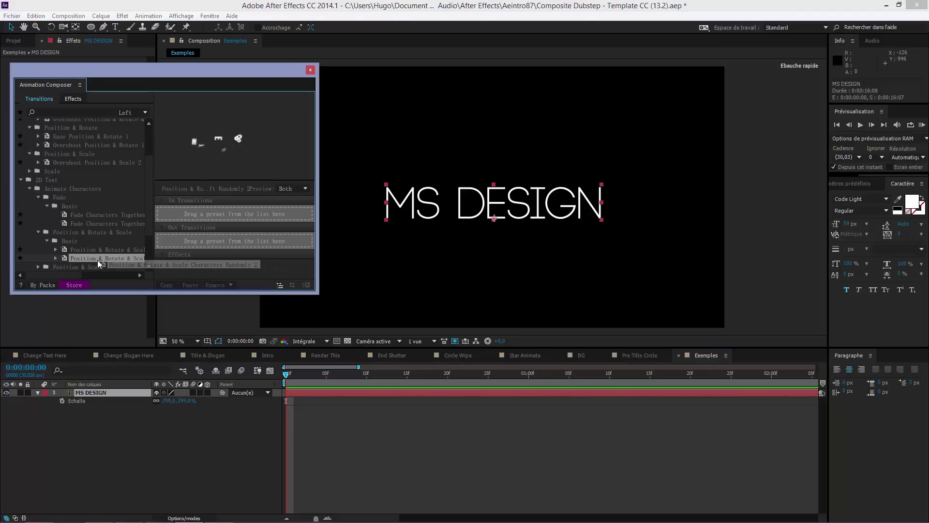
{"action": "left_click_drag", "start_coordinate": [101, 259], "coordinate": [227, 214]}
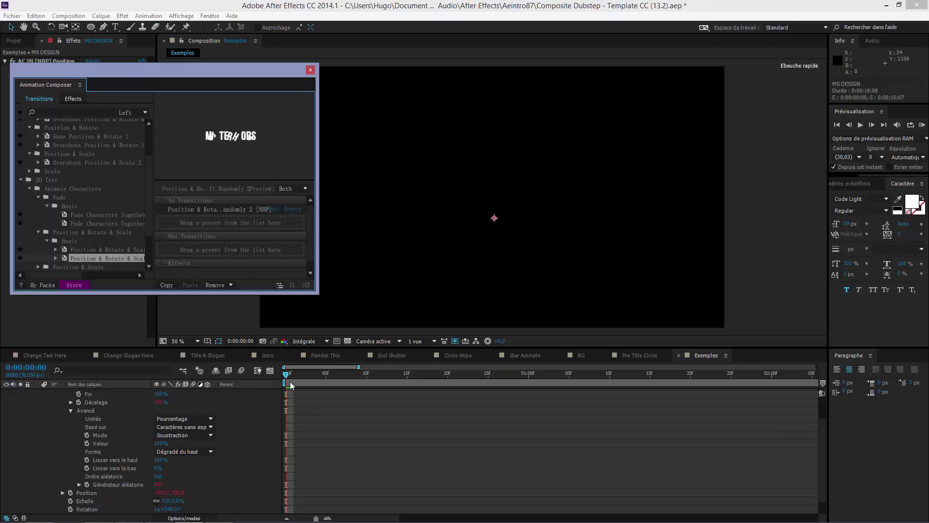
Check the letter animation up to 0:00:00:11, then collapse the layer's properties and close Animation Composer.
{"action": "left_click_drag", "start_coordinate": [290, 381], "coordinate": [379, 417]}
{"action": "left_click", "coordinate": [417, 440]}
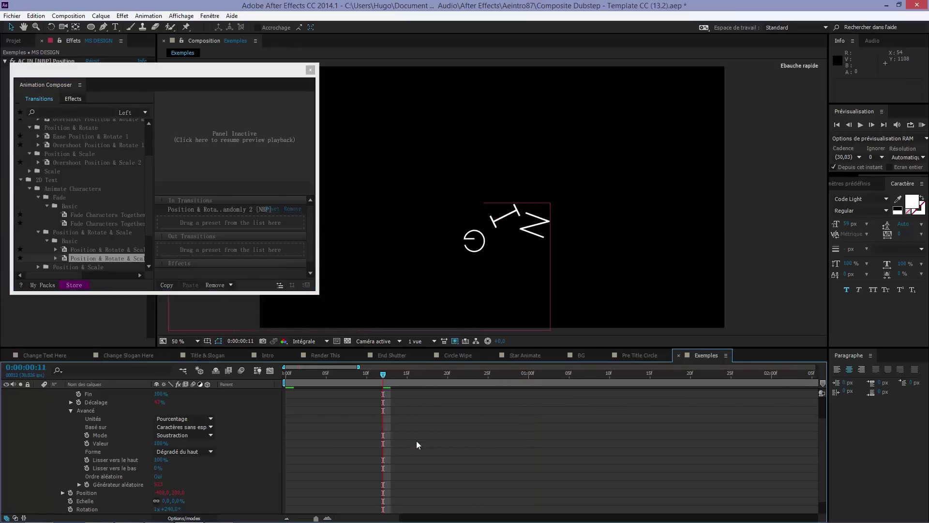
{"action": "scroll", "coordinate": [416, 440], "scroll_direction": "up", "scroll_amount": 2}
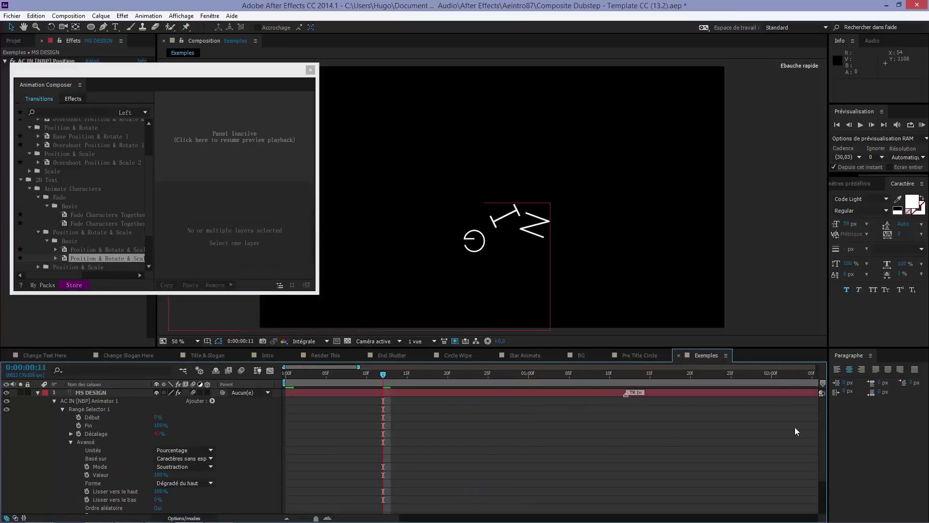
{"action": "left_click", "coordinate": [39, 393]}
{"action": "left_click", "coordinate": [310, 71]}
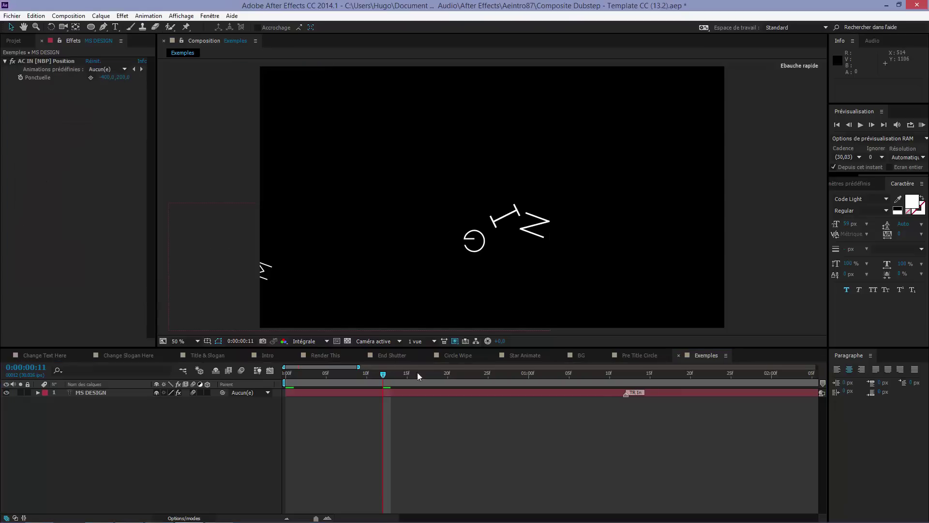
Move the MS DESIGN layer's TR In marker to 0:00:00:20 and preview the shortened animation from the start.
{"action": "mouse_move", "coordinate": [626, 395]}
{"action": "left_mouse_down"}
{"action": "mouse_move", "coordinate": [377, 396]}
{"action": "mouse_move", "coordinate": [455, 394]}
{"action": "left_mouse_up"}
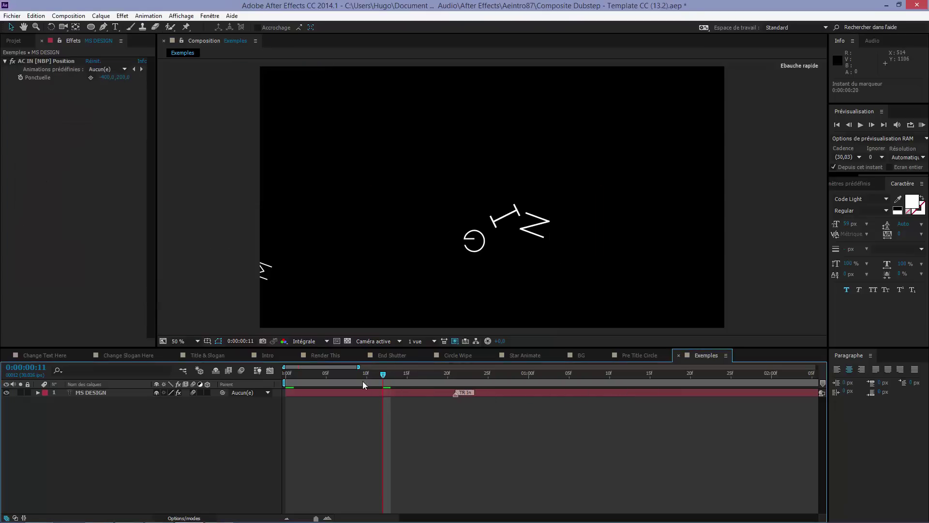
{"action": "left_click_drag", "start_coordinate": [358, 367], "coordinate": [694, 367]}
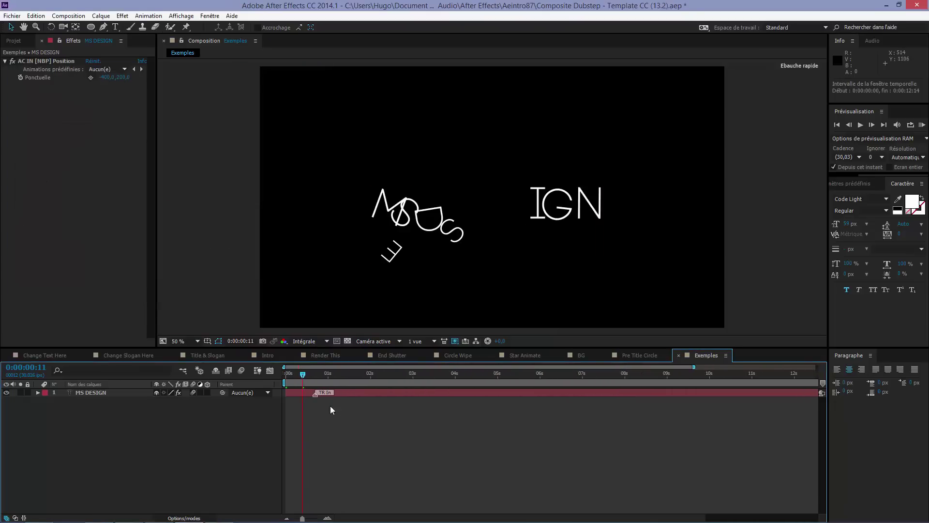
{"action": "left_click", "coordinate": [287, 373]}
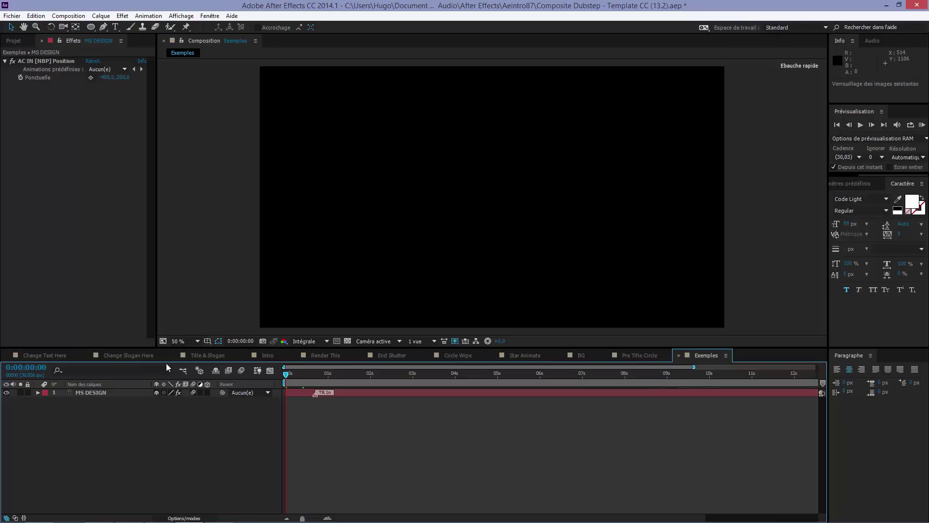
{"action": "key", "text": "space"}
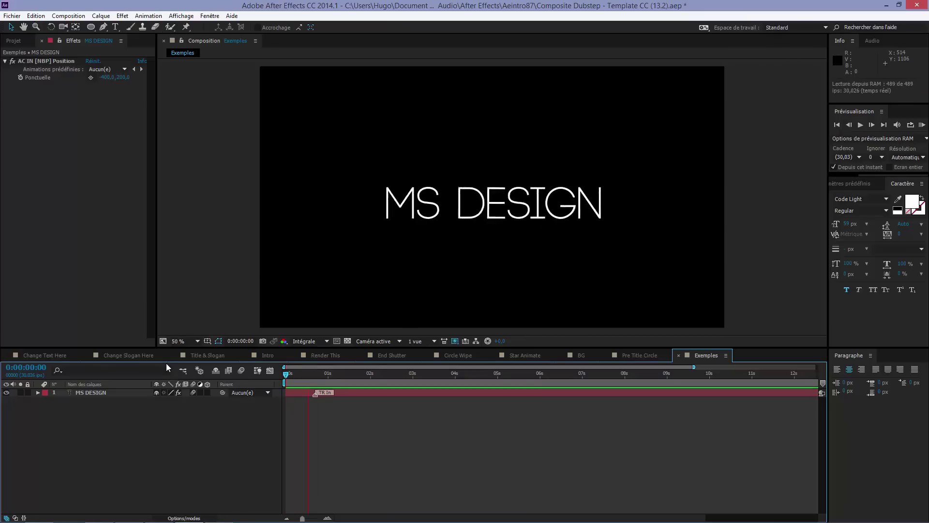
{"action": "key", "text": "space"}
Duplicate the MS DESIGN layer at 0:00:00:20, placing the copy beneath the original with its start delayed by about two frames.
{"action": "left_click_drag", "start_coordinate": [303, 376], "coordinate": [334, 392]}
{"action": "left_click", "coordinate": [331, 392]}
{"action": "key", "text": "ctrl+d"}
{"action": "left_click_drag", "start_coordinate": [94, 394], "coordinate": [96, 404]}
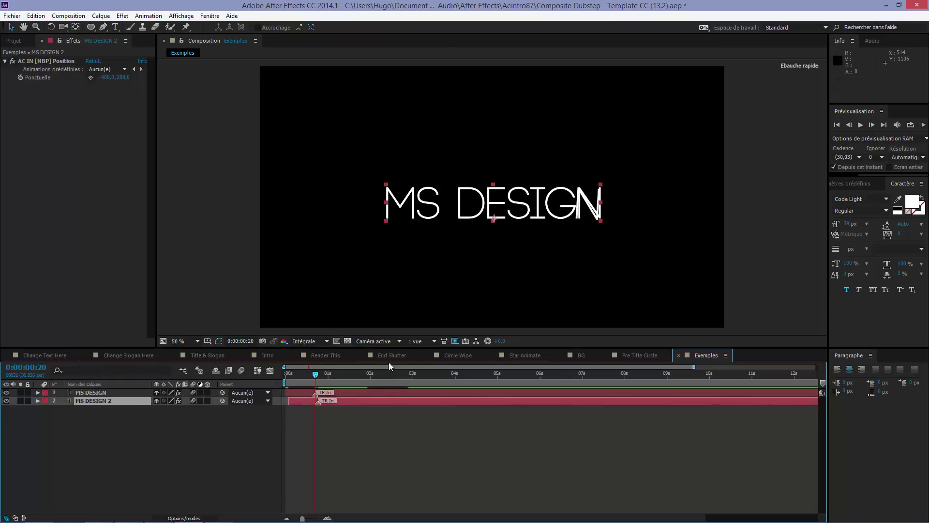
Find the Gamme des dégradés effect and apply it to the MS DESIGN 2 layer.
{"action": "left_click", "coordinate": [889, 180]}
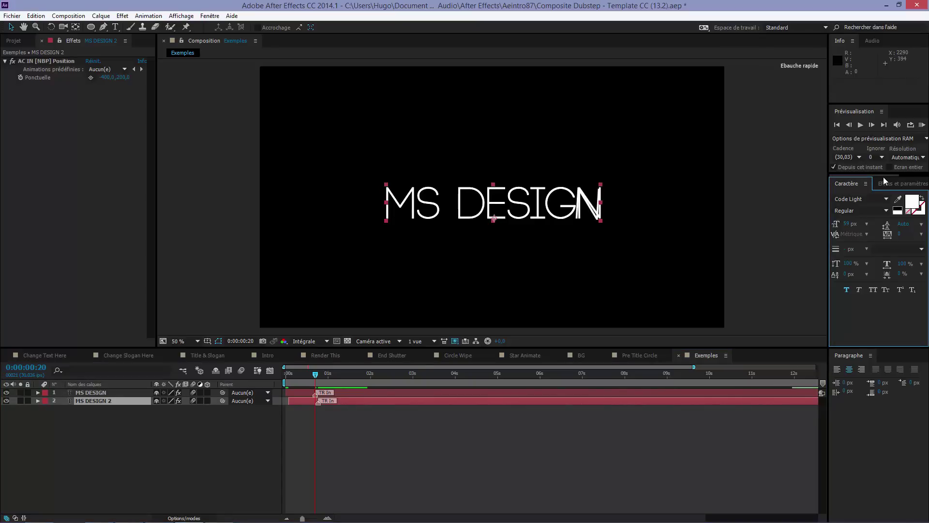
{"action": "left_click", "coordinate": [885, 183]}
{"action": "left_click", "coordinate": [886, 197]}
{"action": "type", "text": "gamme des"}
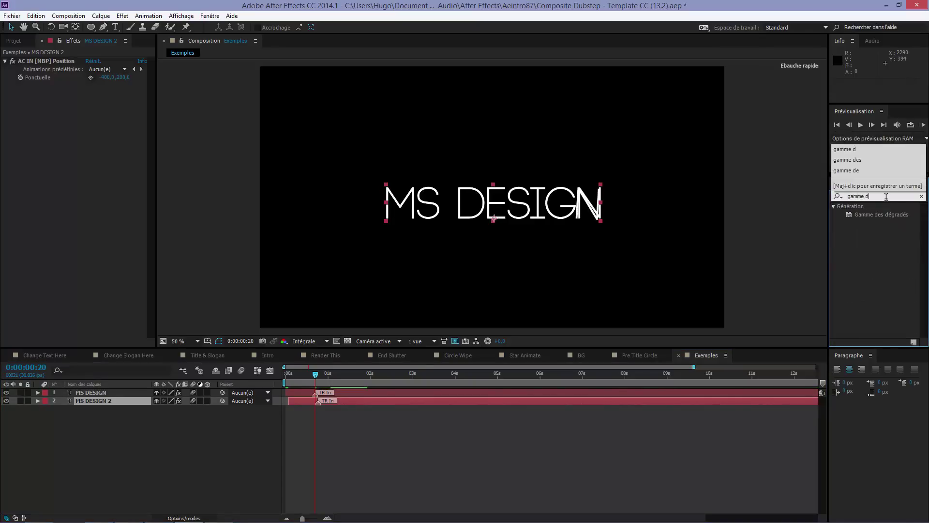
{"action": "left_click", "coordinate": [871, 216]}
{"action": "double_click", "coordinate": [873, 216]}
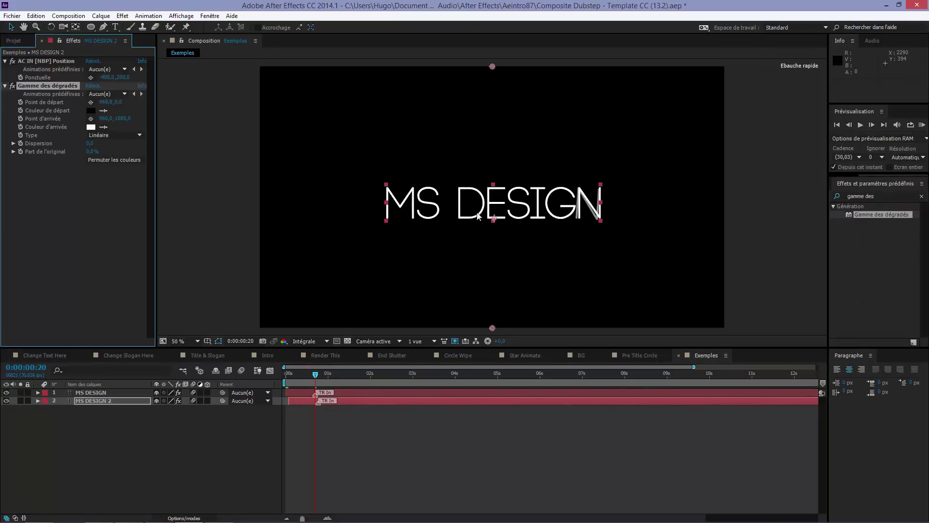
Set the gradient's Couleur d'arrivée to pure red, FF0000.
{"action": "left_click", "coordinate": [91, 127]}
{"action": "left_click", "coordinate": [638, 362]}
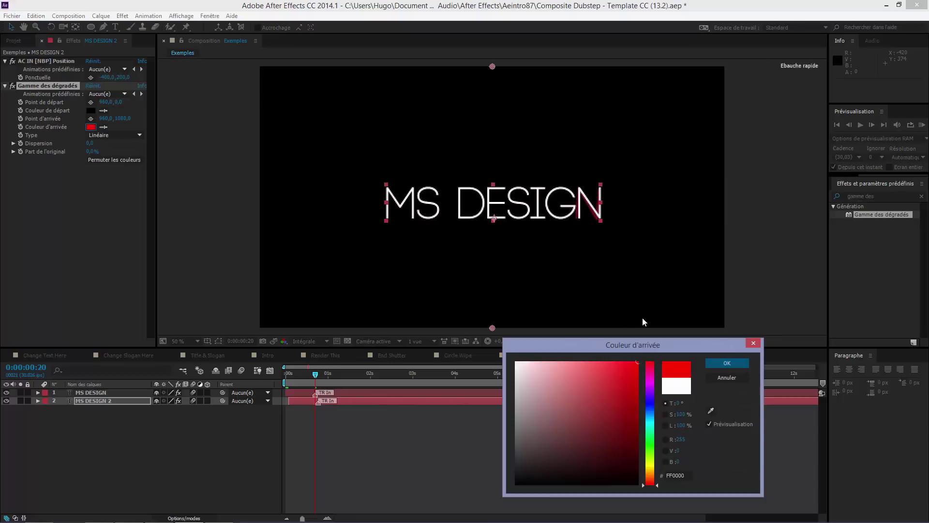
{"action": "key", "text": "Return"}
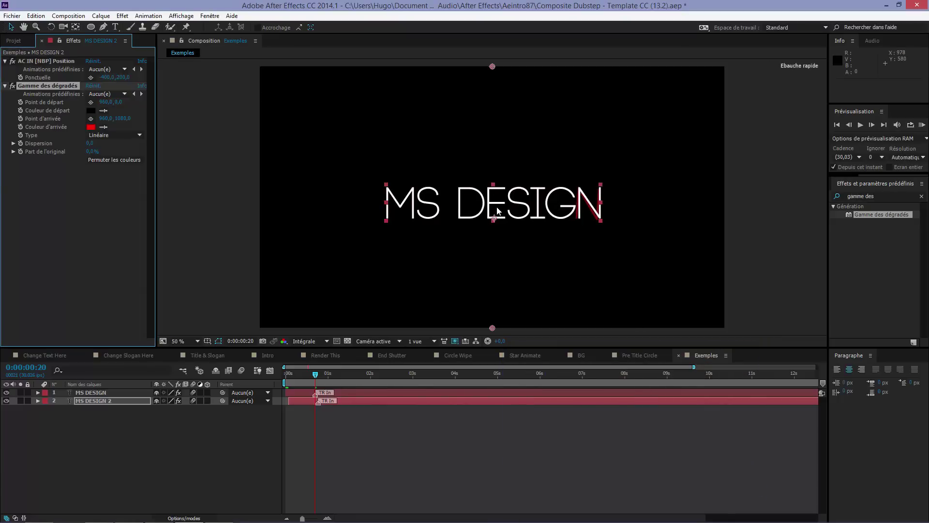
Nudge the red MS DESIGN 2 layer down and to the right of the white text, to position 976, 638.
{"action": "left_click", "coordinate": [398, 436]}
{"action": "left_click", "coordinate": [393, 403]}
{"action": "key", "text": "Down"}
{"action": "key", "text": "Down"}
{"action": "key", "text": "Down"}
{"action": "key", "text": "Down"}
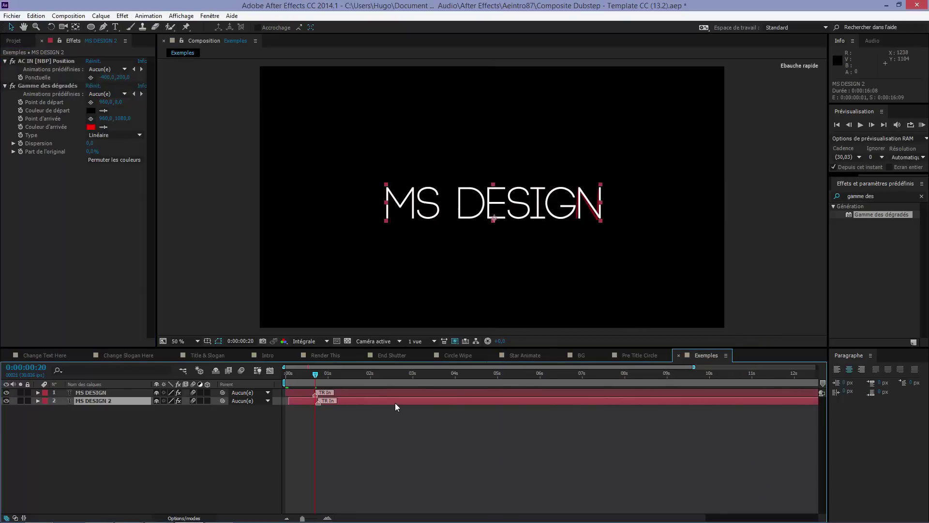
{"action": "key", "text": "Down"}
{"action": "key", "text": "Down"}
{"action": "key", "text": "Down"}
{"action": "key", "text": "Down"}
{"action": "key", "text": "Right"}
{"action": "key", "text": "Right"}
{"action": "key", "text": "Right"}
{"action": "key", "text": "Right"}
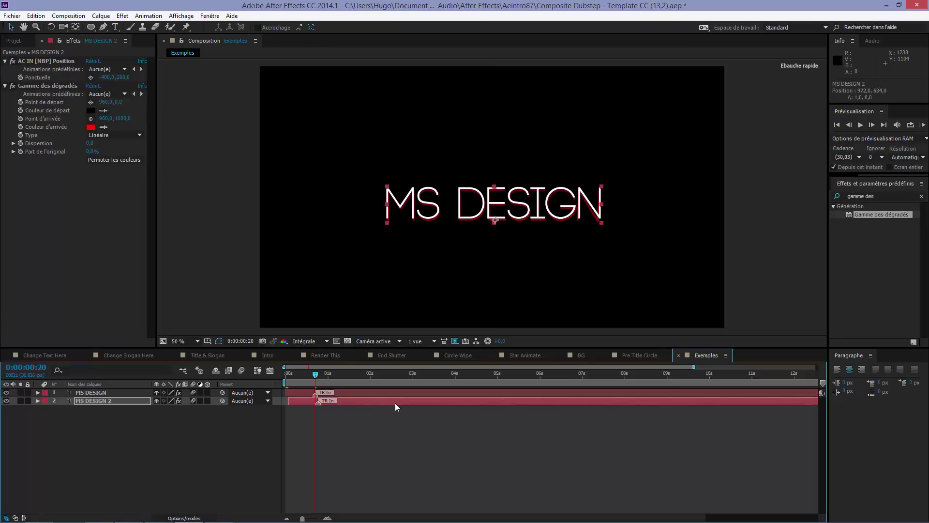
{"action": "key", "text": "Down"}
{"action": "key", "text": "Down"}
{"action": "key", "text": "Right"}
{"action": "key", "text": "Right"}
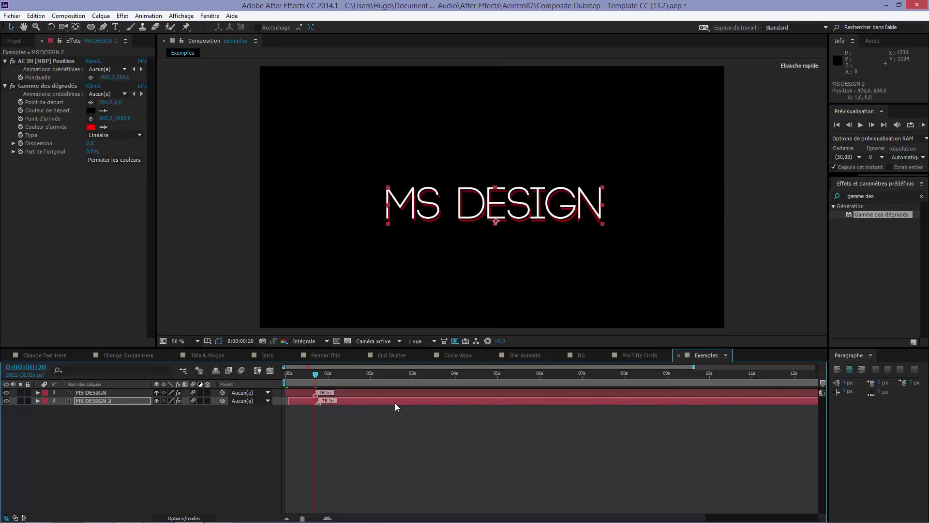
Preview the MS DESIGN title animation with its red offset duplicate from the beginning of the composition.
{"action": "left_click", "coordinate": [466, 443]}
{"action": "left_click_drag", "start_coordinate": [298, 371], "coordinate": [274, 374]}
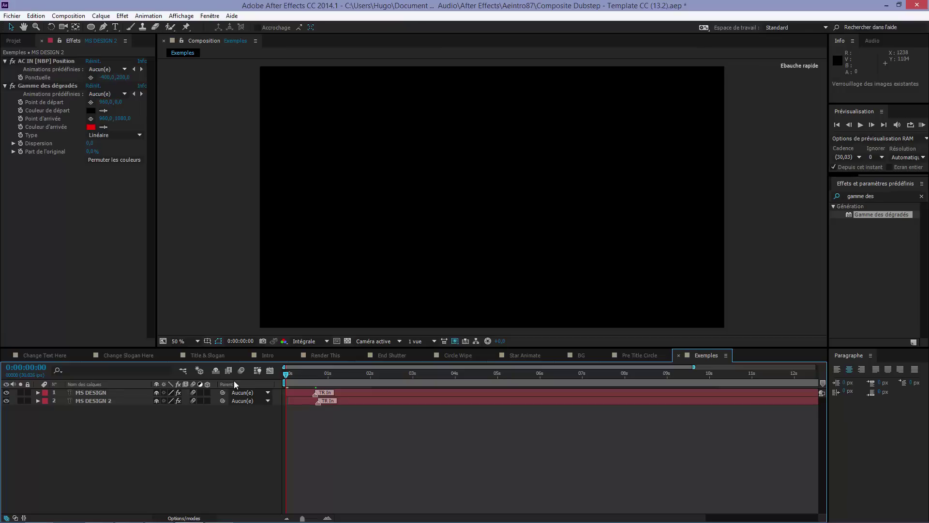
{"action": "key", "text": "space"}
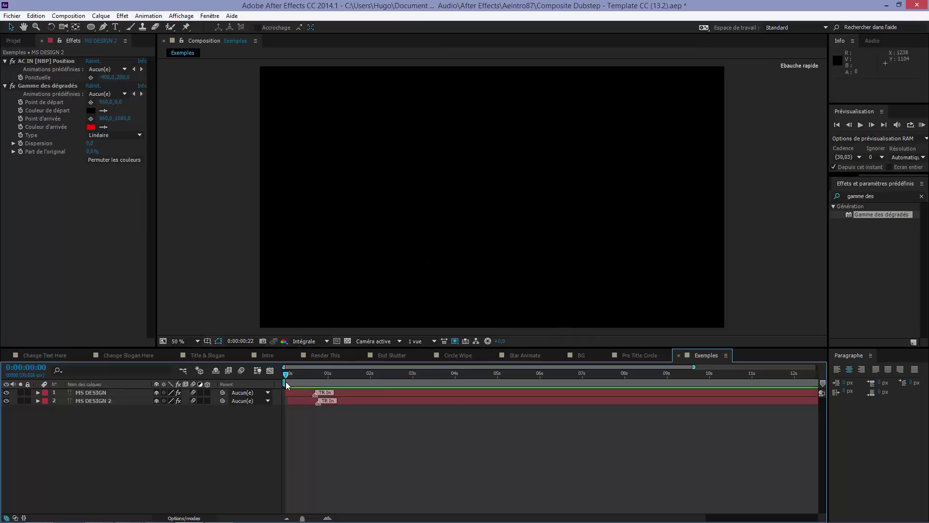
{"action": "key", "text": "space"}
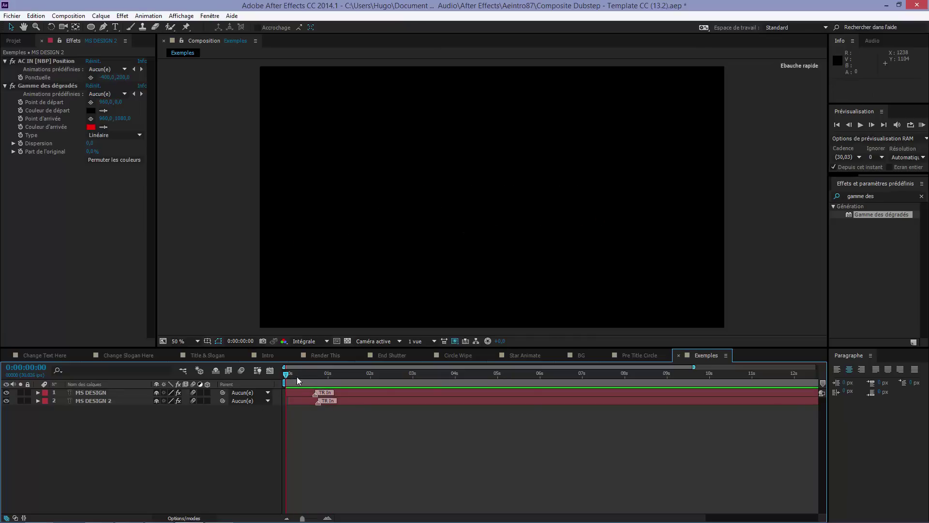
Open the Title & Slogan composition and scrub through the title and slogan animation around three seconds.
{"action": "left_click", "coordinate": [310, 358]}
{"action": "left_click", "coordinate": [361, 356]}
{"action": "left_click", "coordinate": [220, 354]}
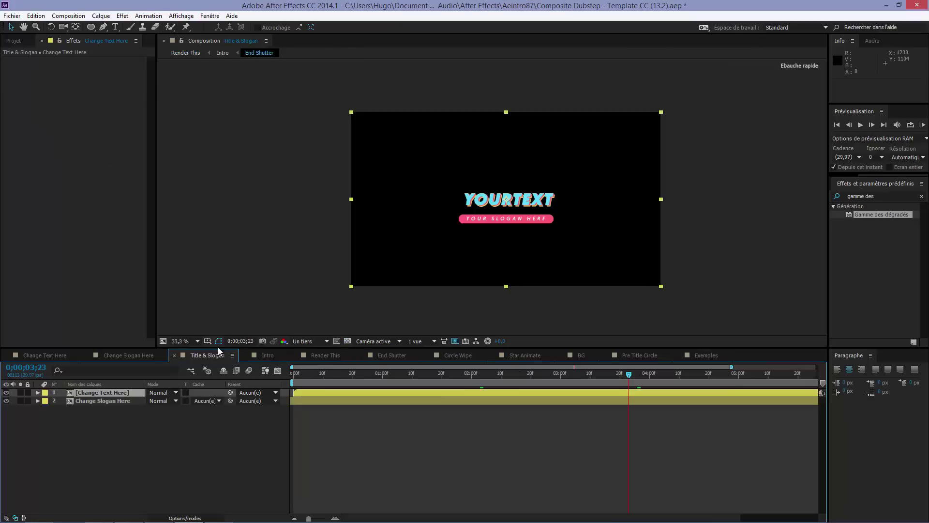
{"action": "key", "text": "slash"}
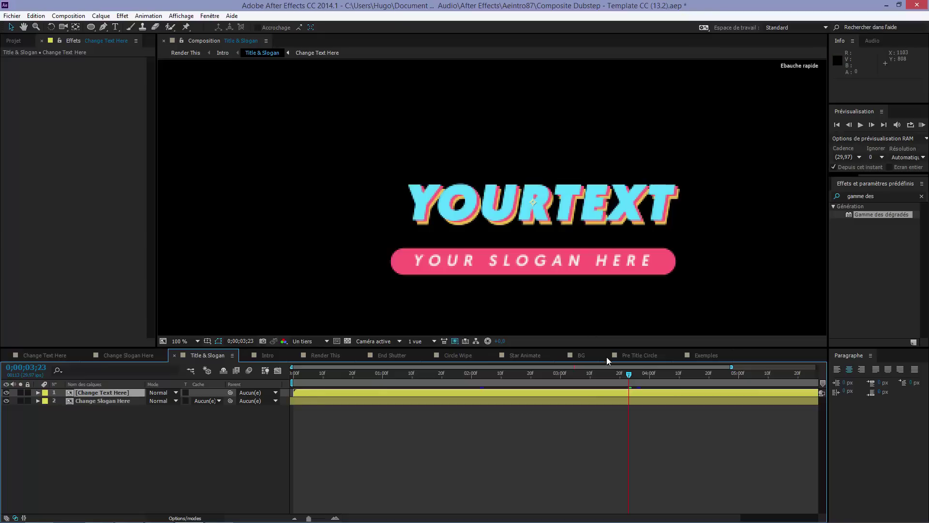
{"action": "left_click_drag", "start_coordinate": [627, 376], "coordinate": [561, 376]}
{"action": "key", "text": "comma"}
{"action": "key", "text": "comma"}
{"action": "left_click", "coordinate": [521, 377]}
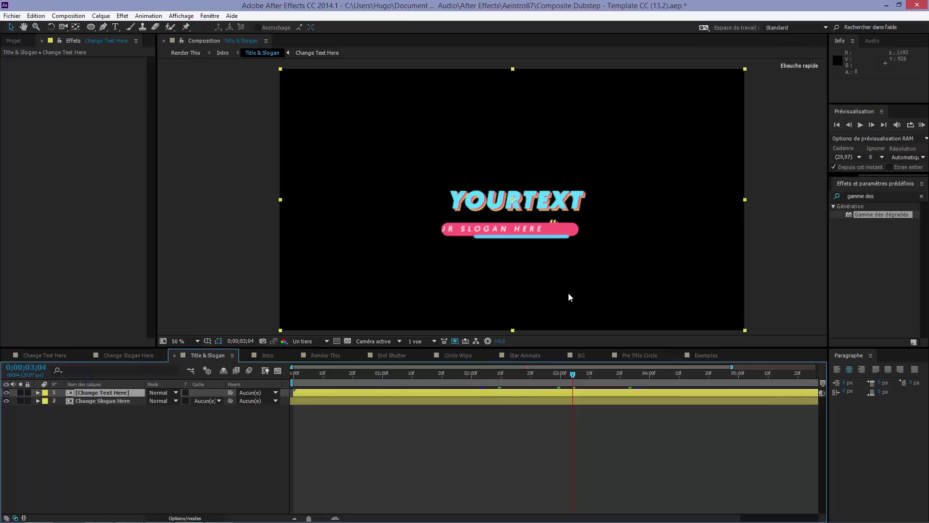
Open the Star Animate composition and scrub and preview the opening star and diamond animation up to 0;00;00;20.
{"action": "left_click", "coordinate": [532, 355]}
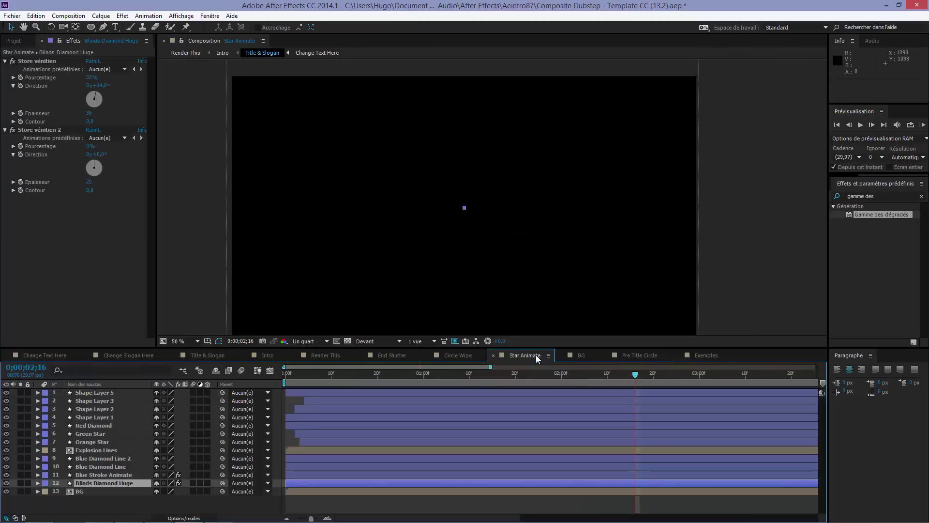
{"action": "left_click", "coordinate": [522, 373]}
{"action": "left_click_drag", "start_coordinate": [521, 373], "coordinate": [356, 376]}
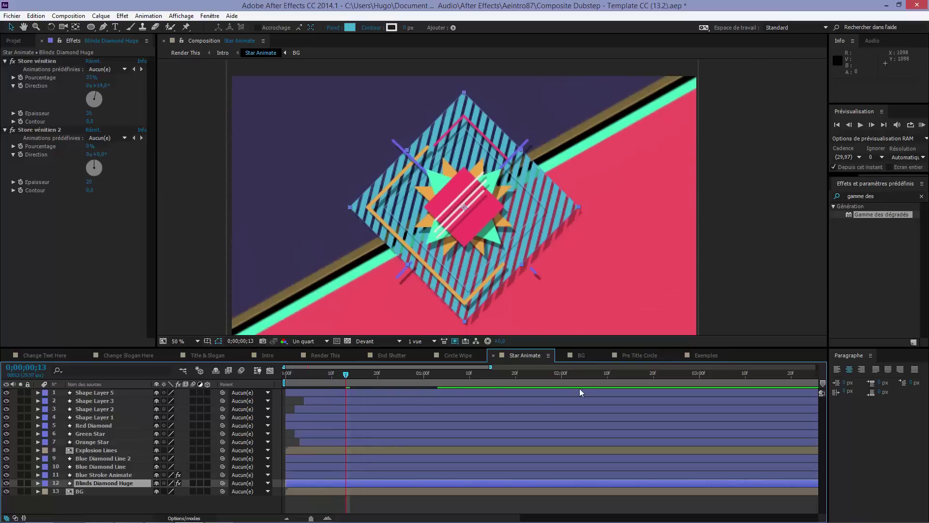
{"action": "scroll", "coordinate": [485, 242], "scroll_direction": "down", "scroll_amount": 1}
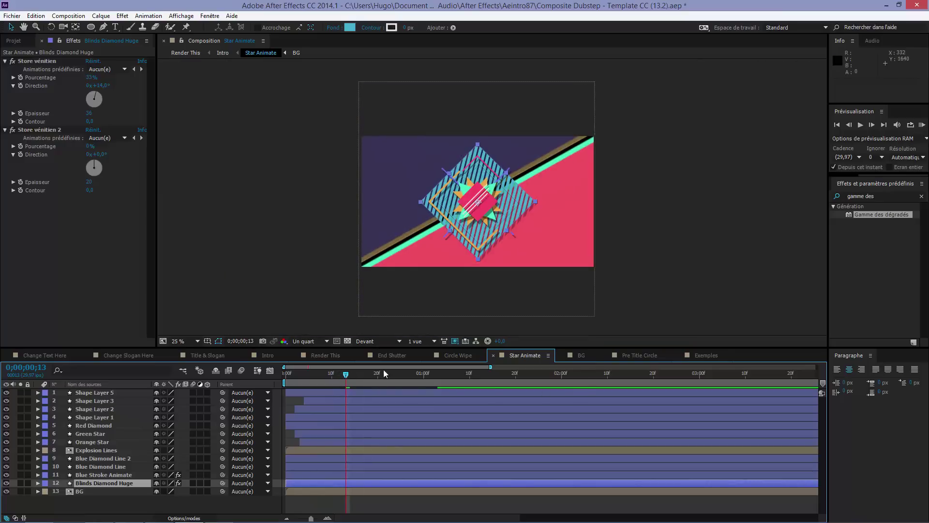
{"action": "scroll", "coordinate": [426, 276], "scroll_direction": "up", "scroll_amount": 2}
{"action": "left_click", "coordinate": [308, 377]}
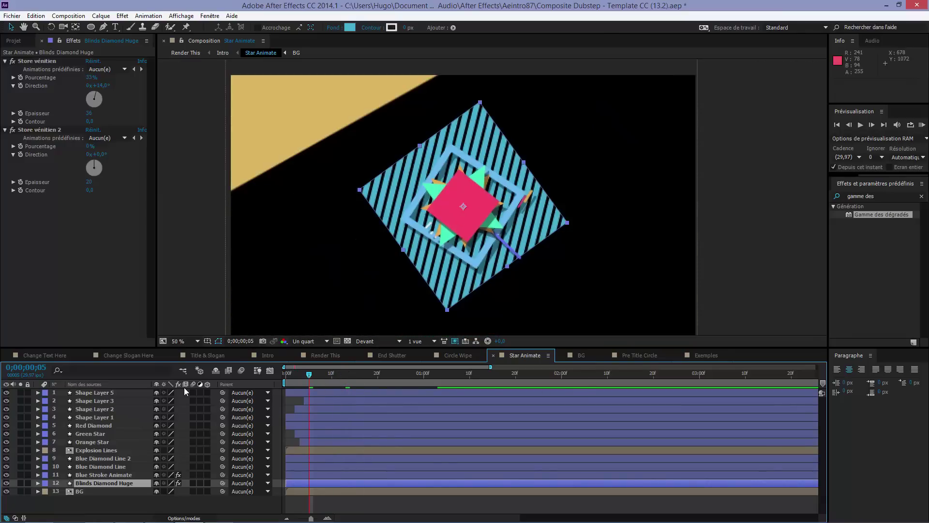
{"action": "key", "text": "space"}
{"action": "left_click", "coordinate": [378, 385]}
Empty the disk cache from the media and disk cache preferences, and accept the preferences.
{"action": "left_click", "coordinate": [35, 16]}
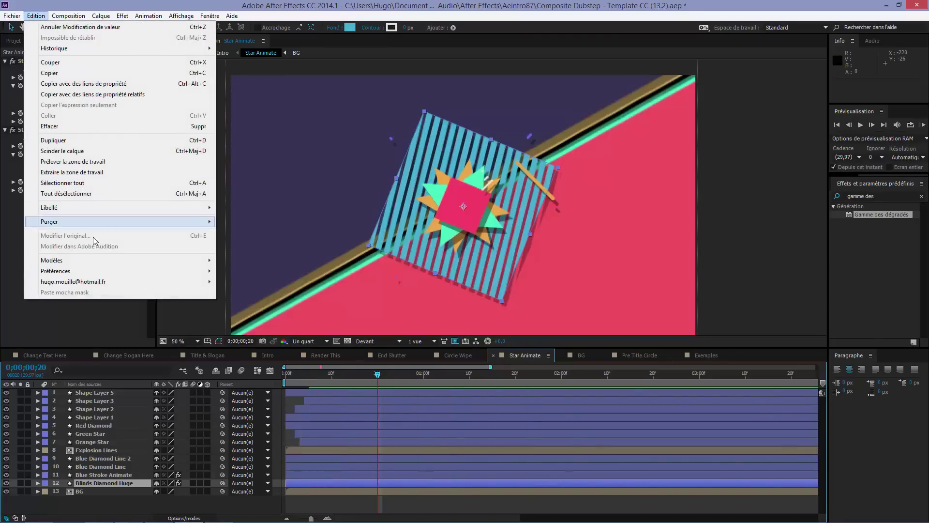
{"action": "mouse_move", "coordinate": [93, 271]}
{"action": "left_click", "coordinate": [261, 345]}
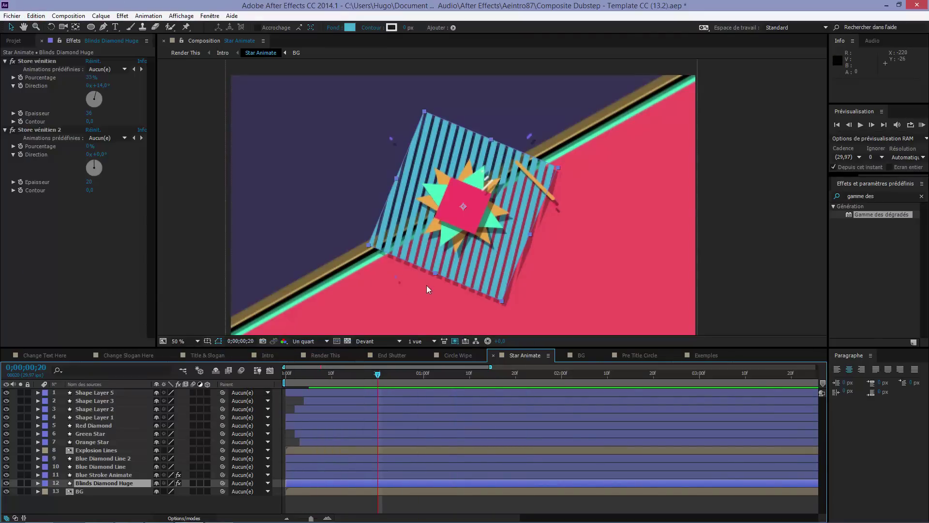
{"action": "left_click", "coordinate": [348, 224]}
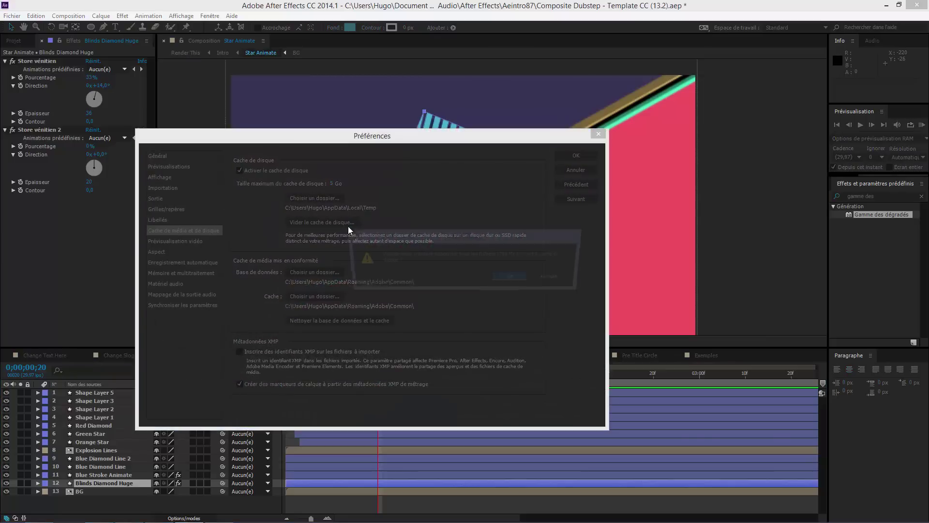
{"action": "left_click", "coordinate": [531, 277]}
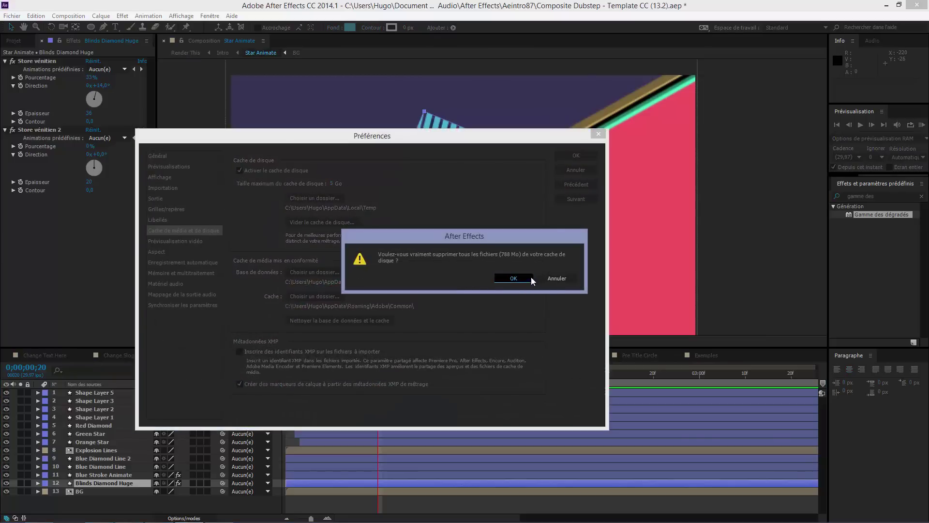
{"action": "left_click", "coordinate": [576, 155]}
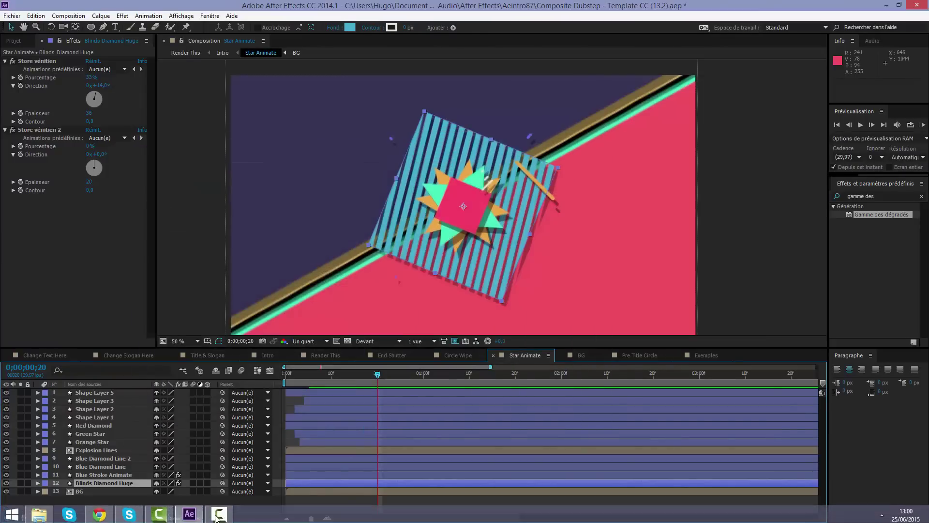
Switch to Chrome and view the MS Design YouTube channel page with its account details and recent tutorials.
{"action": "left_click", "coordinate": [99, 512]}
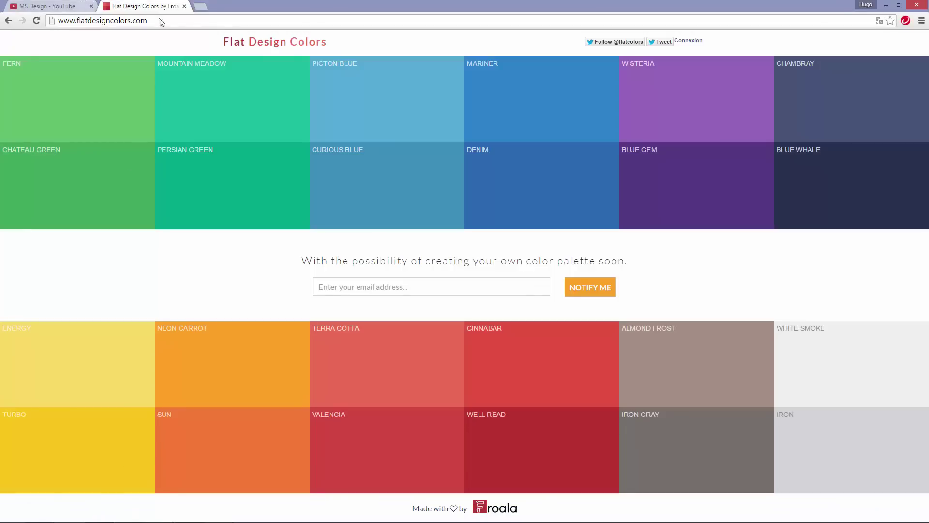
{"action": "left_click", "coordinate": [80, 7]}
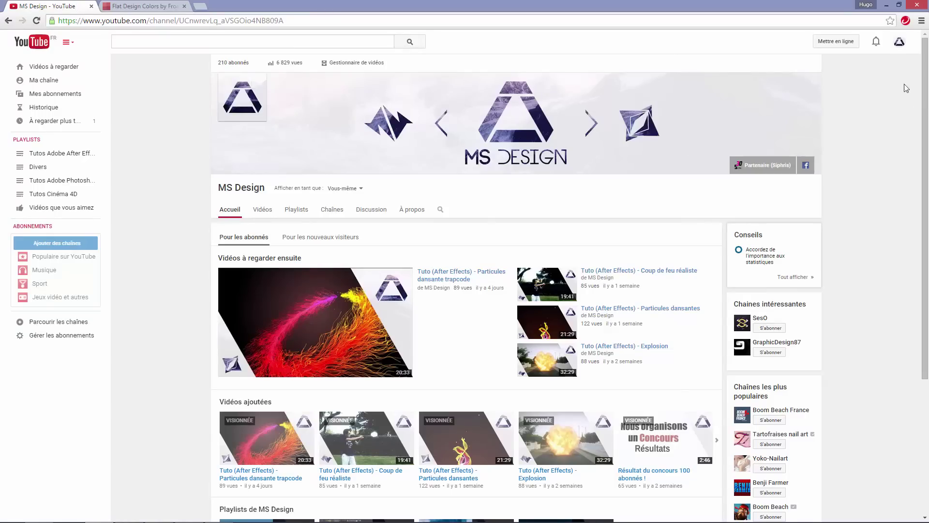
{"action": "left_click", "coordinate": [899, 47]}
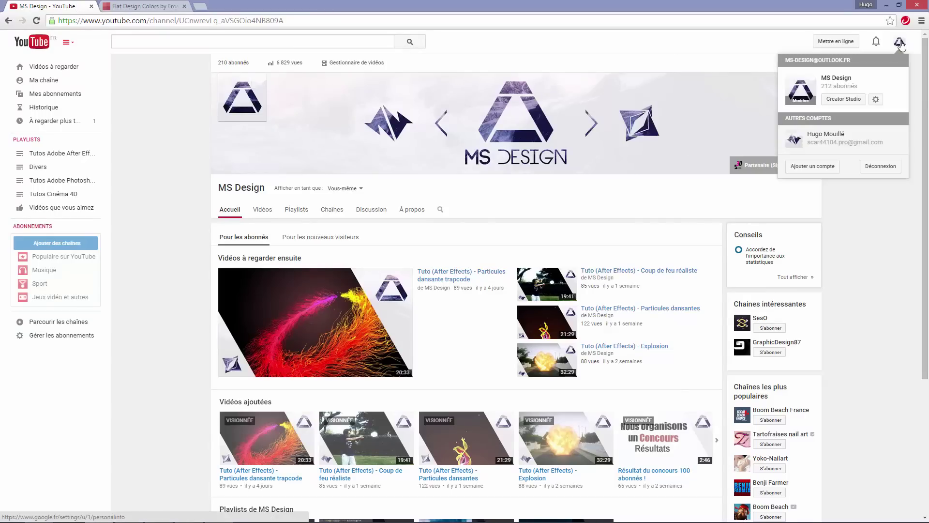
{"action": "left_click", "coordinate": [901, 48]}
{"action": "left_click", "coordinate": [901, 48]}
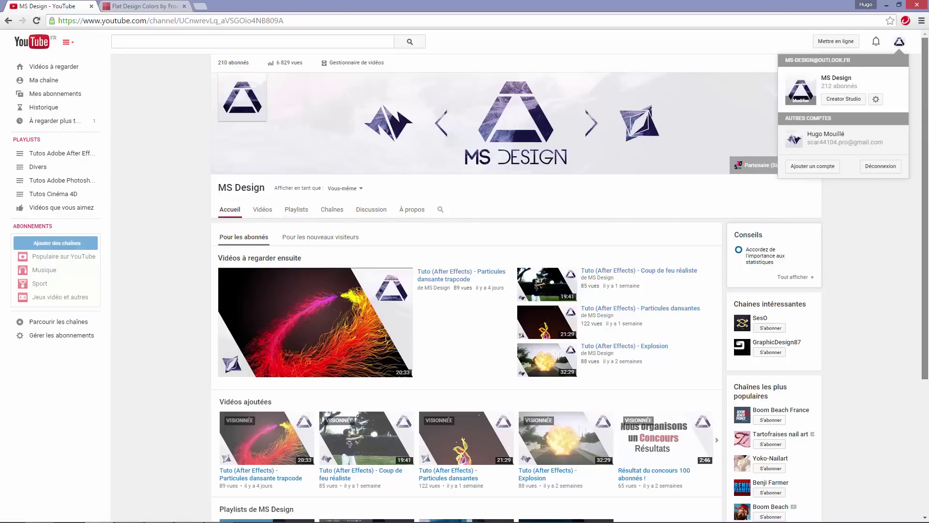
{"action": "scroll", "coordinate": [920, 140], "scroll_direction": "down", "scroll_amount": 3}
{"action": "scroll", "coordinate": [898, 154], "scroll_direction": "up", "scroll_amount": 3}
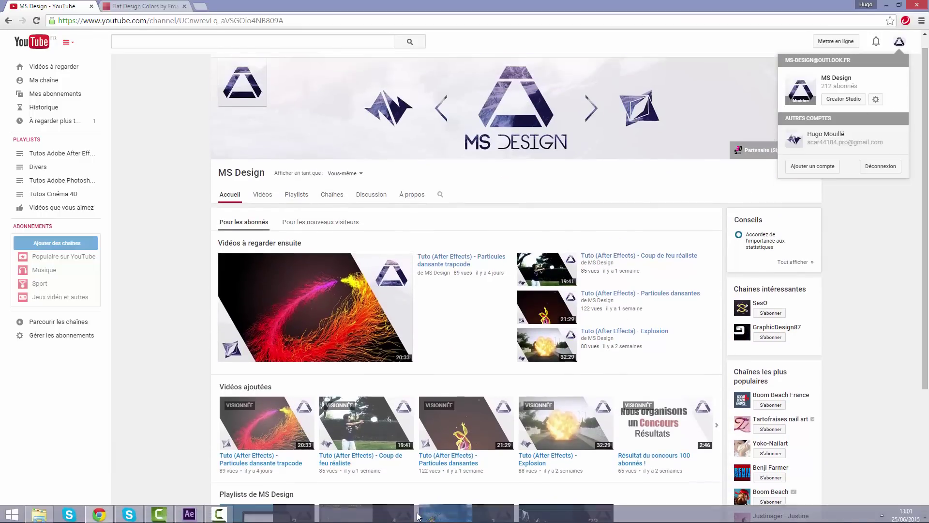